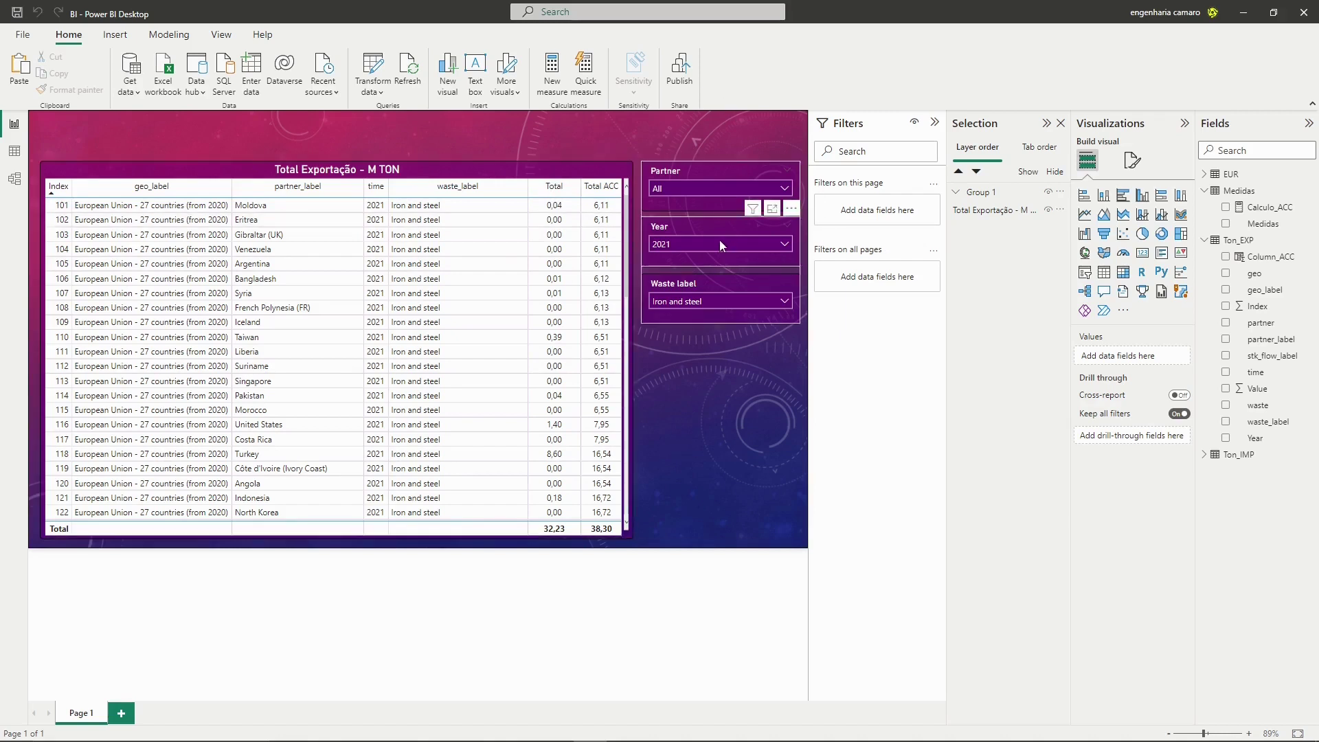
Filter the Partner slicer to Albania, Algeria and Angola
click(688, 187)
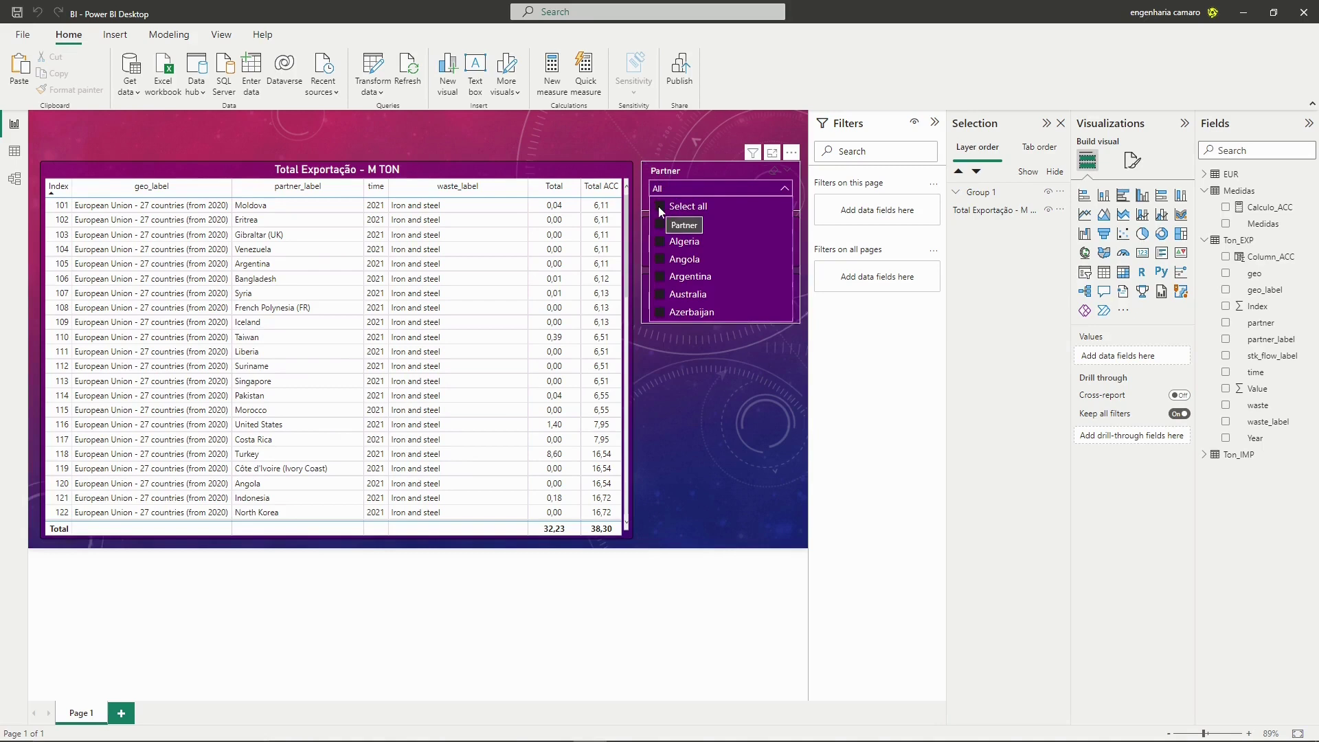
click(660, 261)
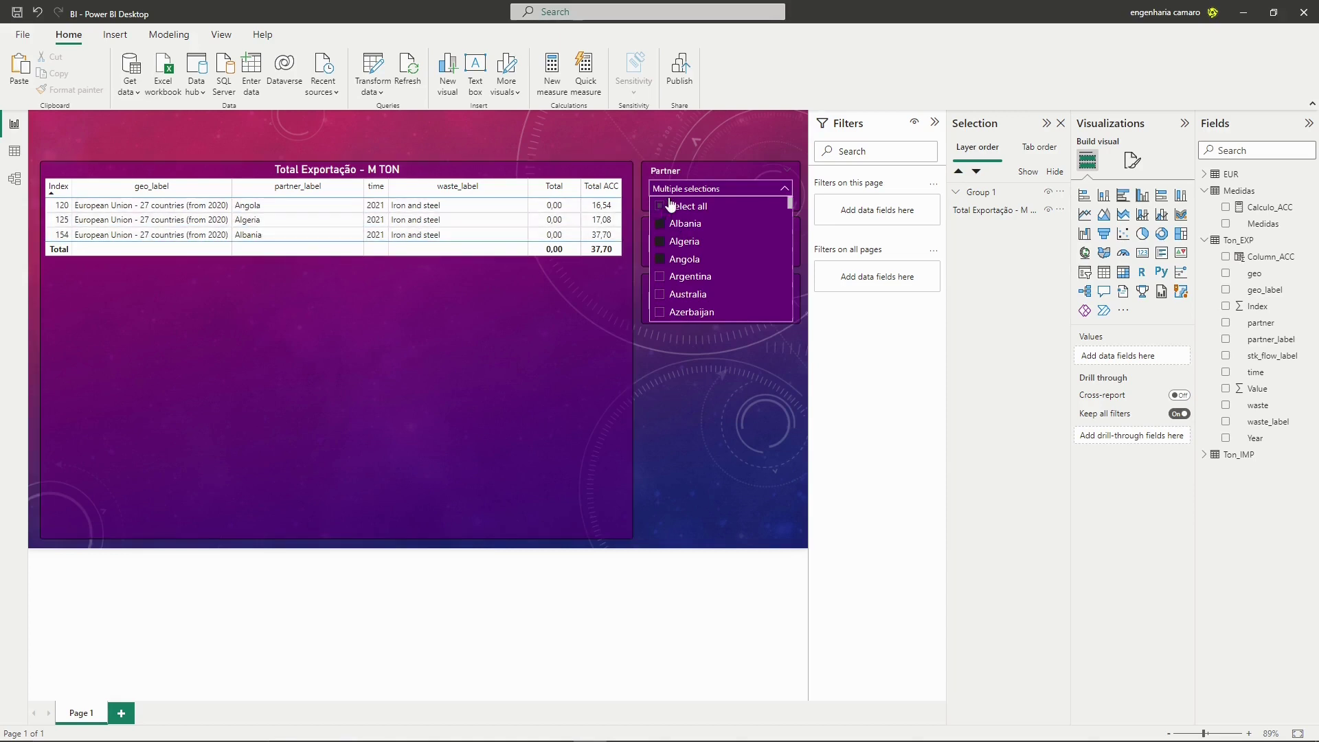
click(685, 192)
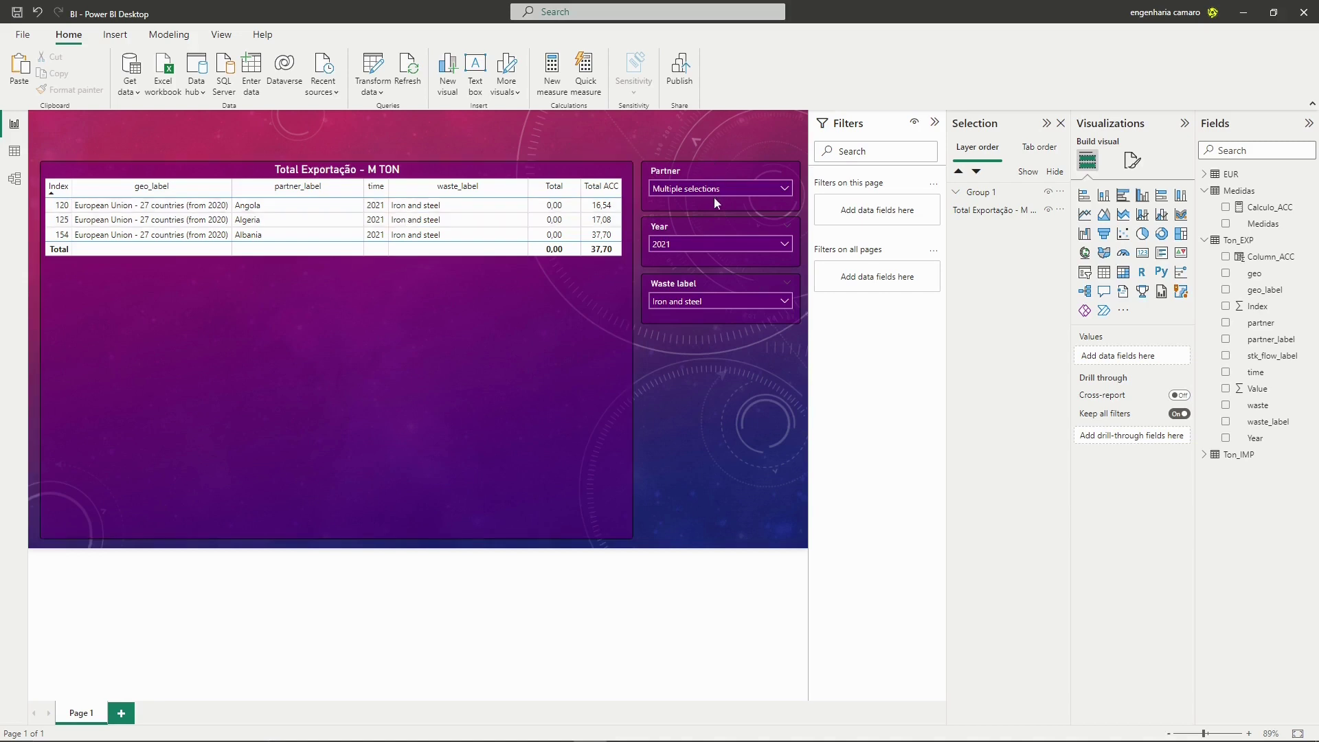
Select all partners again in the Partner slicer and exclude only North Korea
click(687, 188)
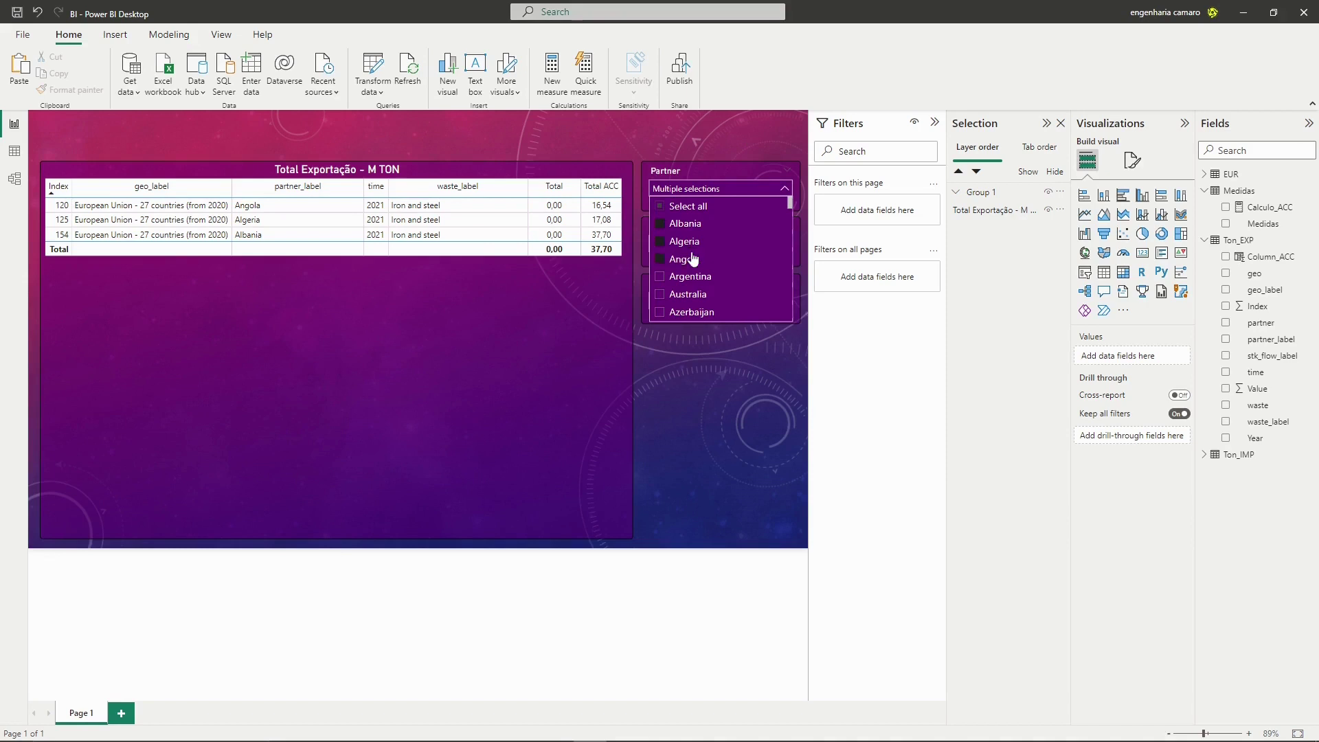
click(691, 203)
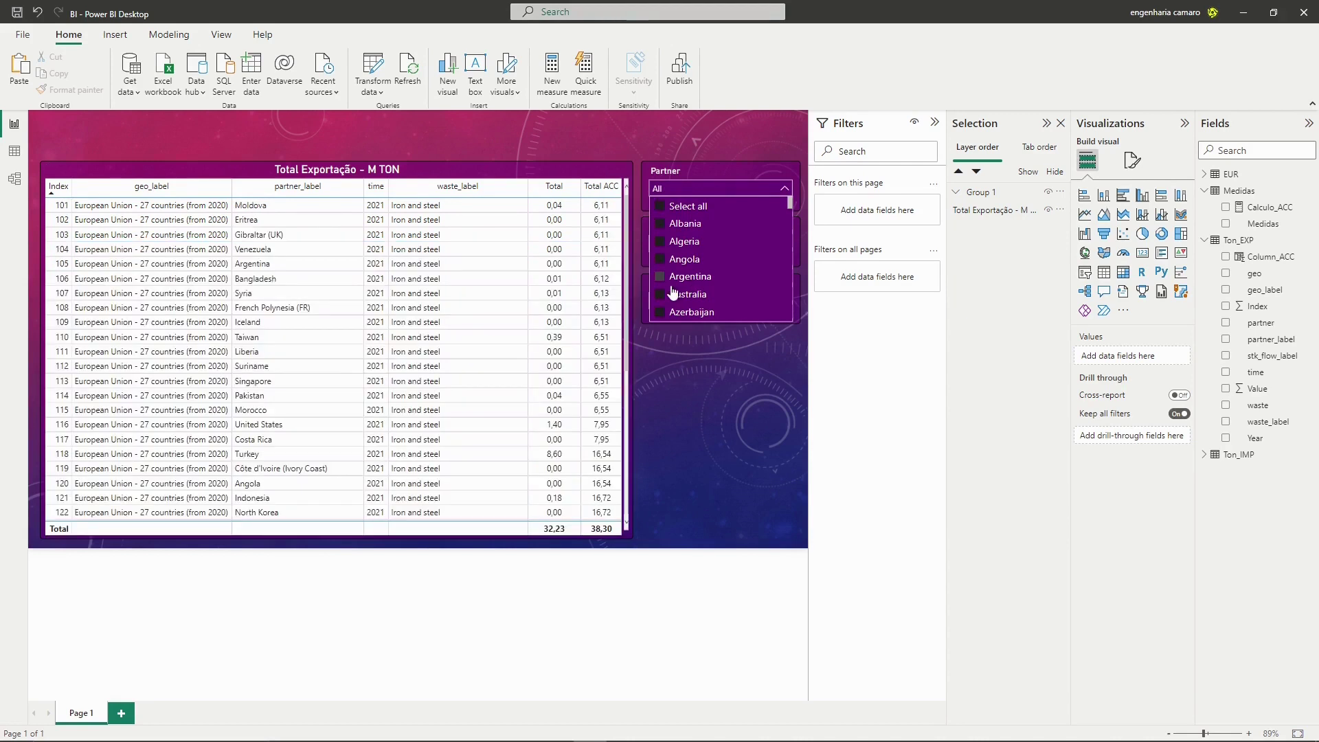
scroll(671, 296, down, 5)
scroll(671, 295, down, 3)
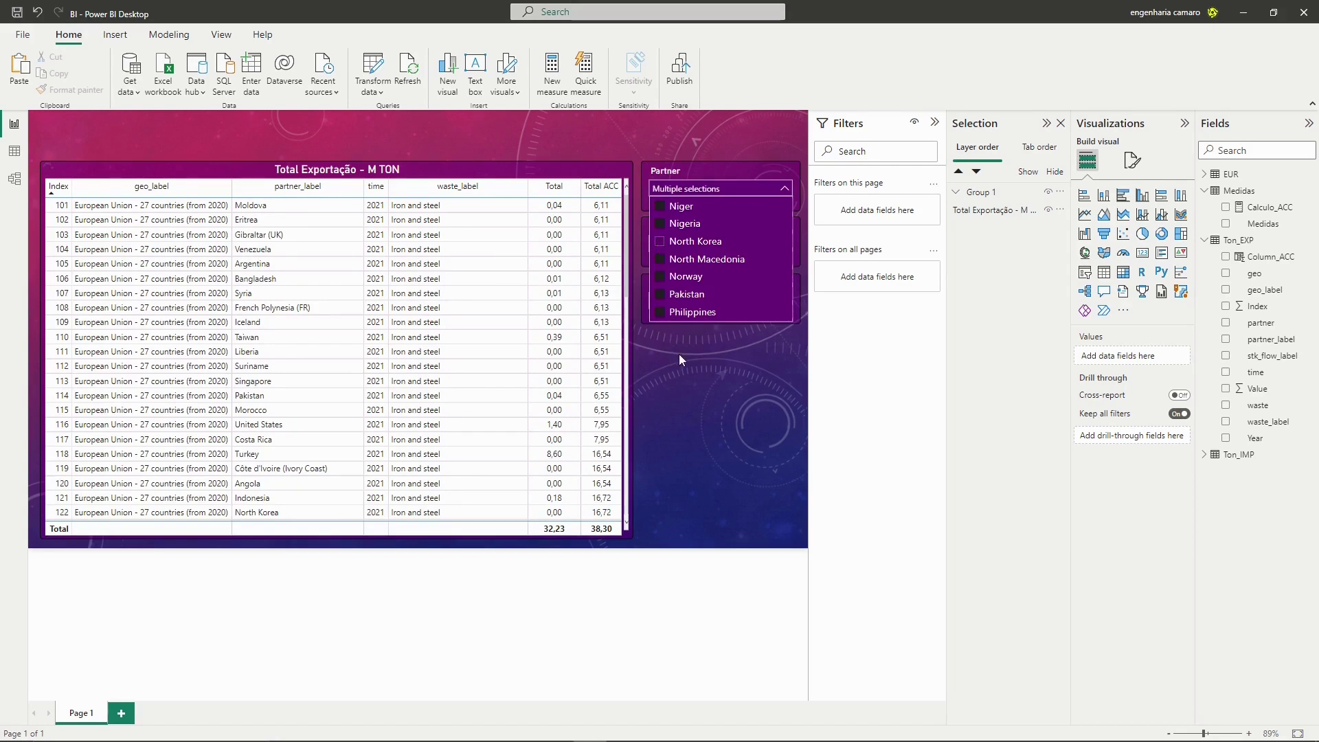
click(704, 190)
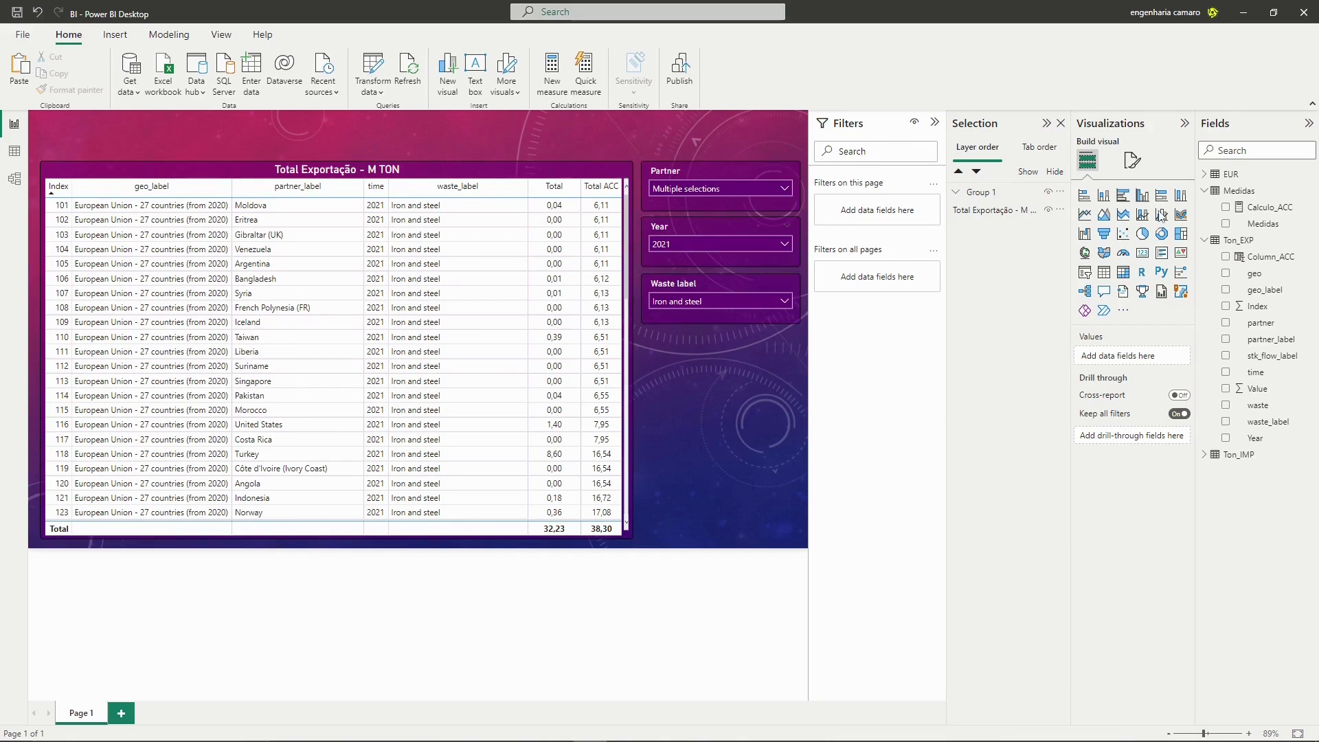
Hide the slicer group, look through the rows of the export table, and show the group again
click(1047, 192)
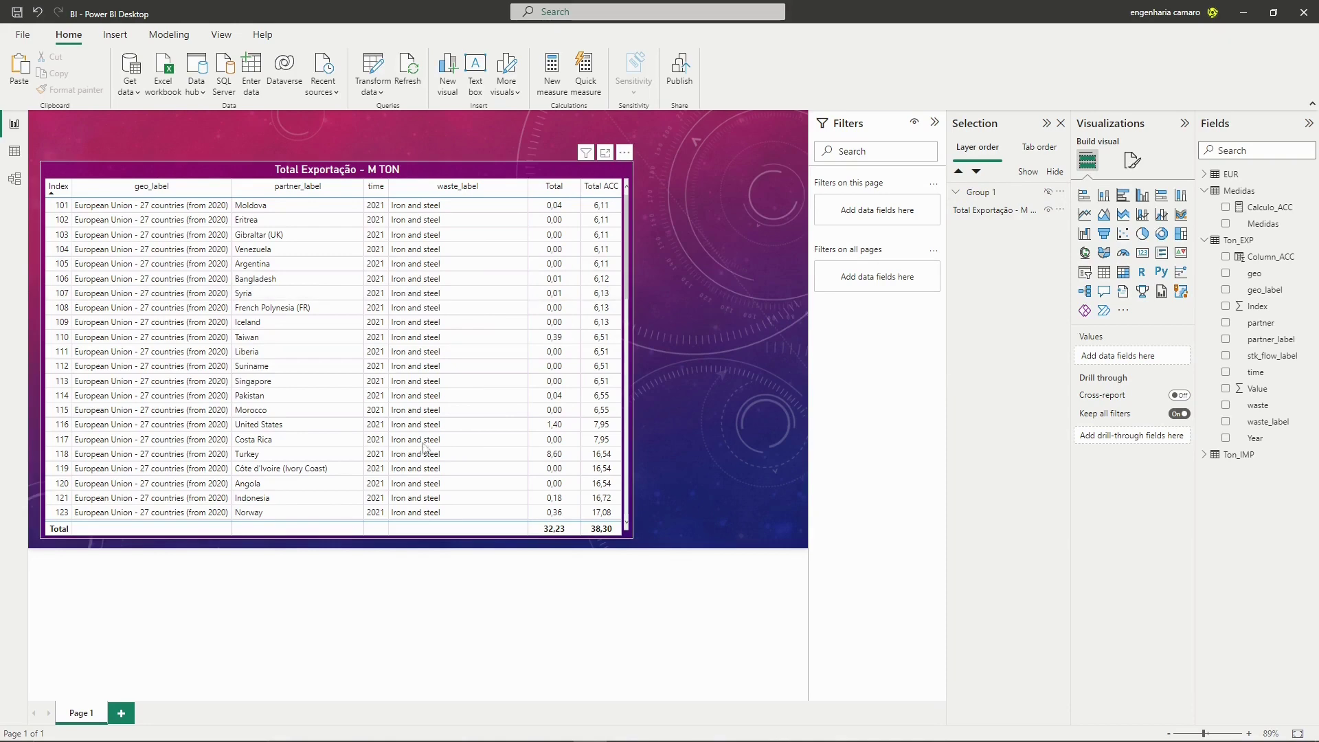
scroll(424, 447, down, 10)
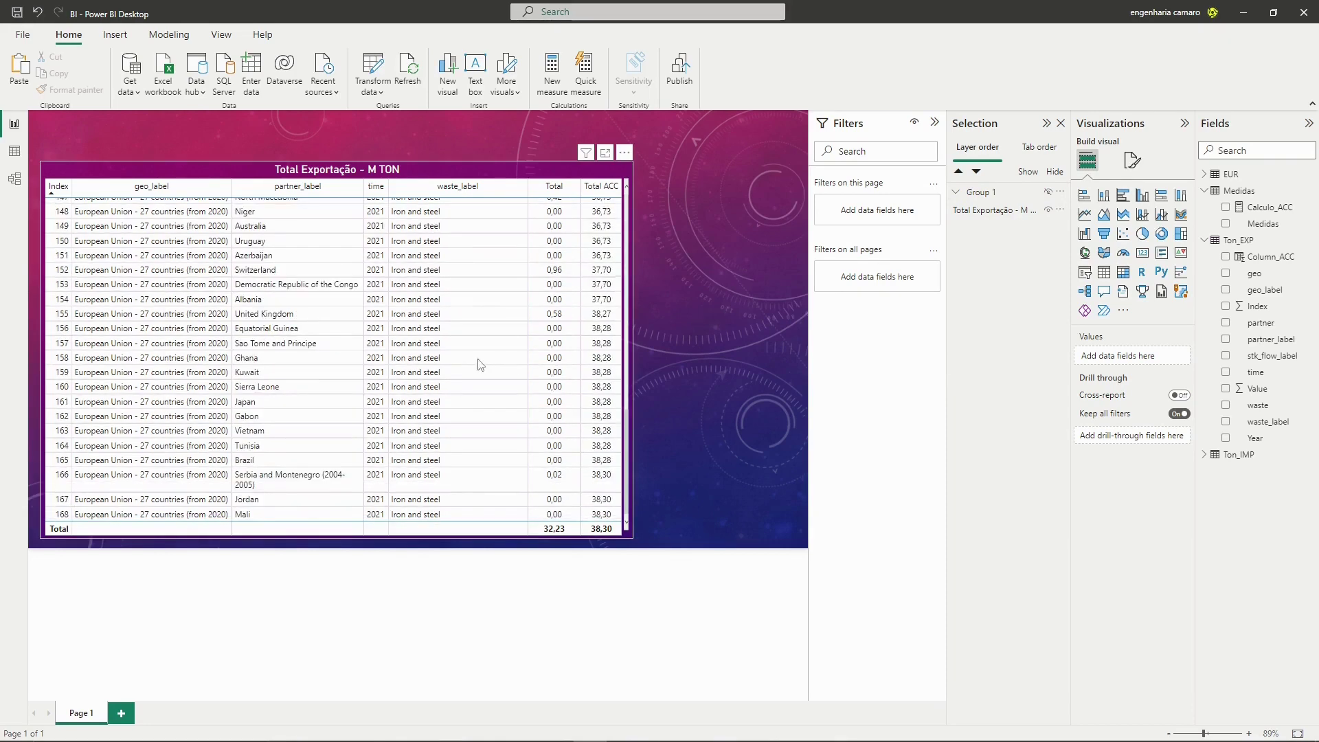
scroll(485, 355, up, 10)
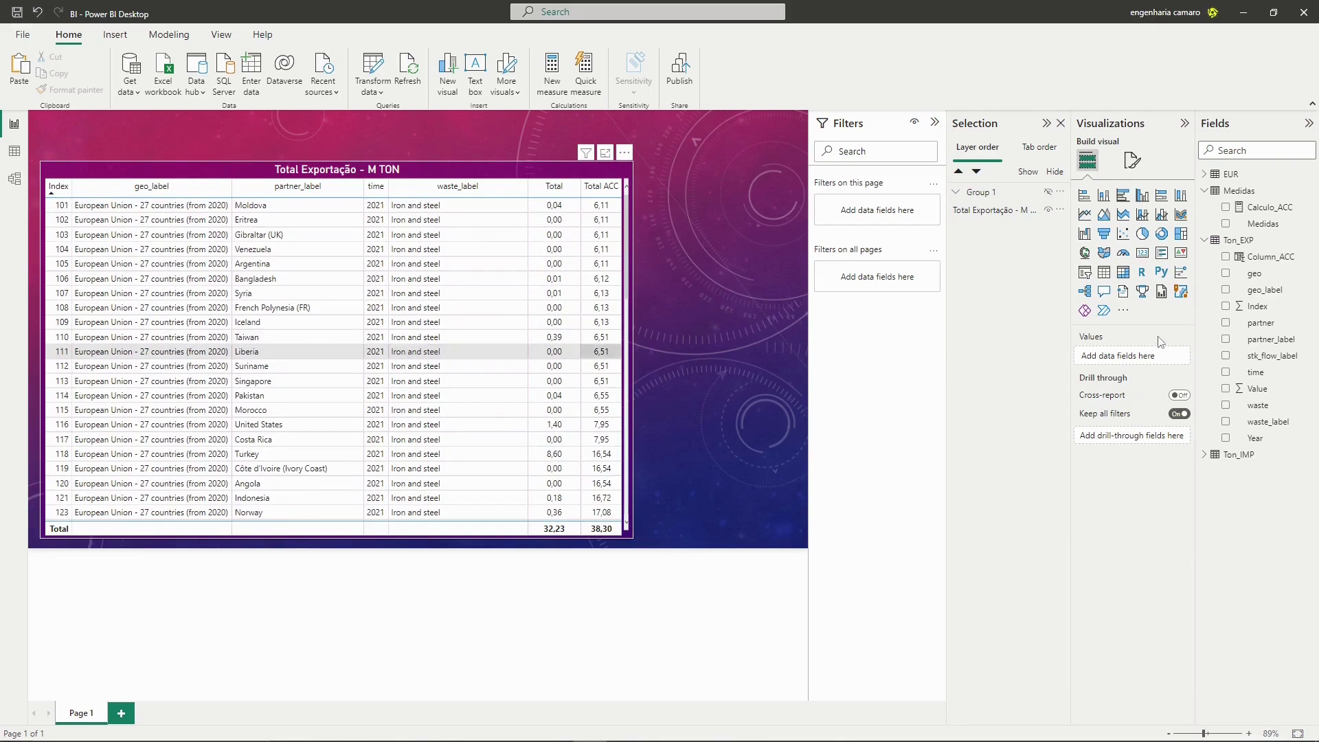
click(1048, 195)
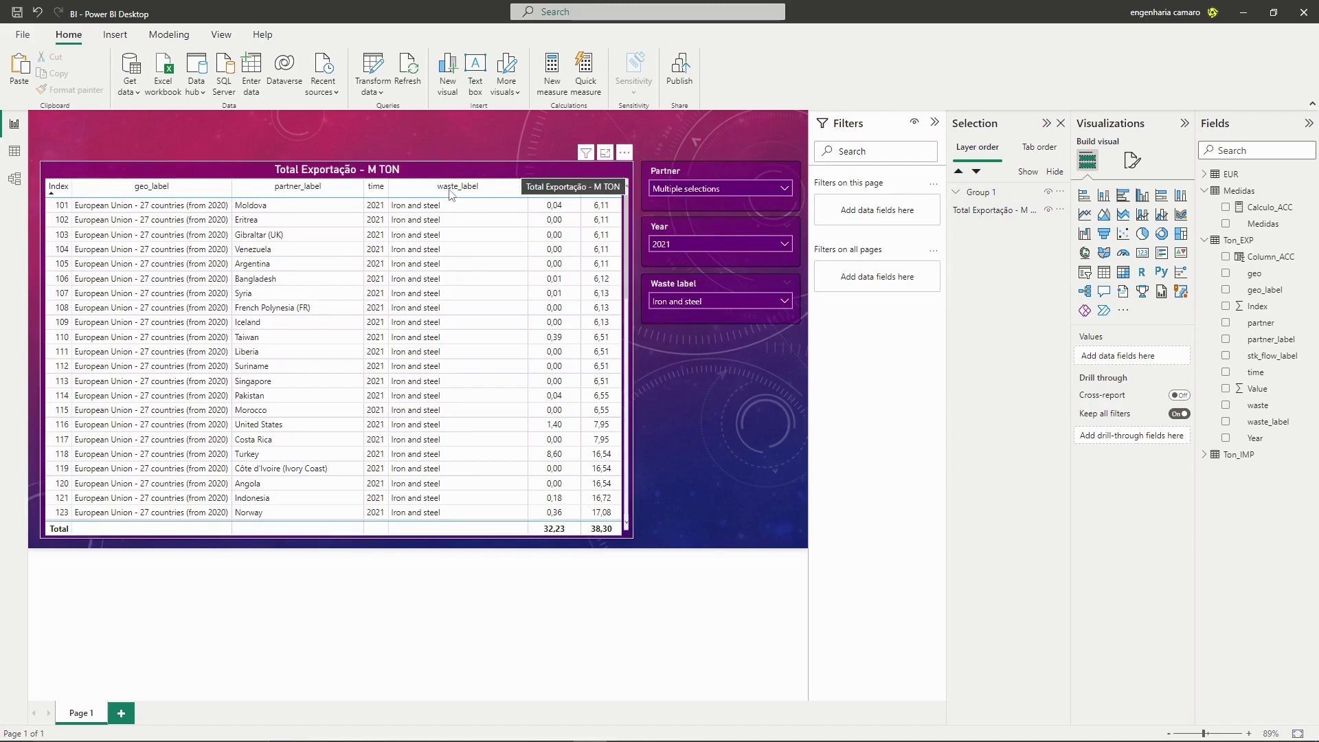
Open the conditional formatting settings for the export table's title text, view the available base fields, and cancel
click(365, 195)
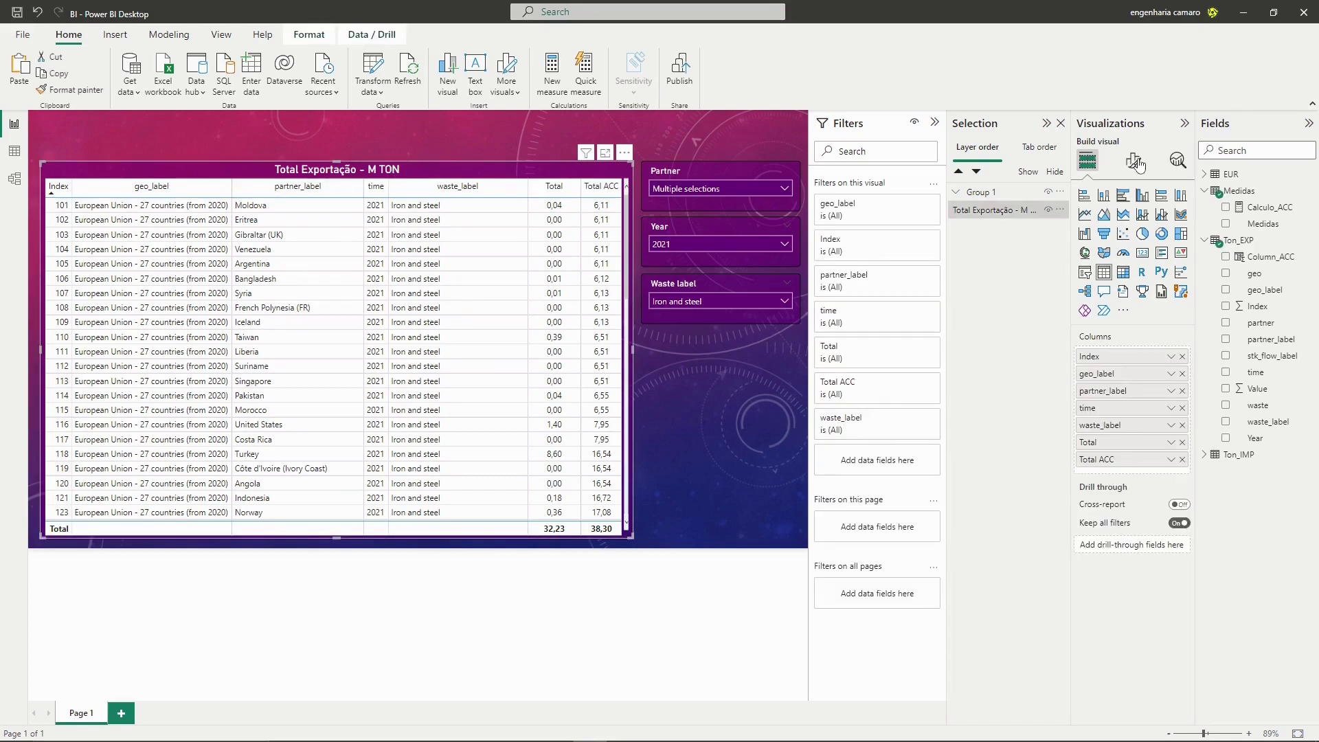
click(1134, 162)
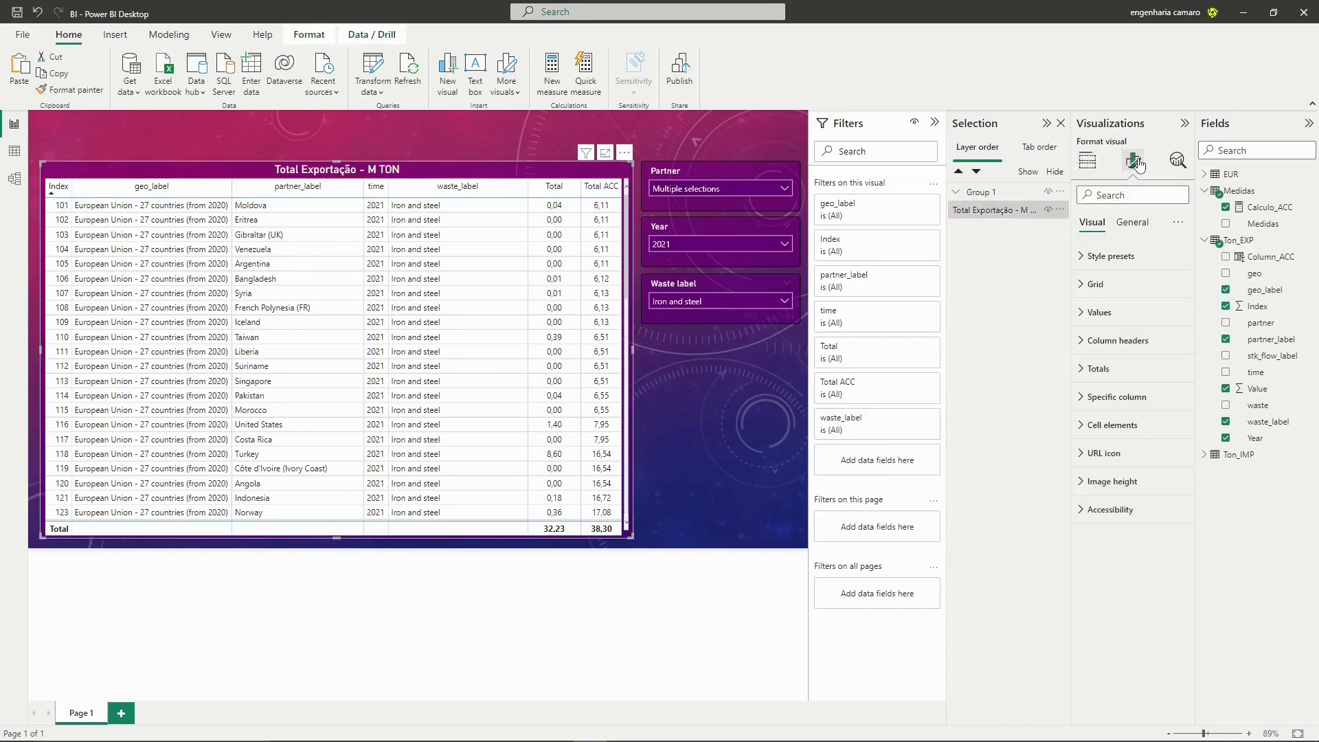
click(1133, 224)
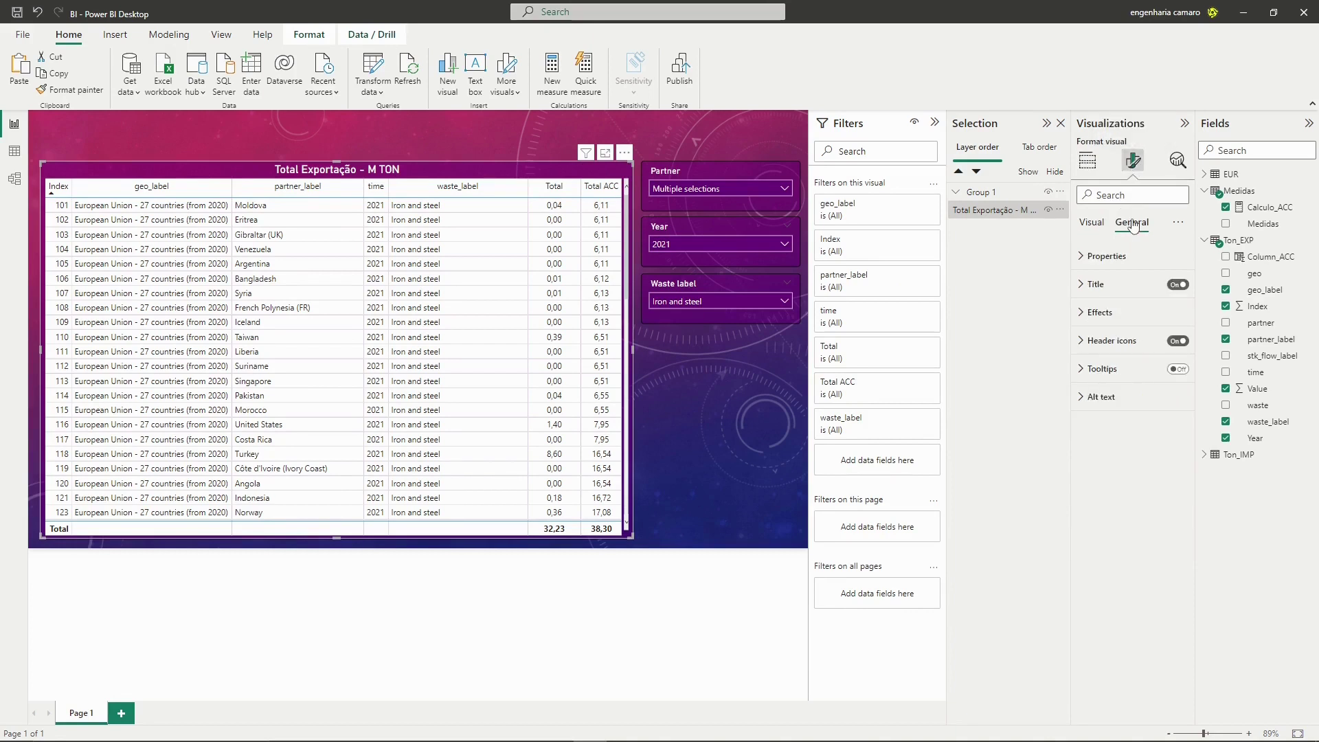
click(1110, 292)
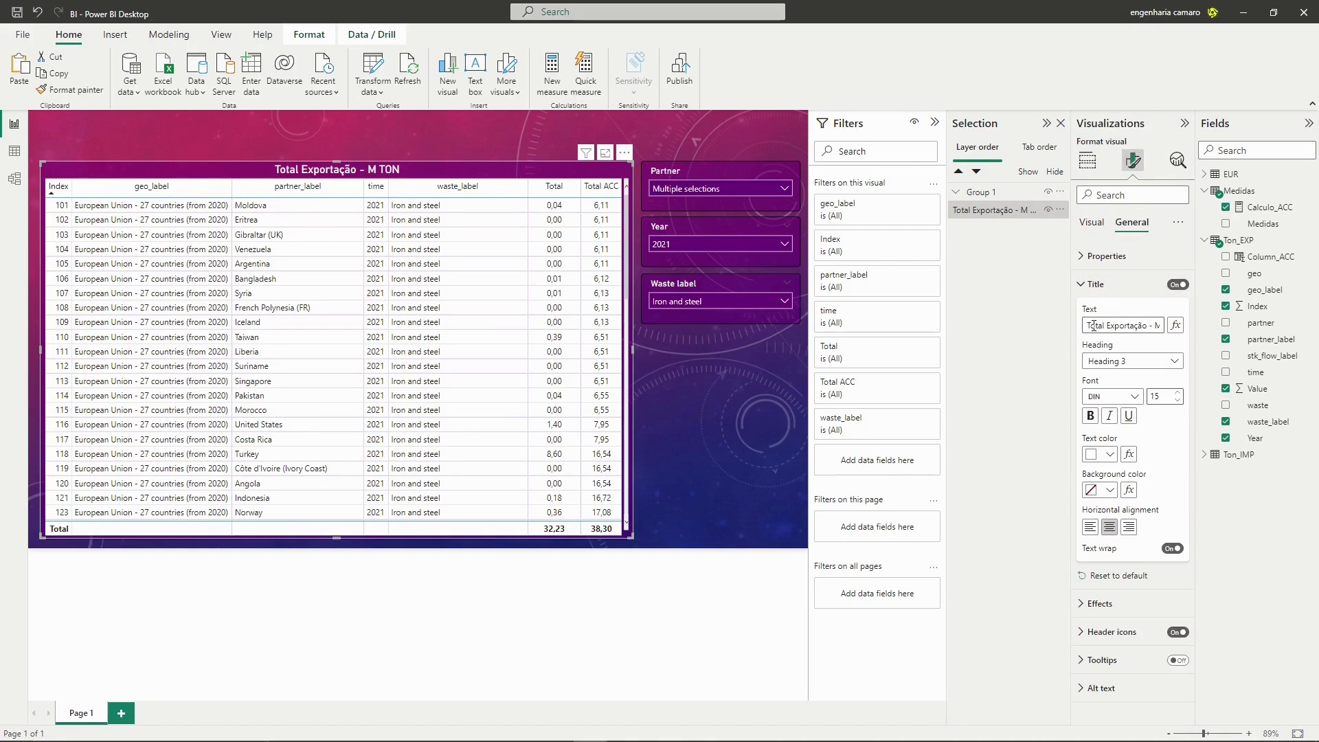
drag(1087, 325, 1176, 330)
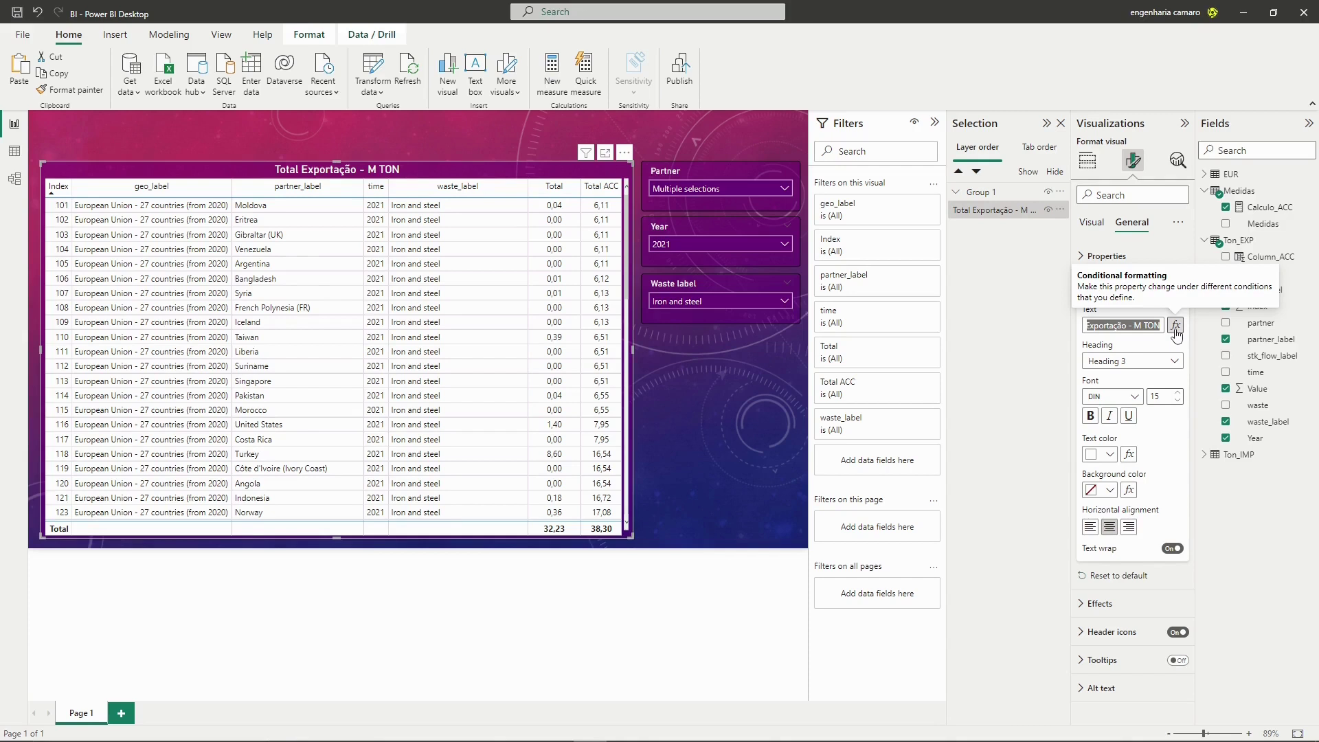
click(1176, 331)
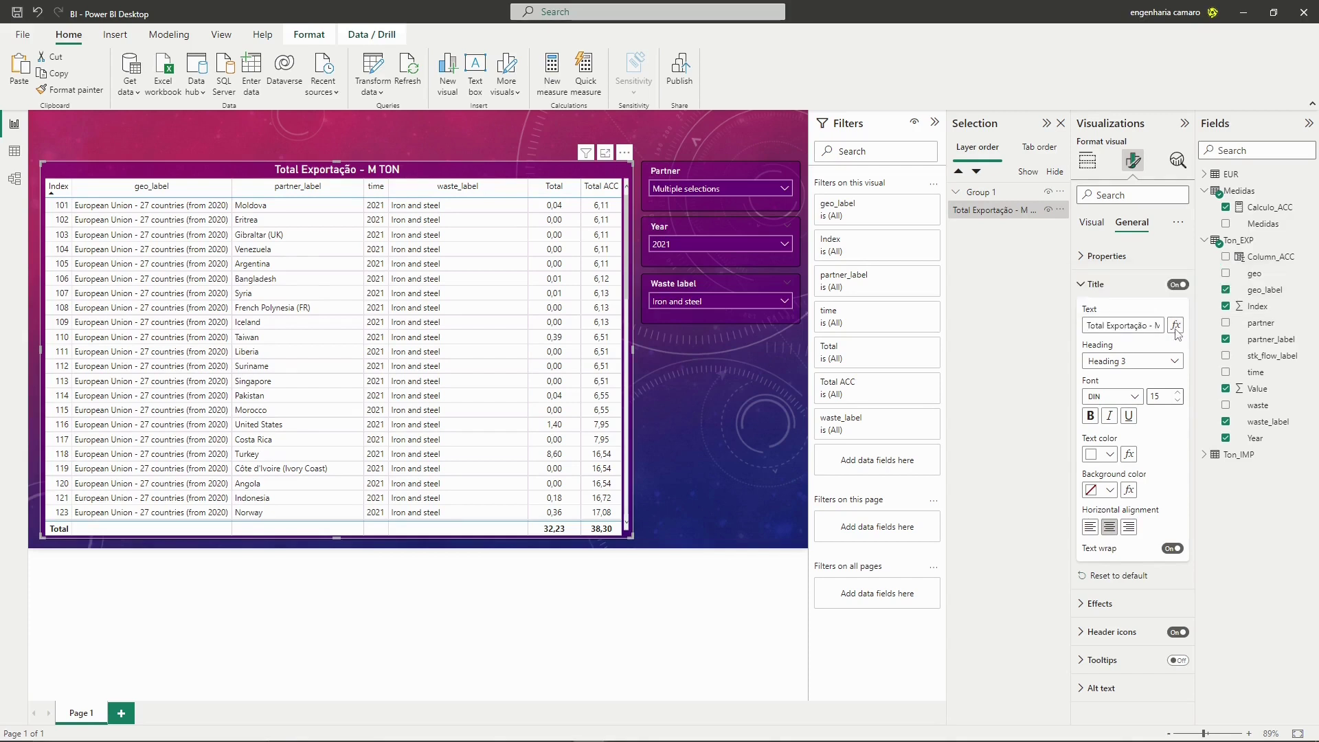
click(1175, 330)
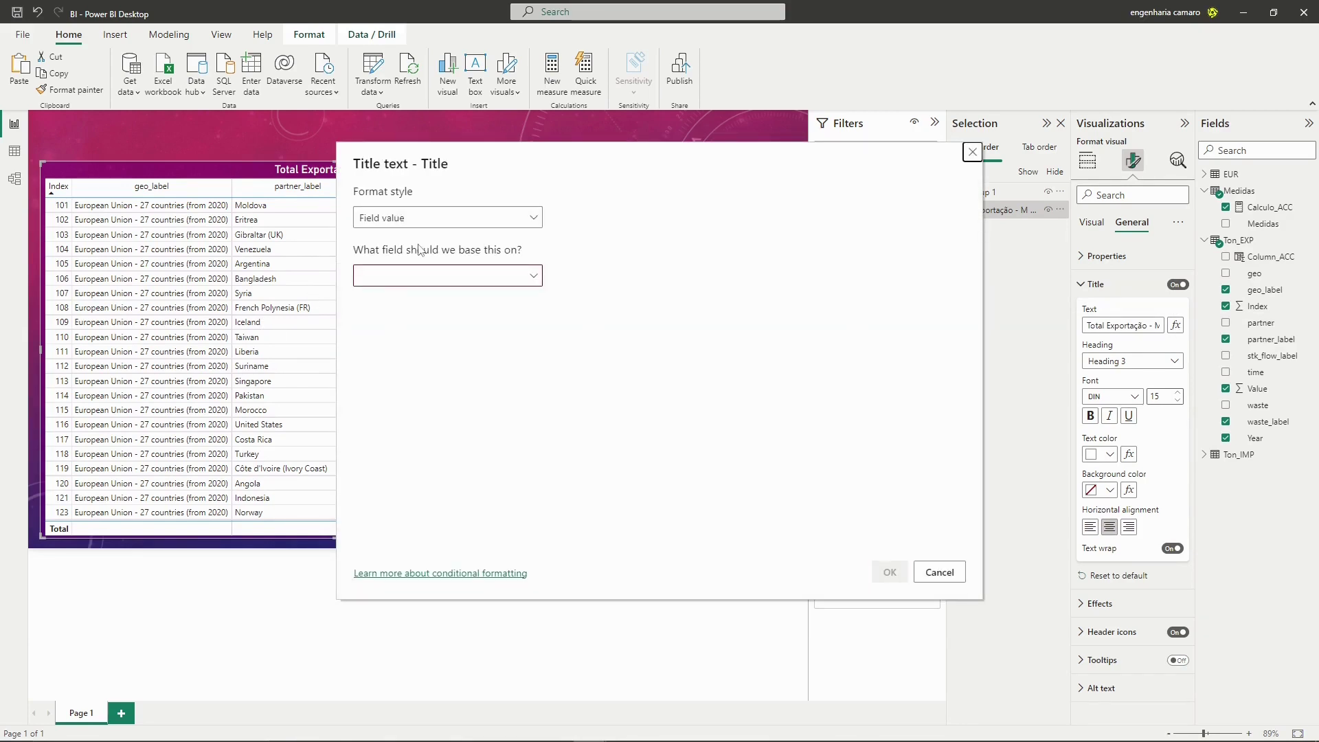
click(532, 278)
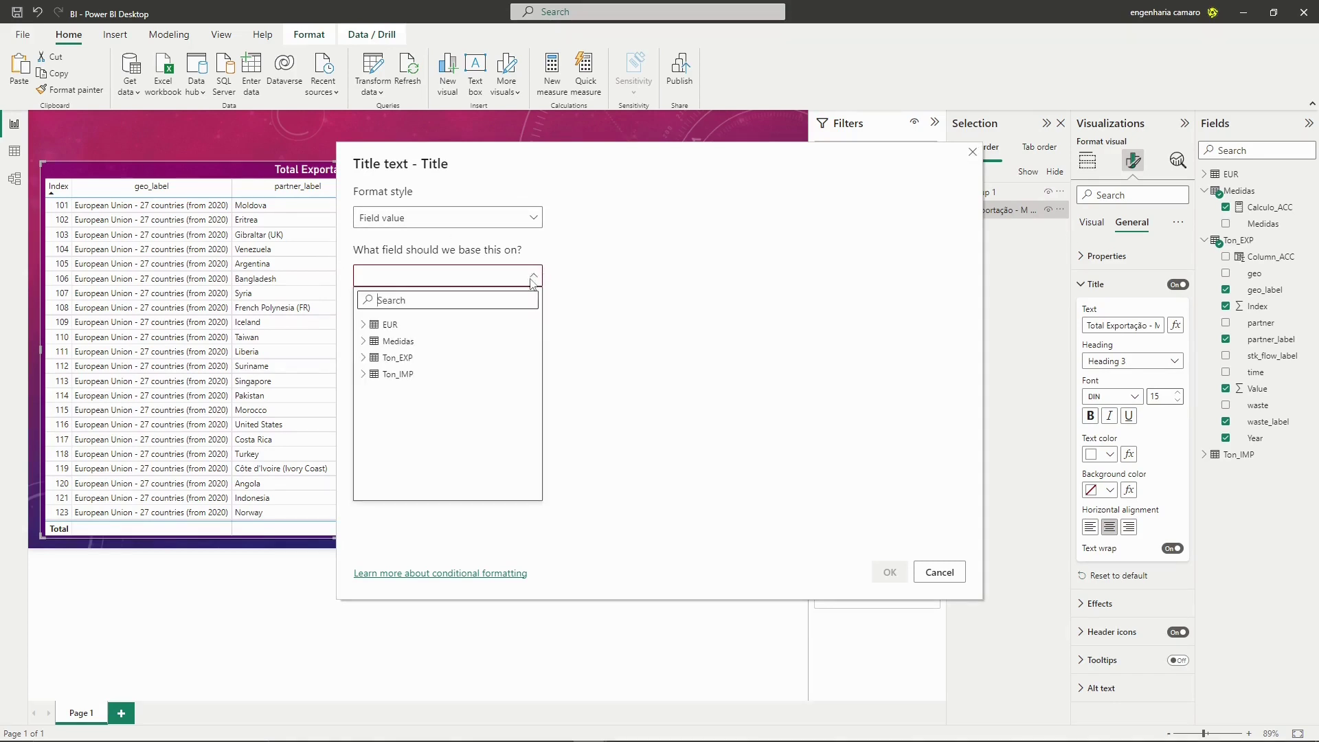
click(932, 475)
click(961, 571)
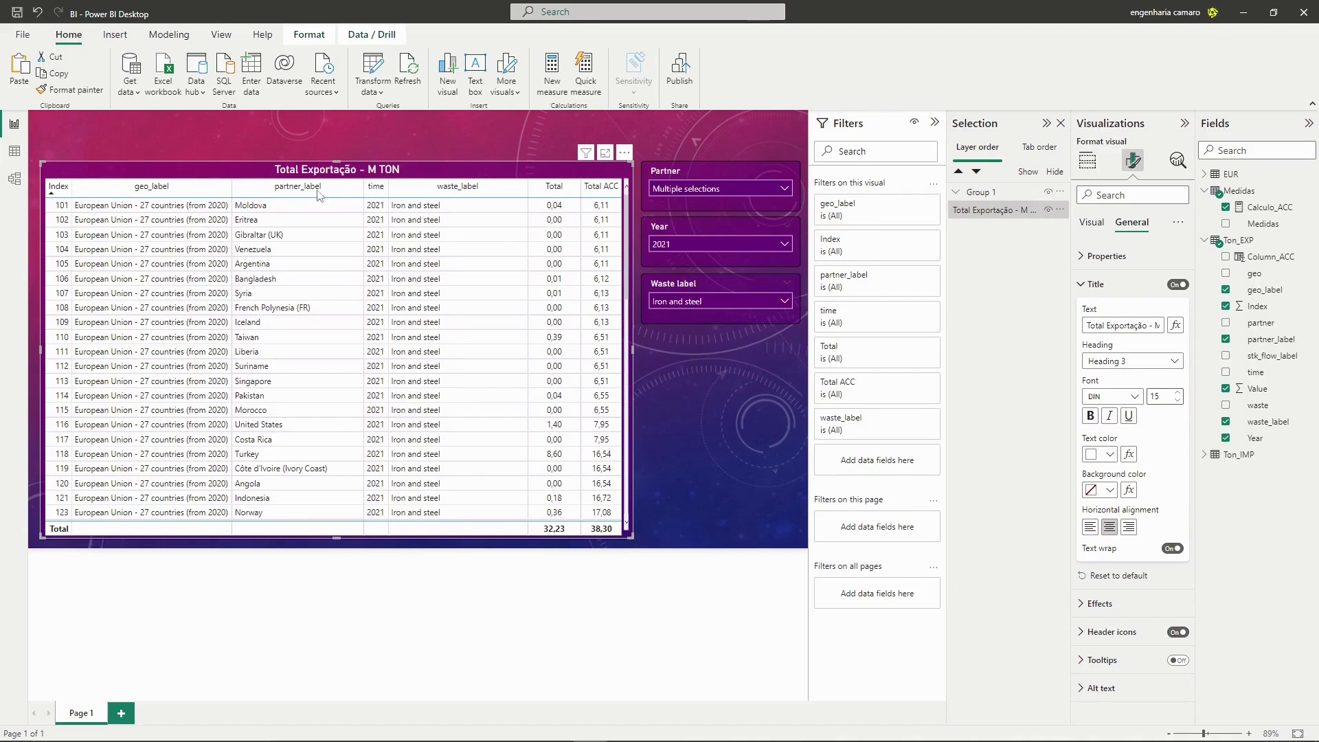
click(688, 410)
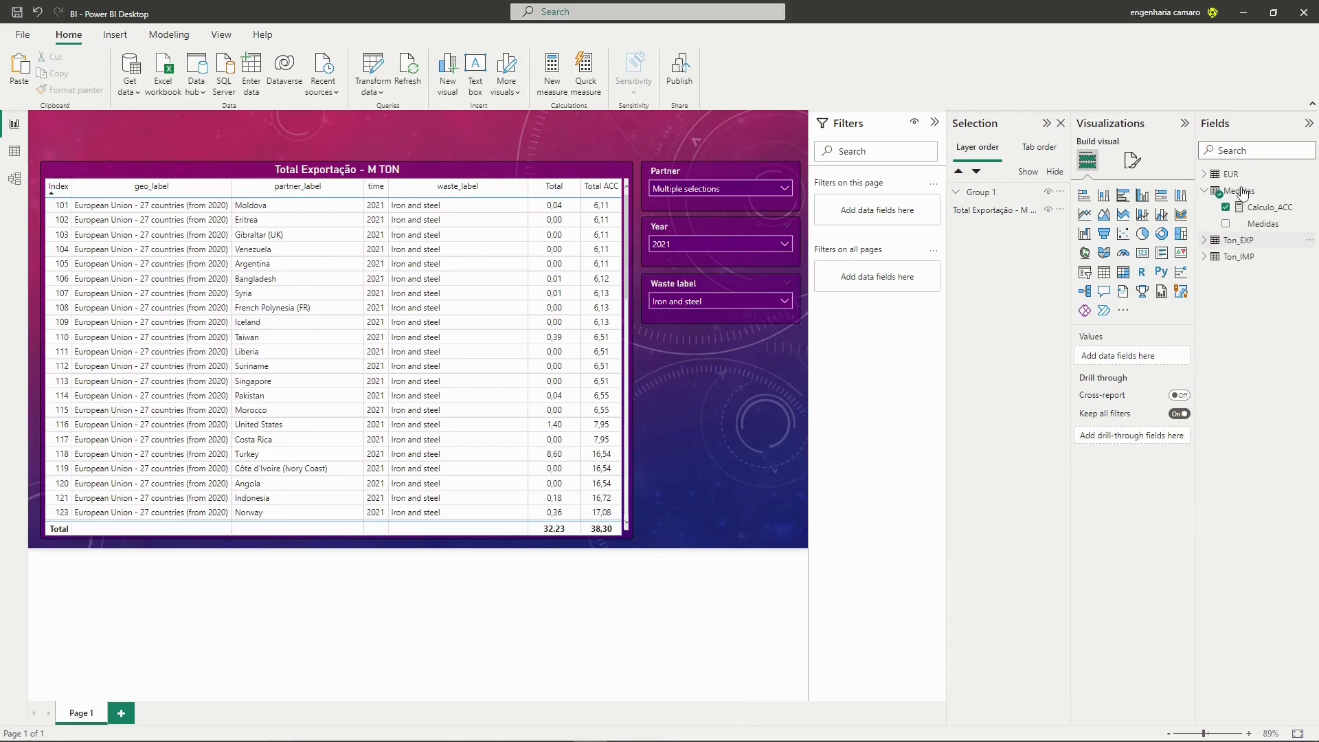
Create a new measure in the Medidas table named TituloDinamico_Tabela, with blank lines for its formula
click(1241, 192)
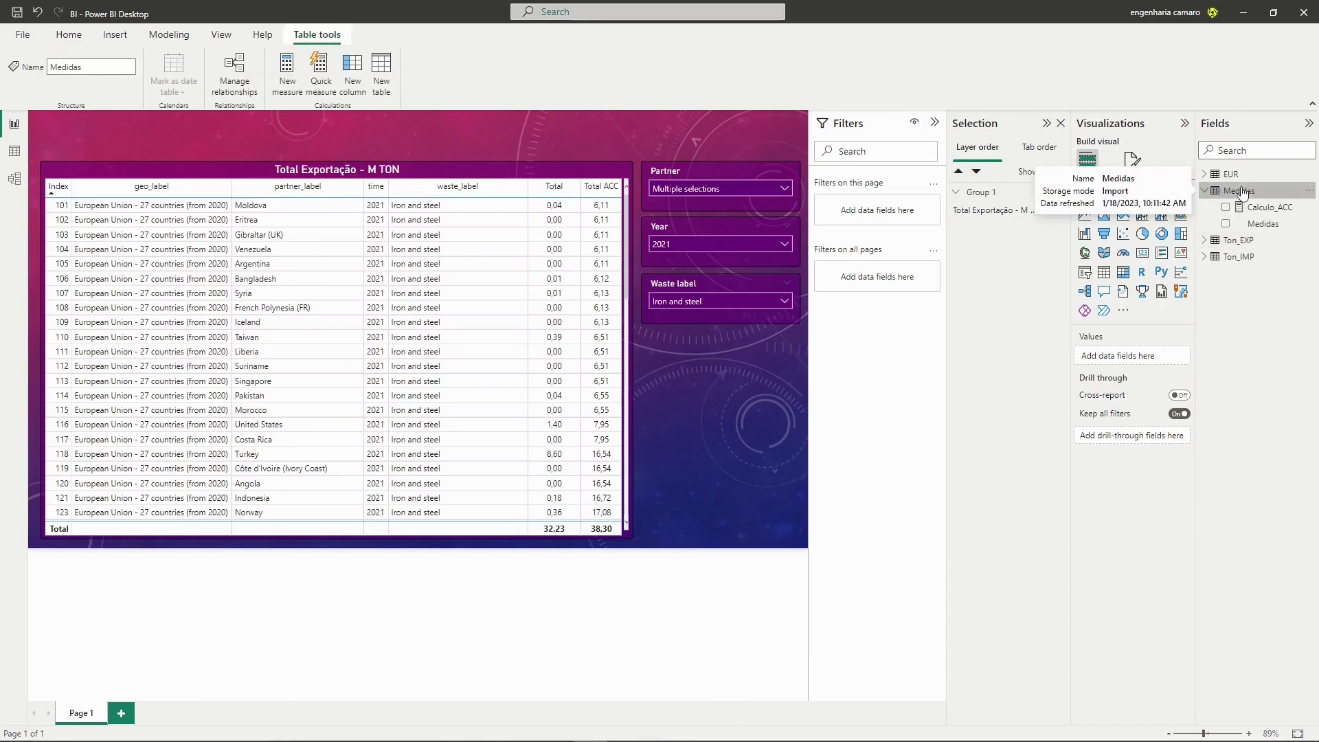
click(743, 302)
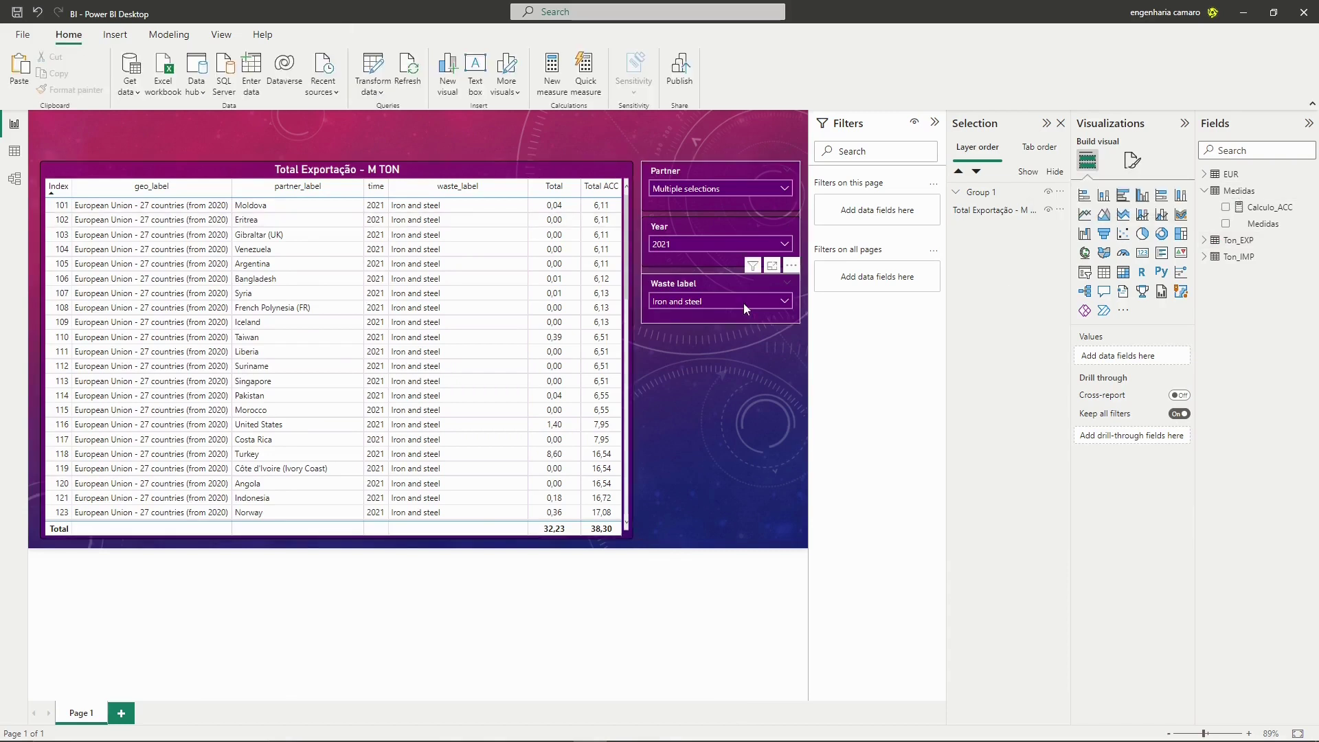
click(1246, 191)
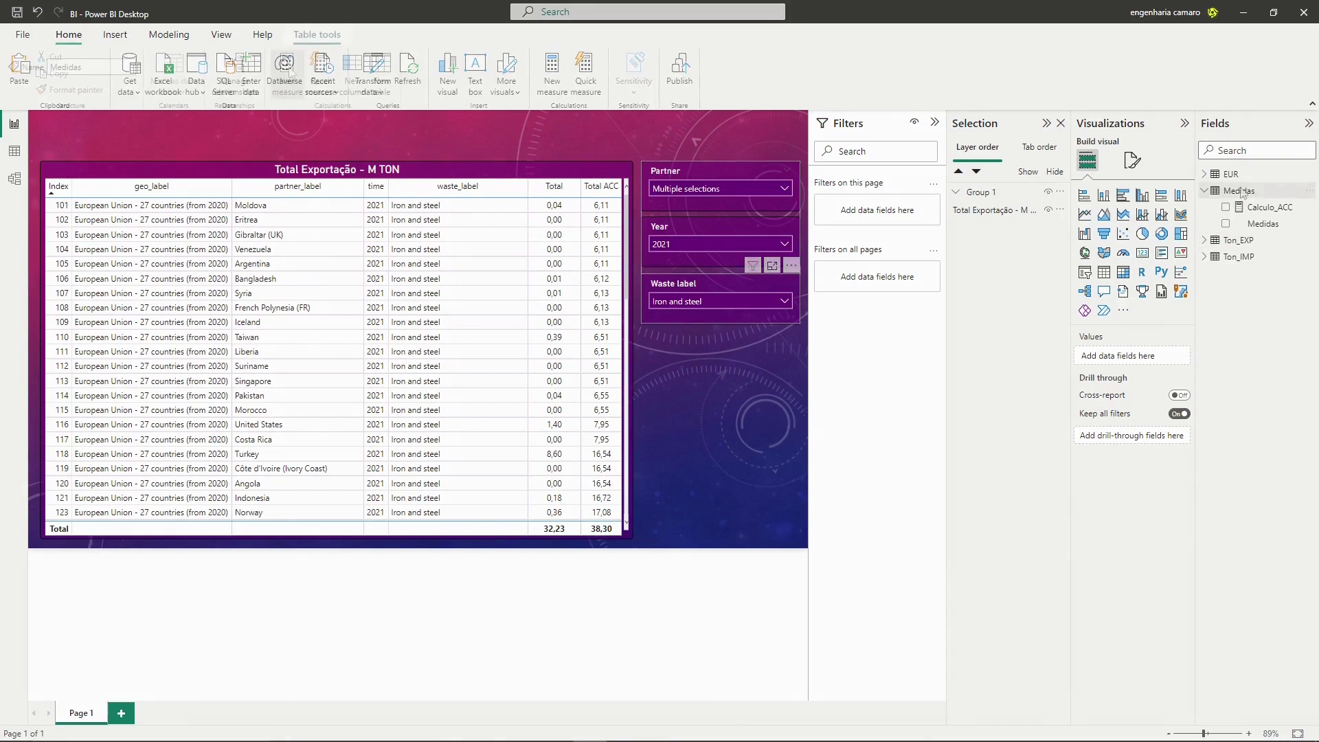
click(287, 71)
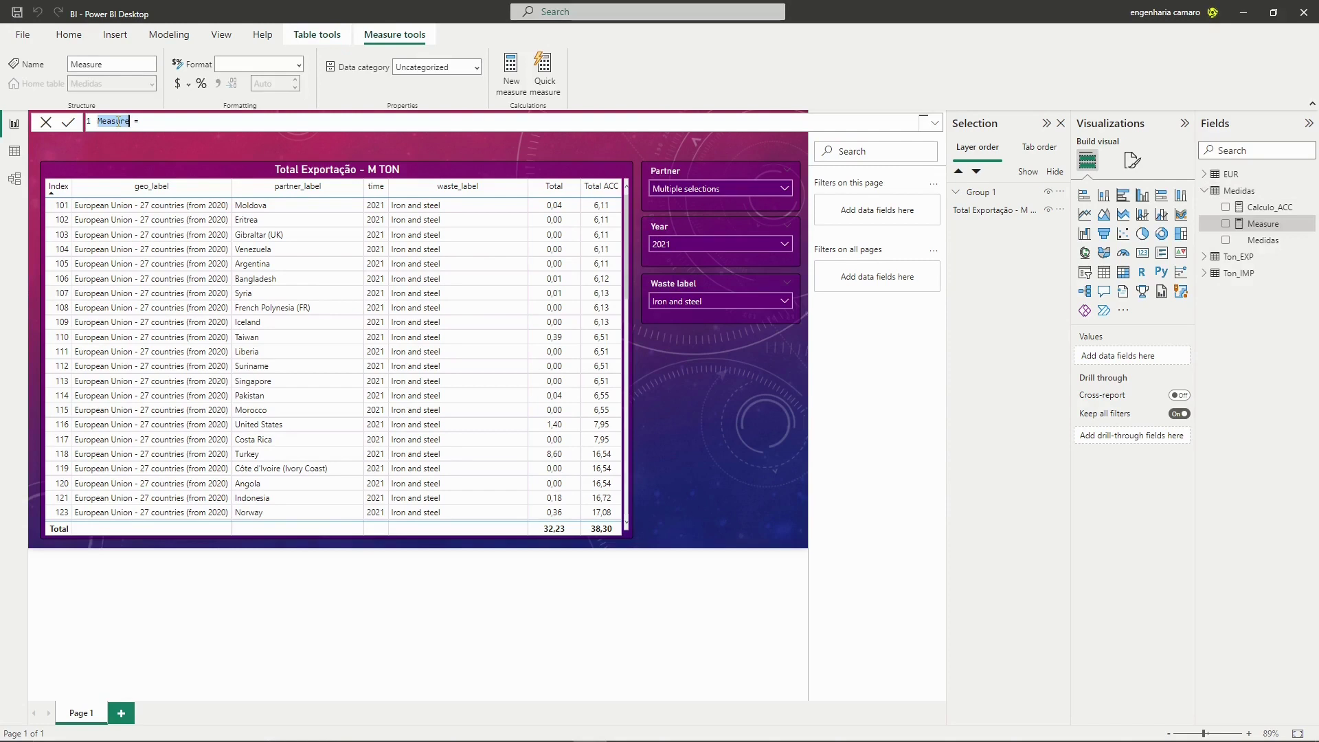
text(Titu)
text(loDinamico_Tabe)
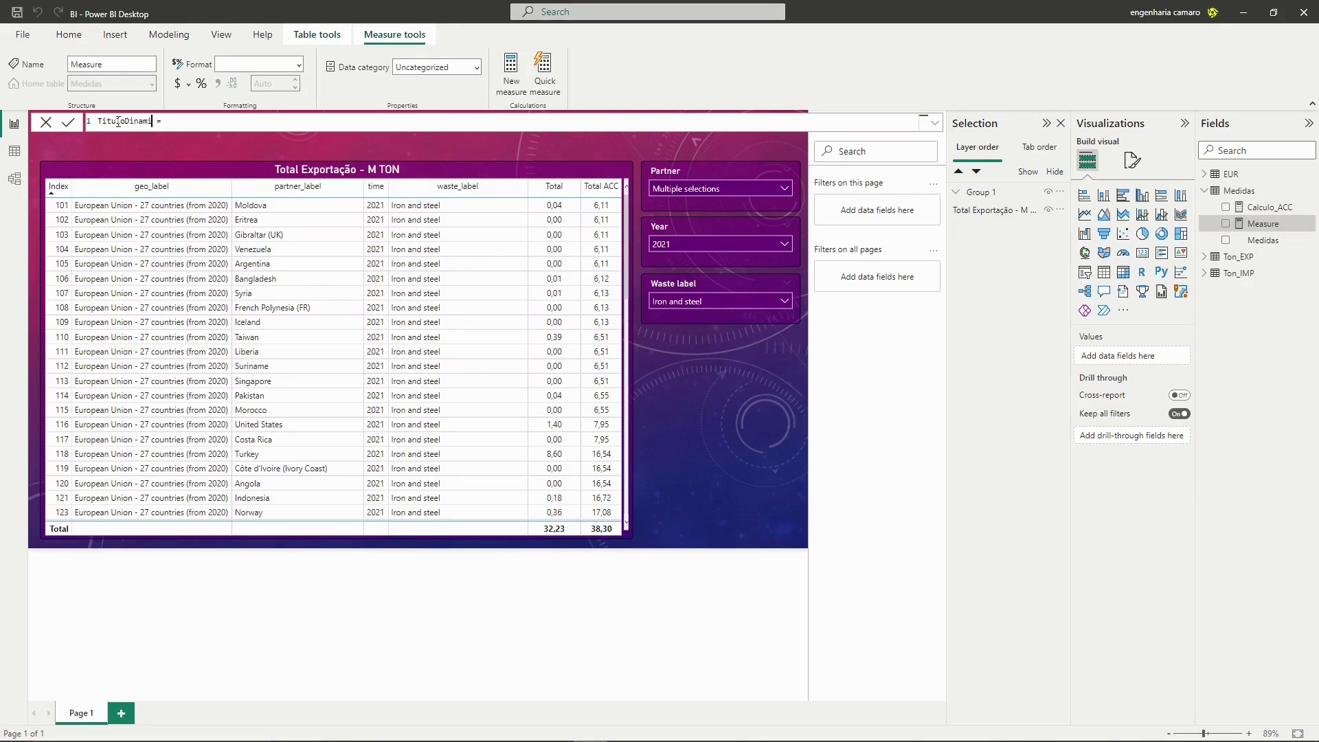
text(la)
key(shift+Return)
key(shift+Return)
key(shift+Return)
key(Up)
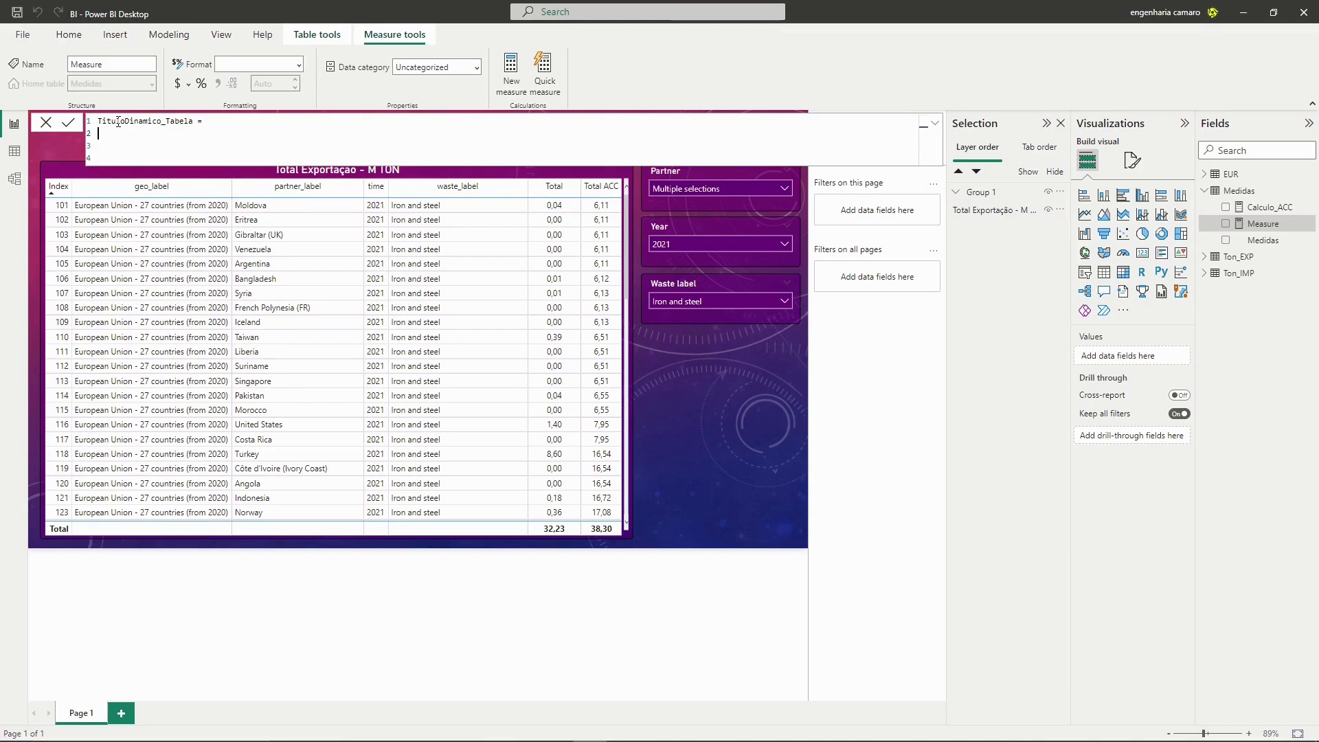
key(Up)
key(Down)
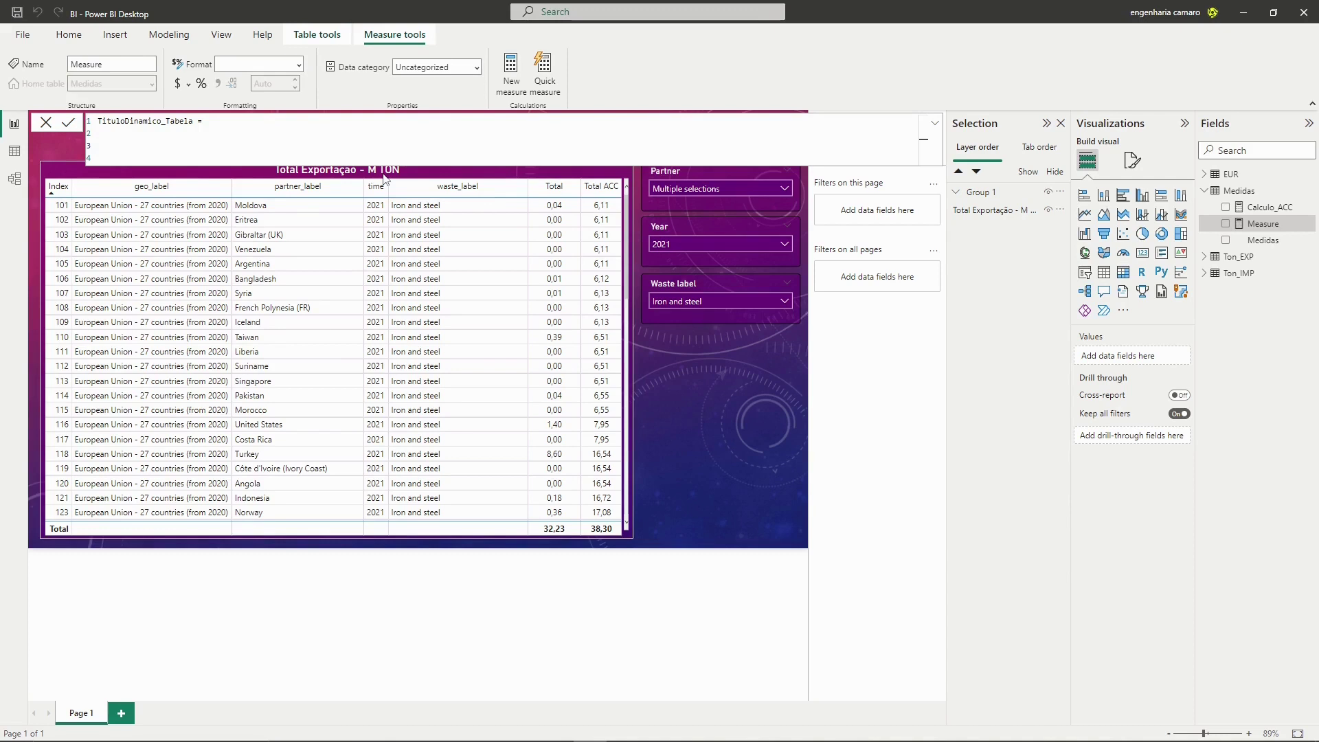
Define the variable Partner in the measure as SELECTEDVALUE(Ton_EXP[partner_label])
text(VAR Partner = SEL)
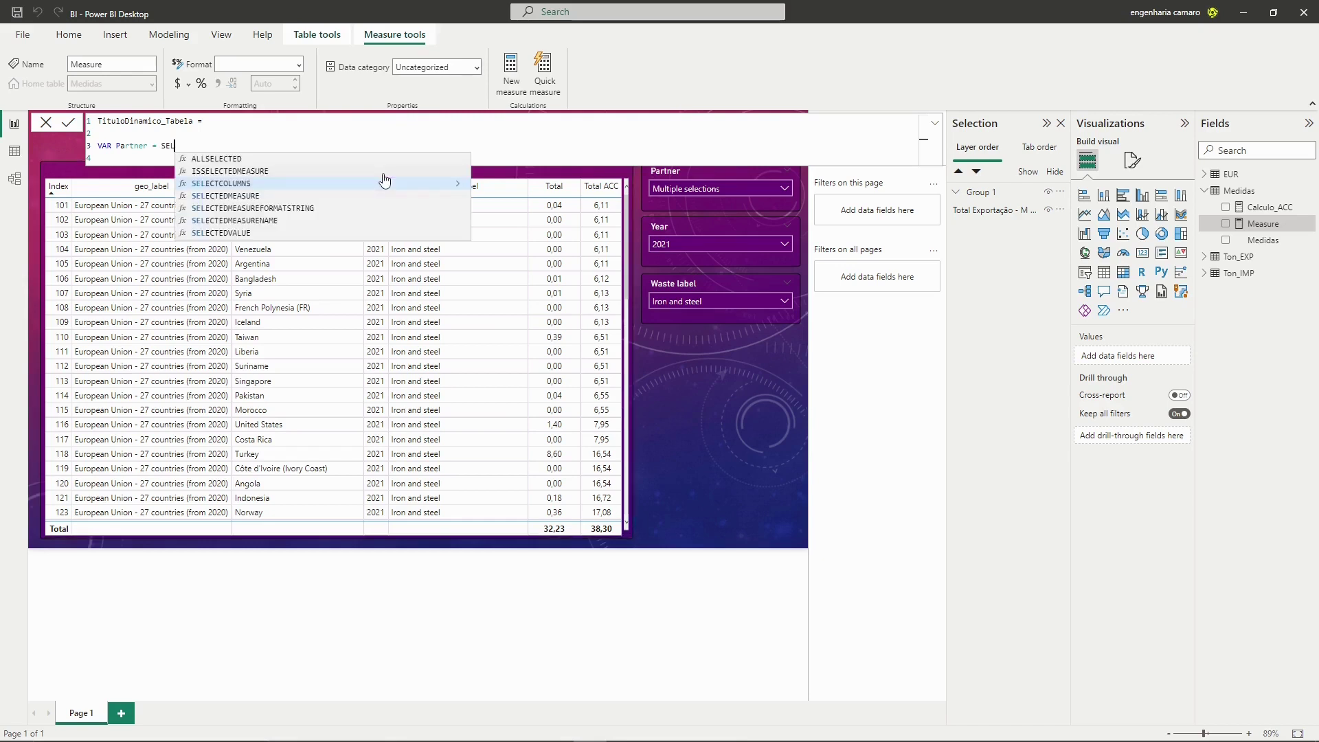
text(ECTED)
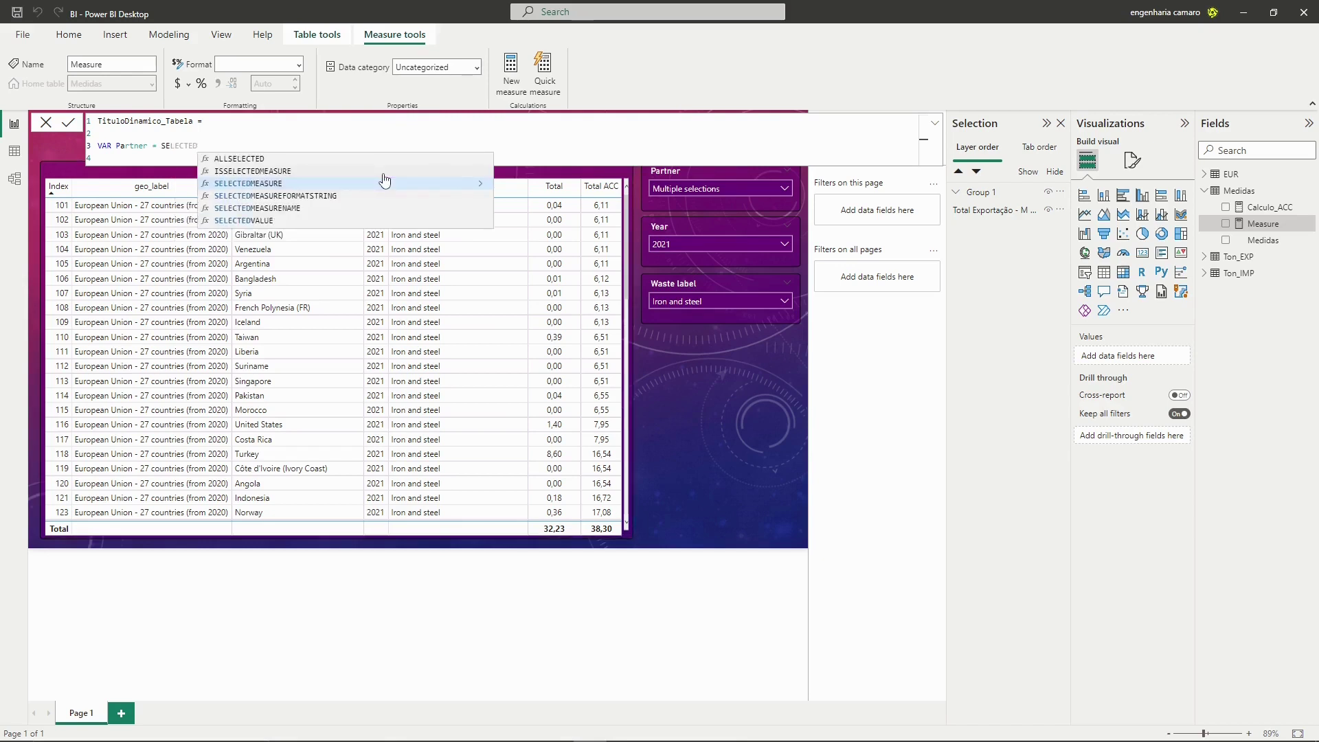
text(VA)
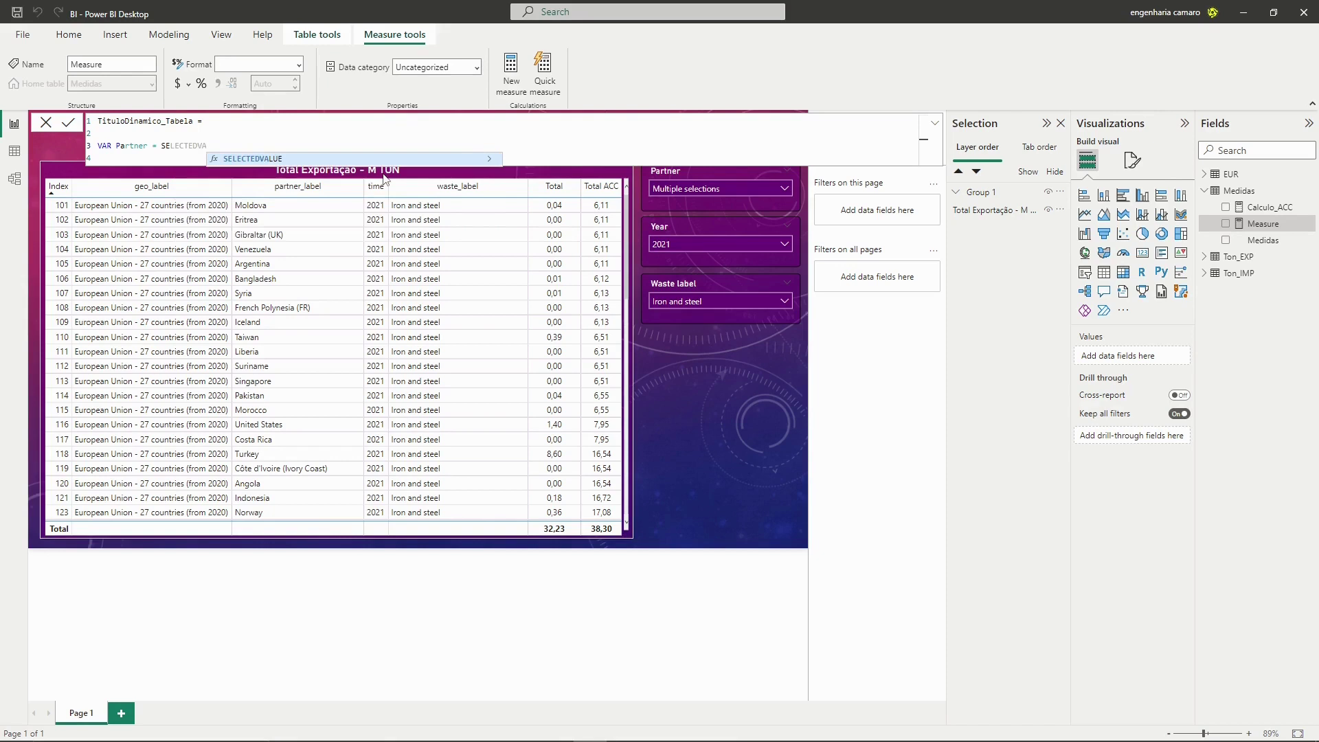
key(Tab)
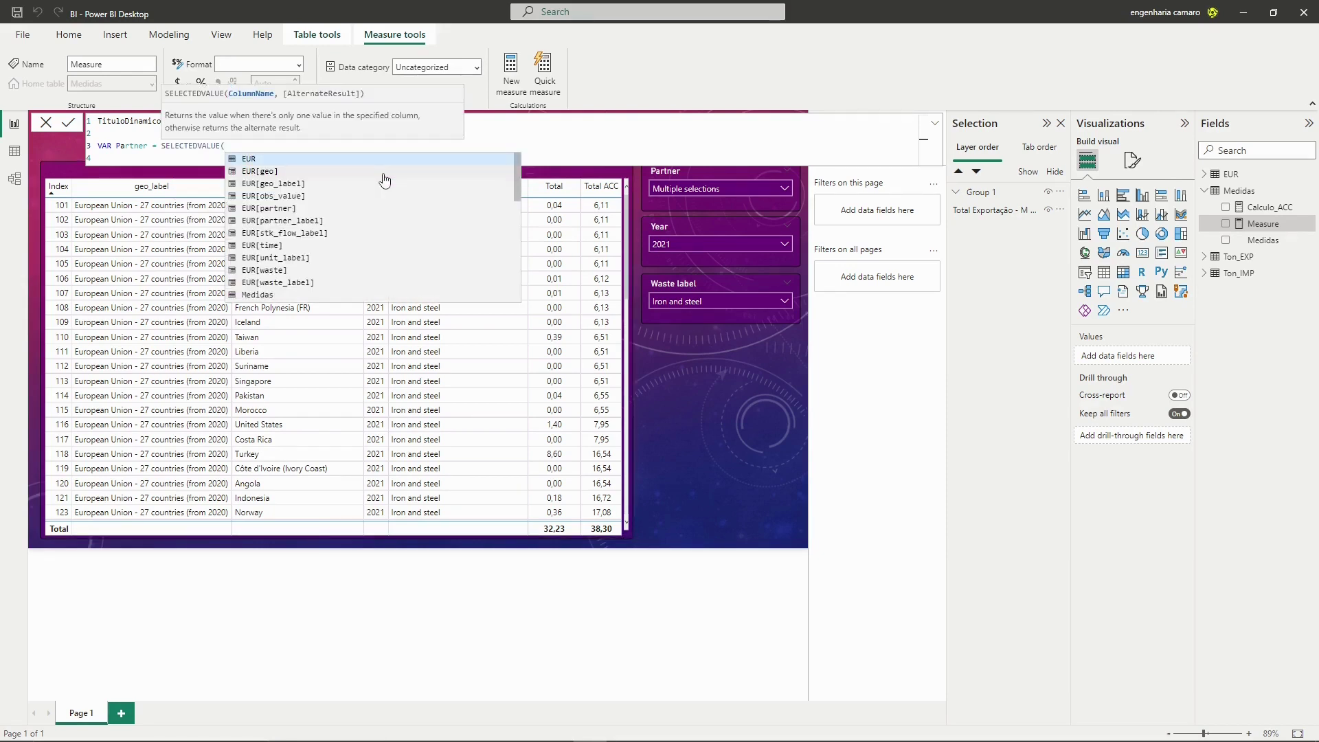
scroll(354, 256, down, 10)
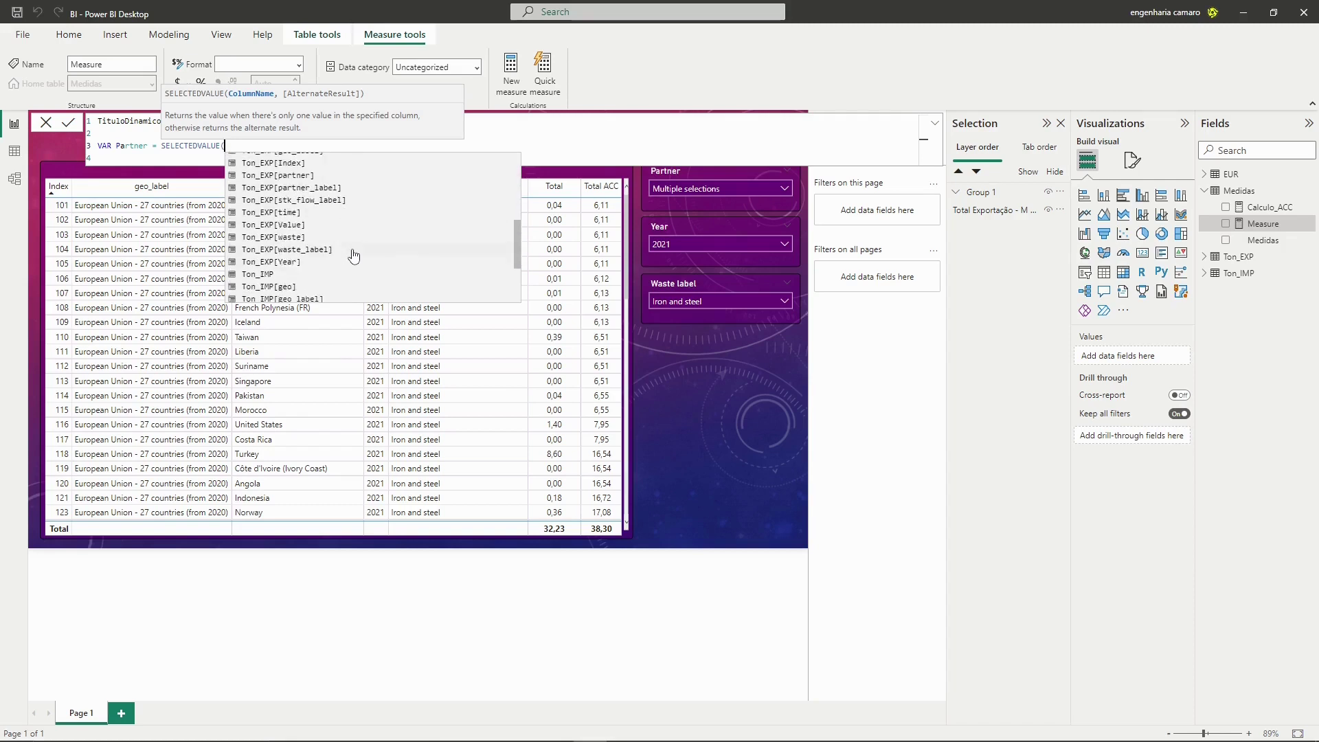
scroll(354, 256, up, 5)
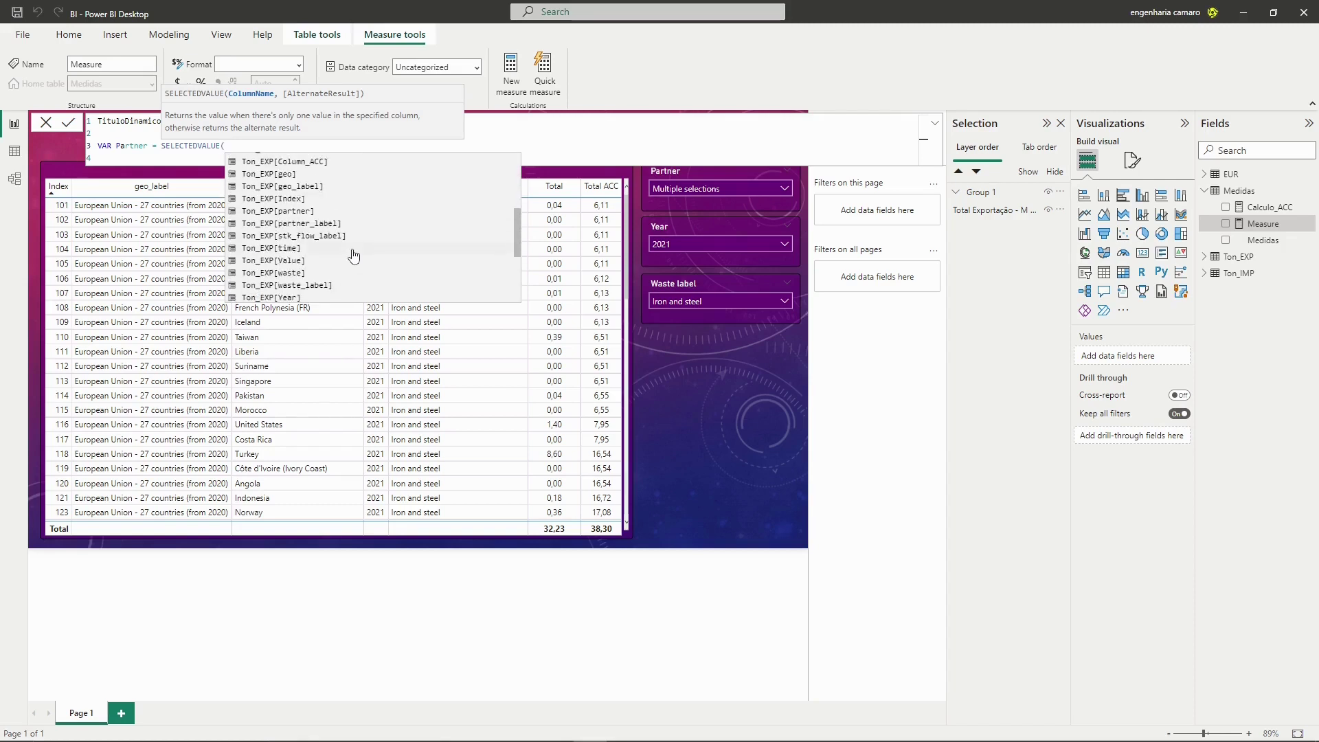
scroll(353, 256, up, 3)
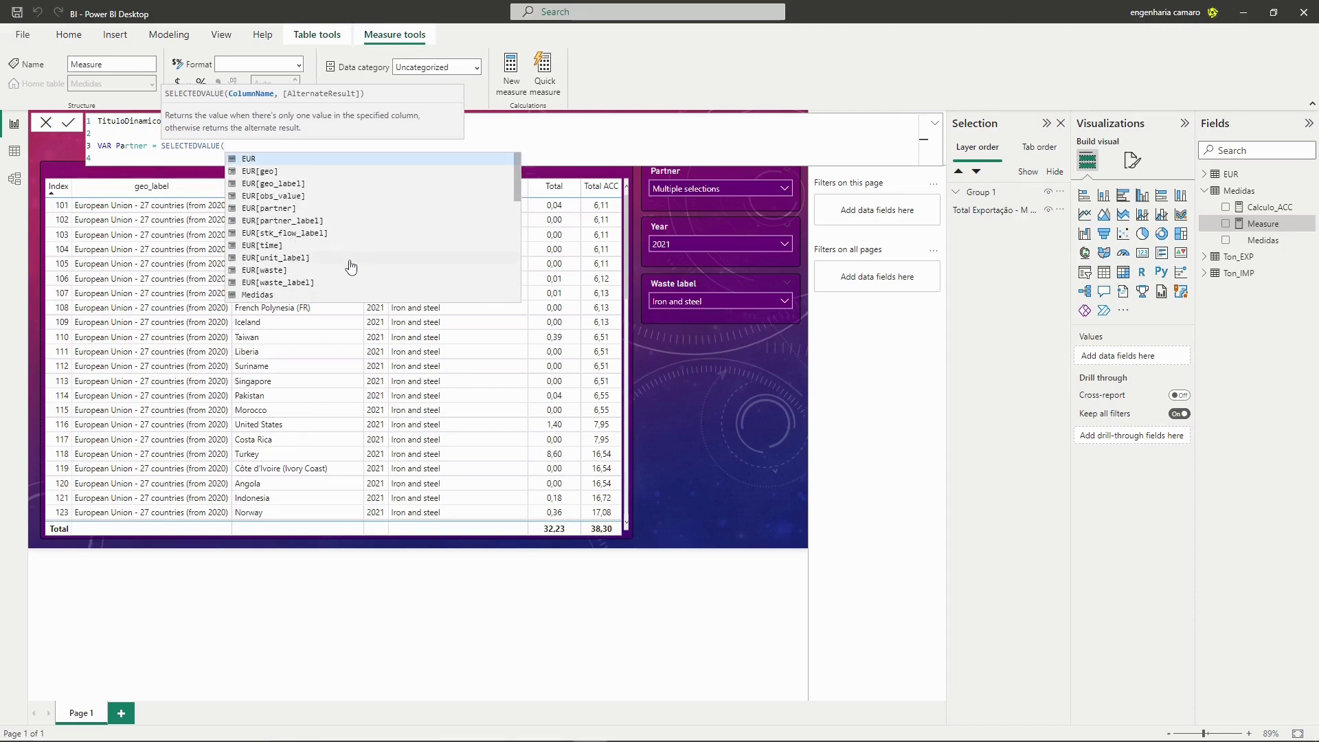
text(Ton_EXP[partner_label]))
key(Return)
key(Return)
Add the variable _Year to the measure, defined as SELECTEDVALUE(Ton_EXP[Year])
text(V)
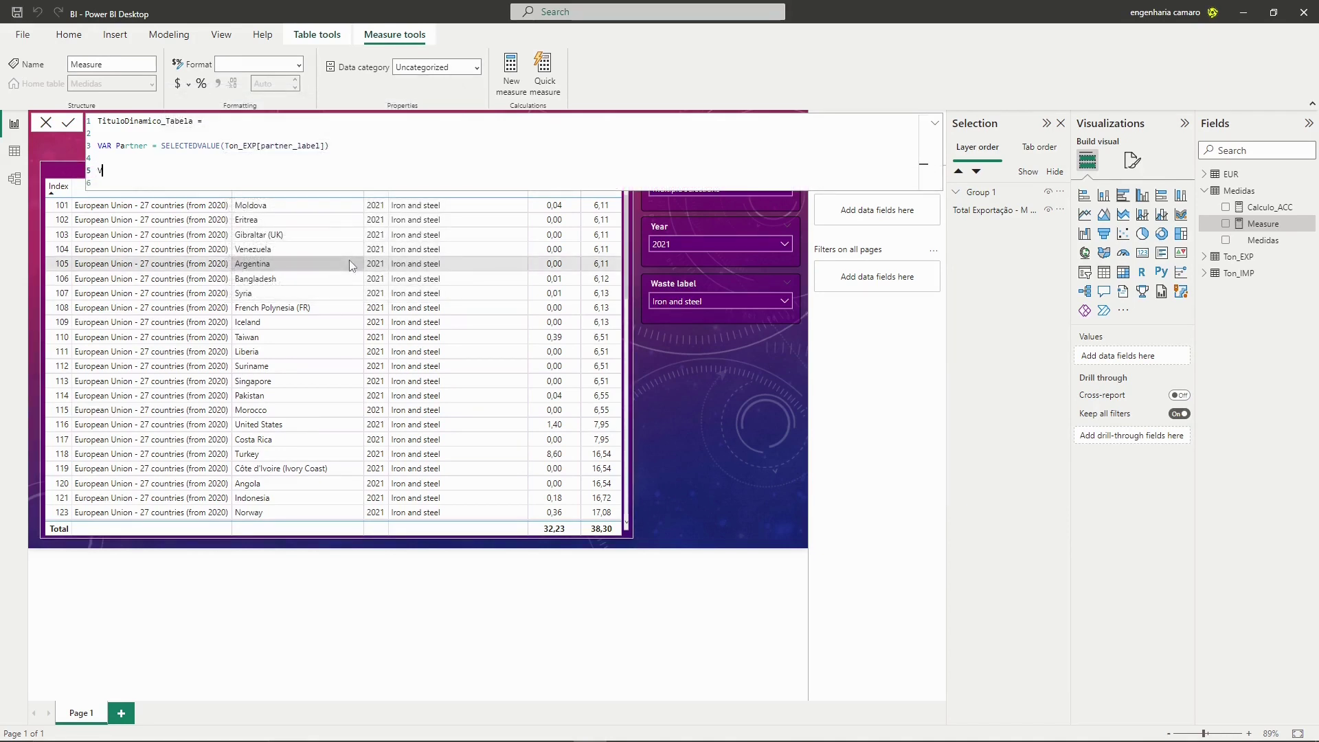
text(AR _Year = SE)
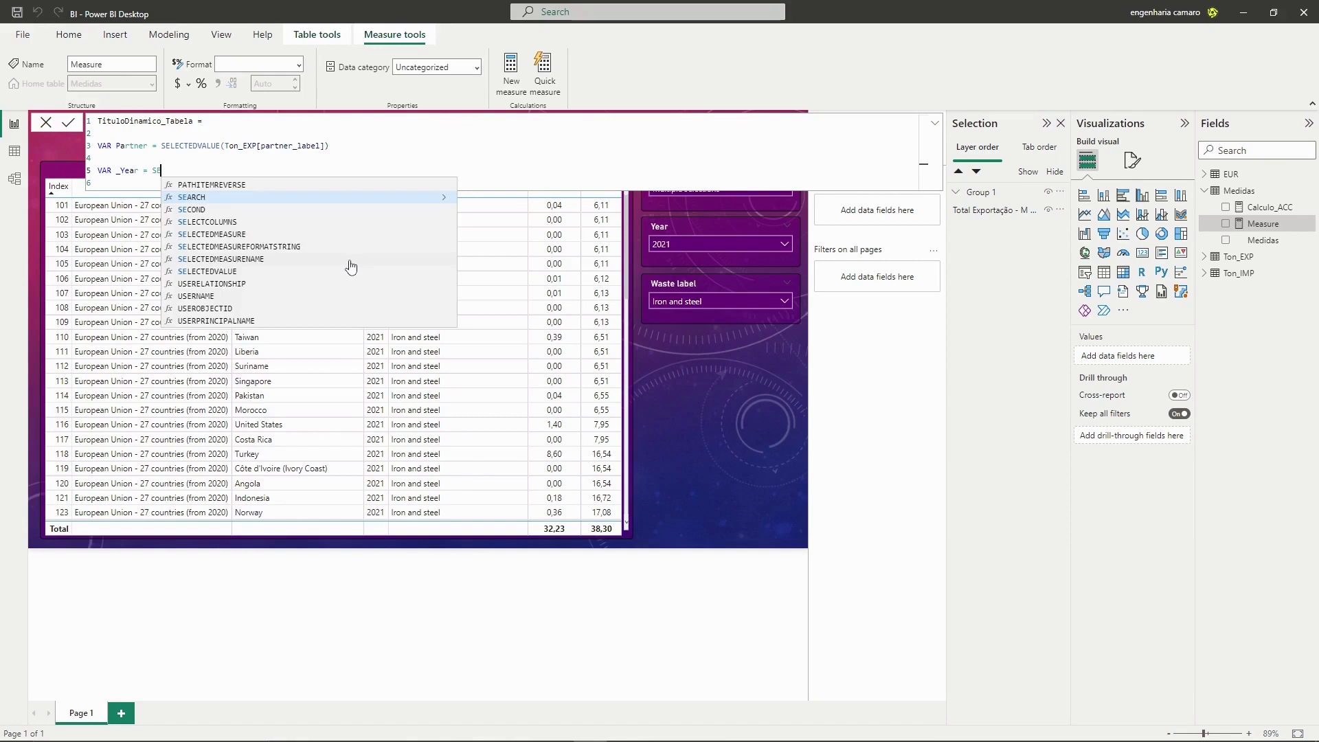
text(LECTED)
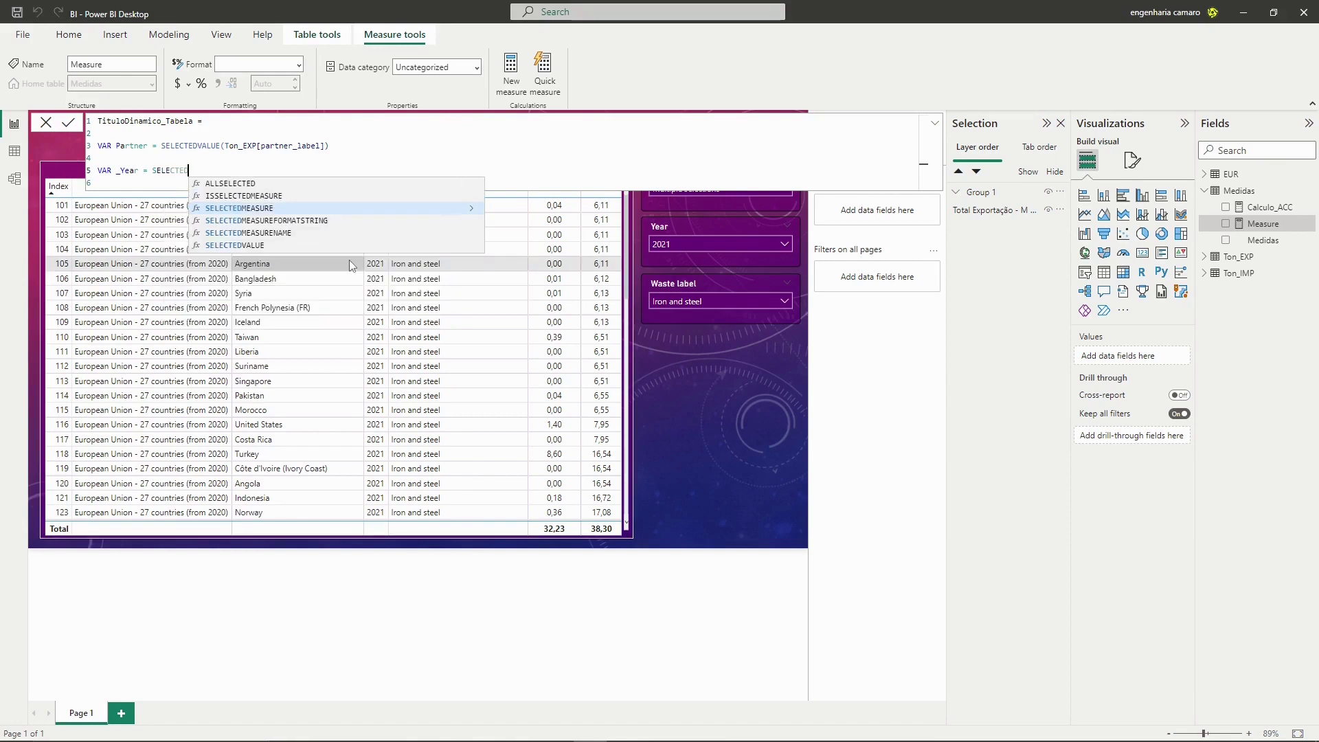
key(Tab)
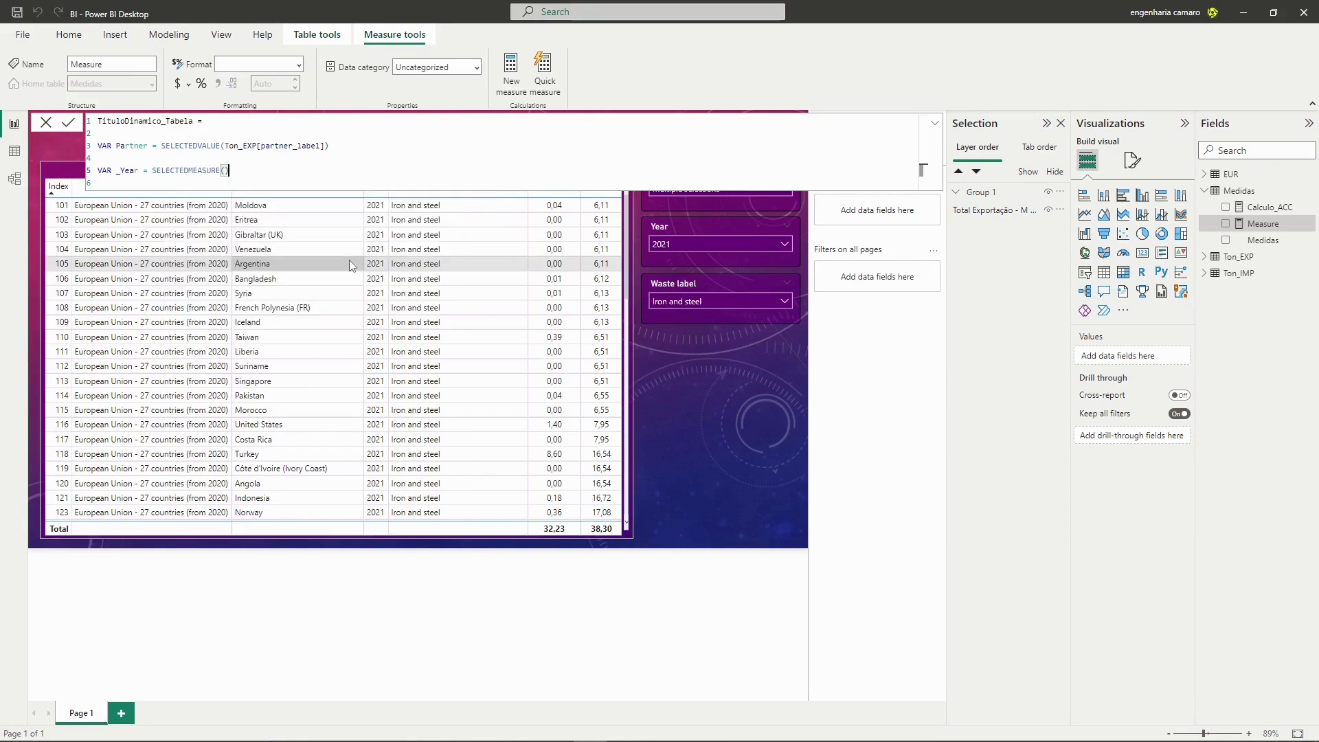
key(Left)
key(BackSpace)
key(BackSpace)
key(BackSpace)
key(BackSpace)
key(BackSpace)
key(BackSpace)
key(BackSpace)
key(BackSpace)
text(VALUE(Ton_EXP[Year])
key(End)
key(Return)
key(Return)
Add the variable WasteLBL to the measure, defined as SELECTEDVALUE(Ton_EXP[waste_label])
text(VAR)
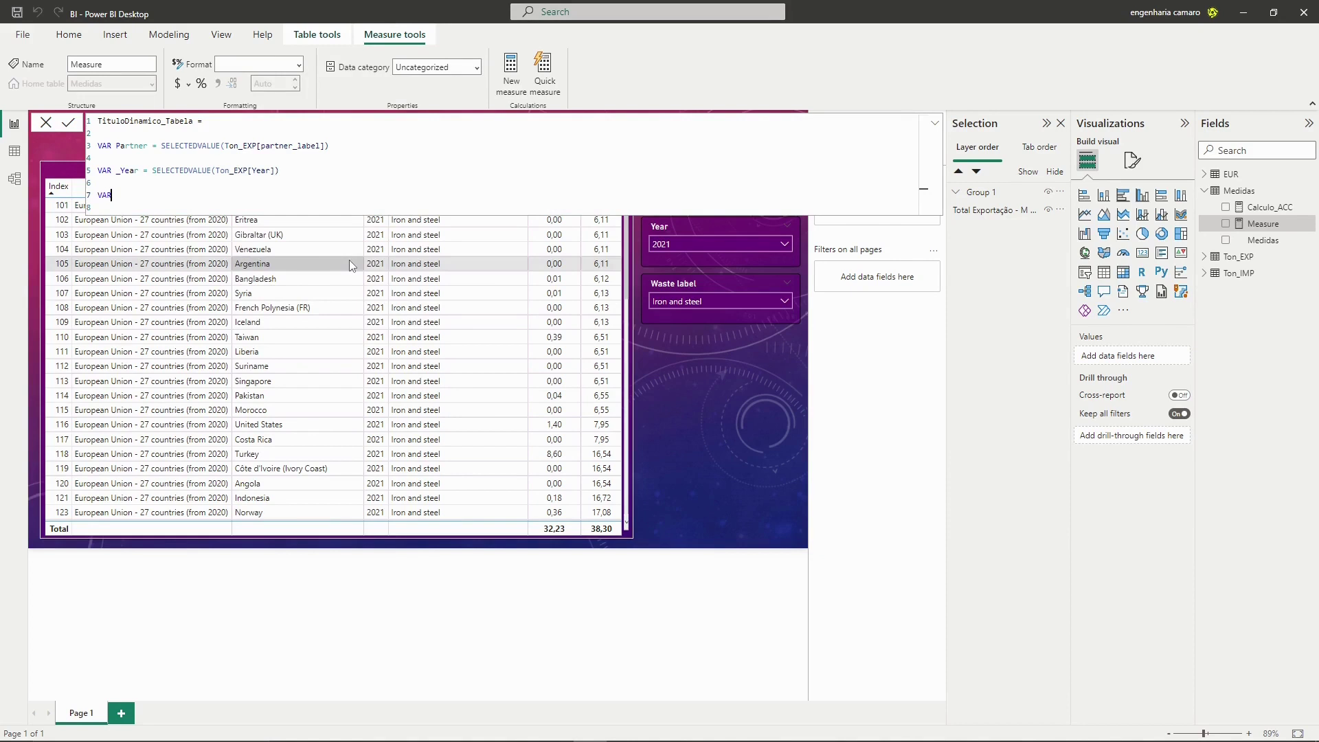
text( WasteLBL = SE)
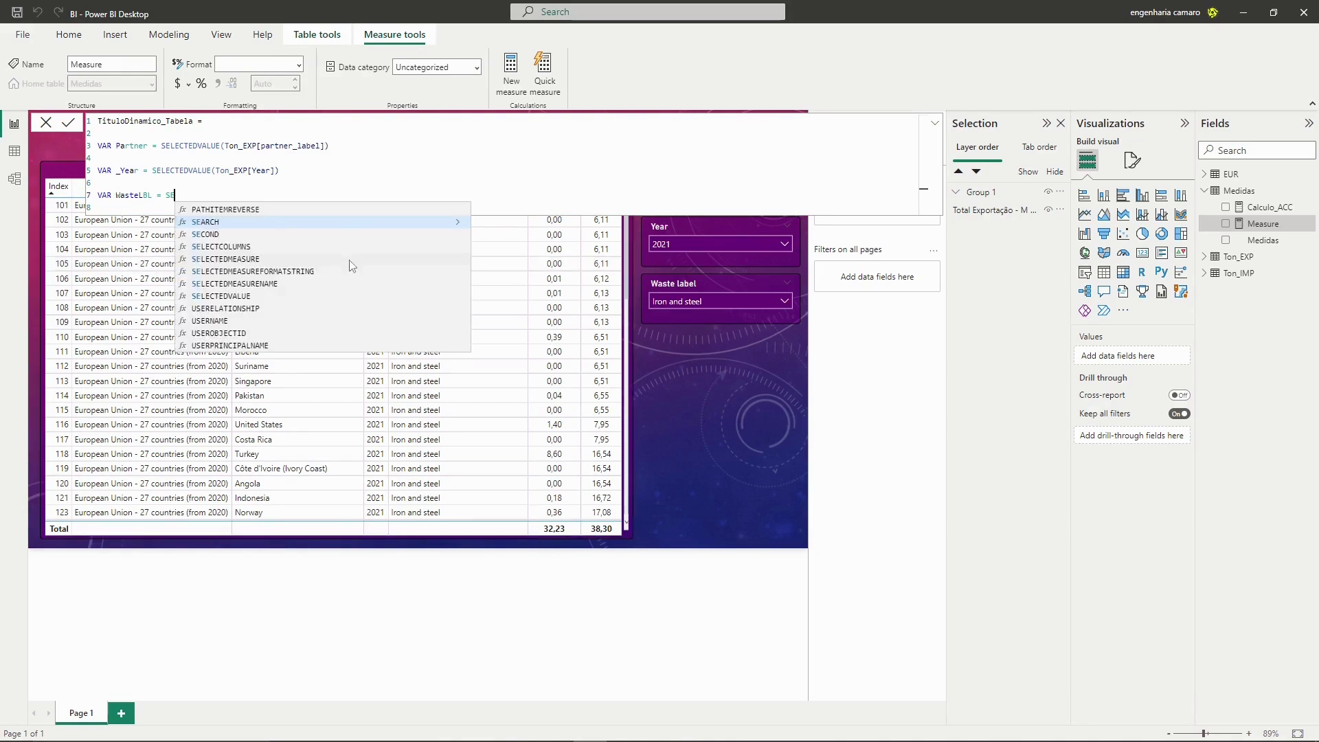
text(LECTEDVA)
key(Tab)
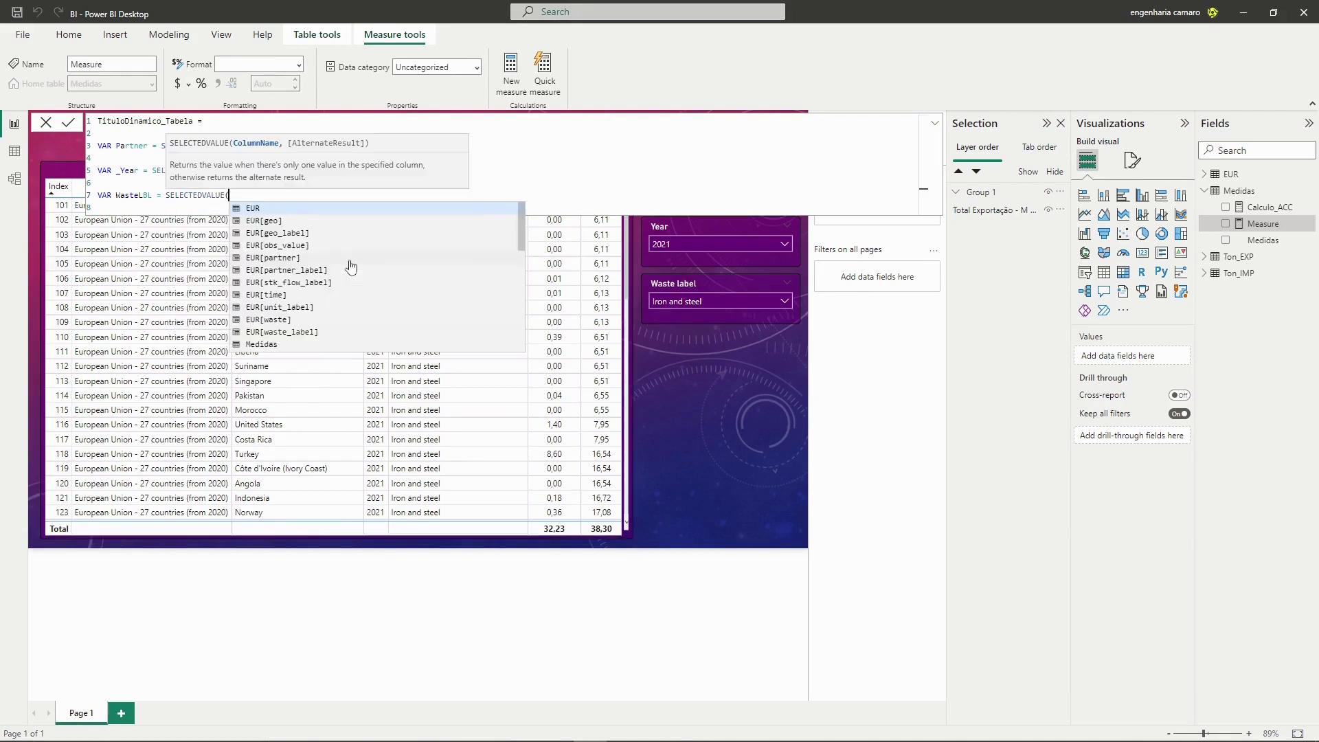
text(w)
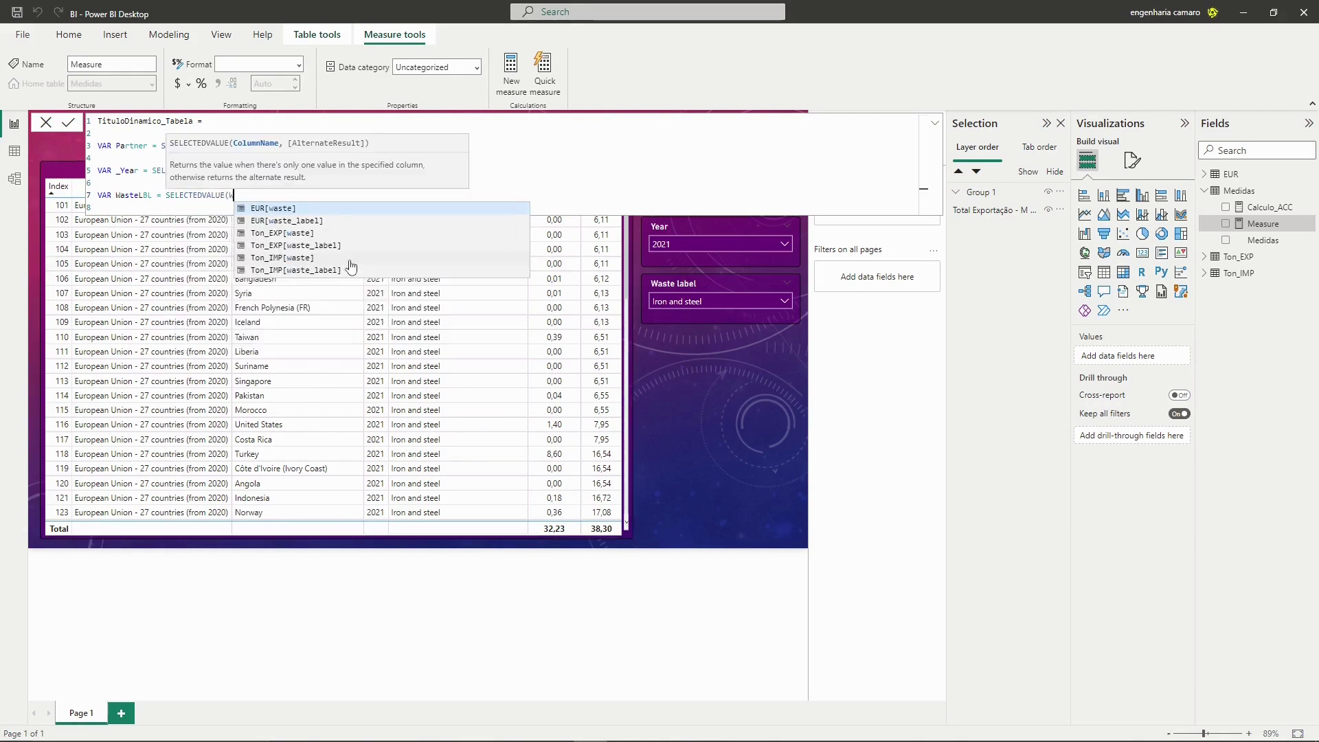
text(aste)
key(Down)
key(Down)
key(Down)
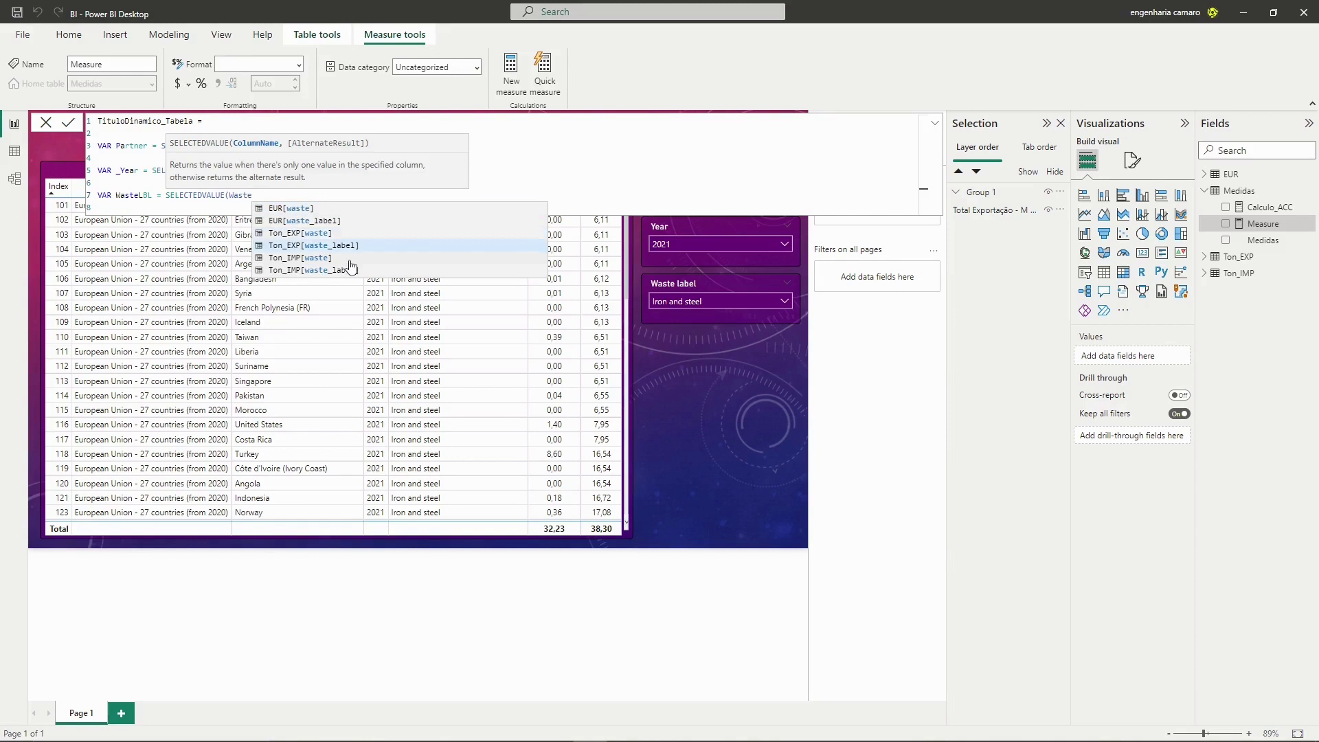
key(Tab)
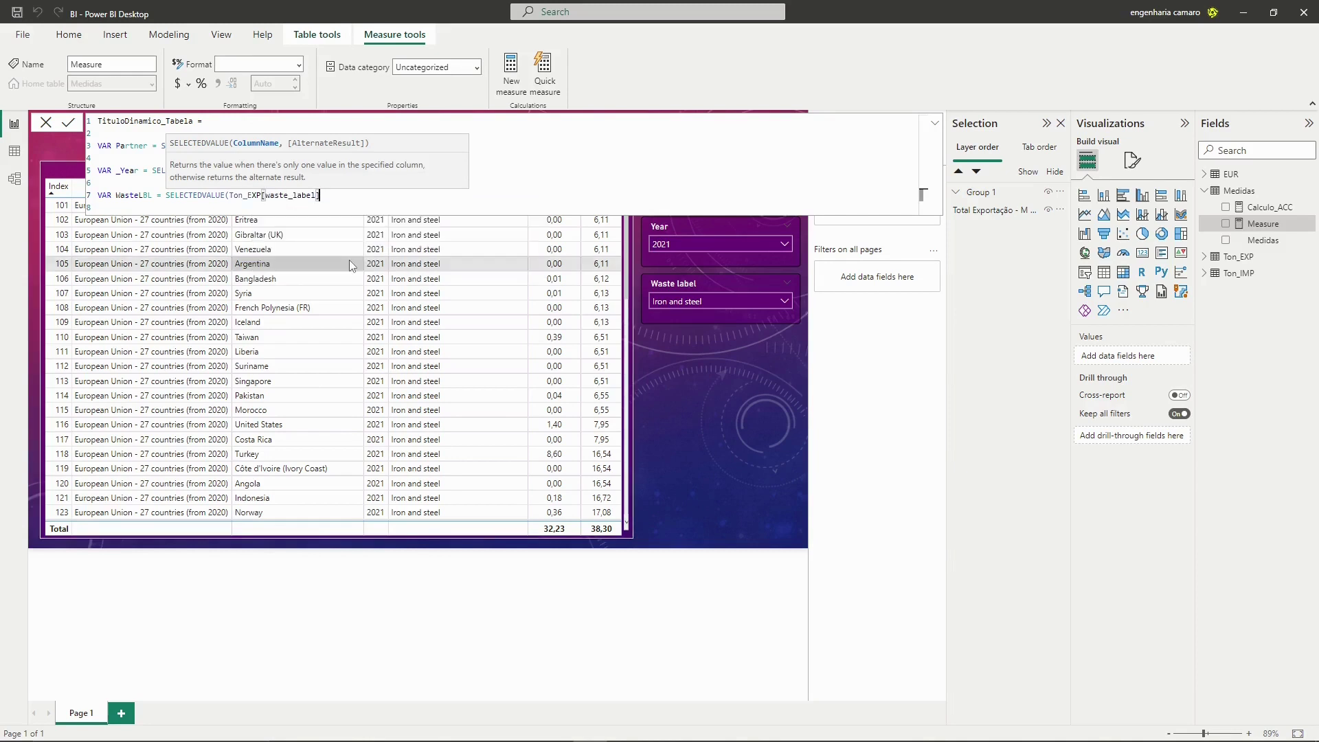
text())
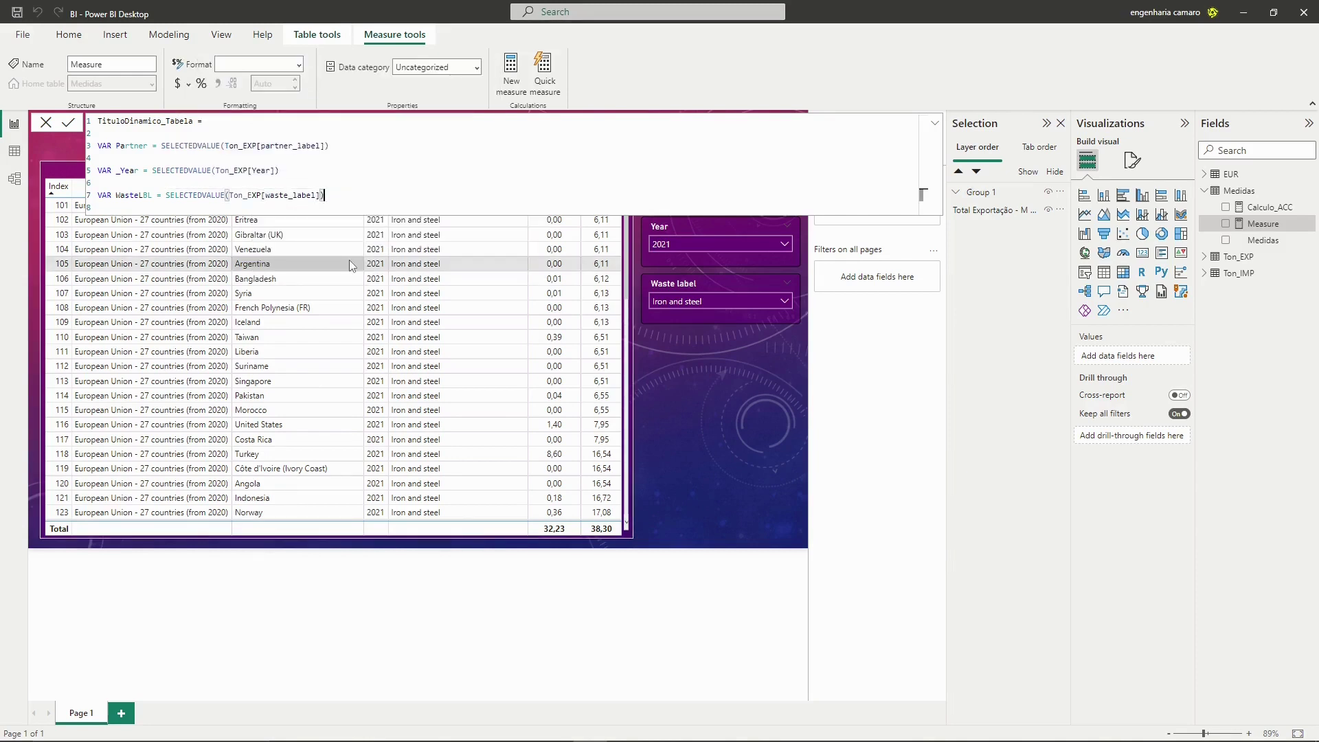
key(Return)
key(Return)
Add a RETURN section to the measure that begins with the text "Total Exportação - M TON - " followed by the & operator
text(RETUR)
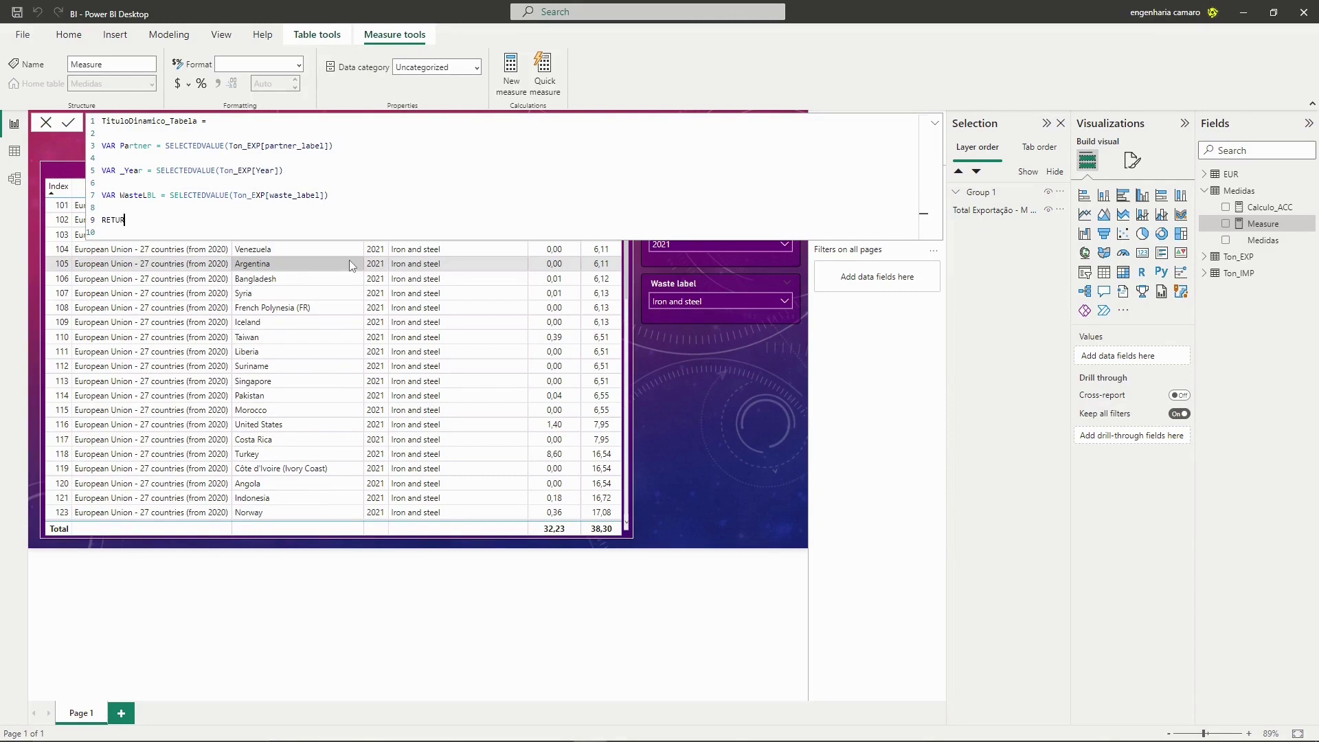
text(N)
key(Return)
key(Return)
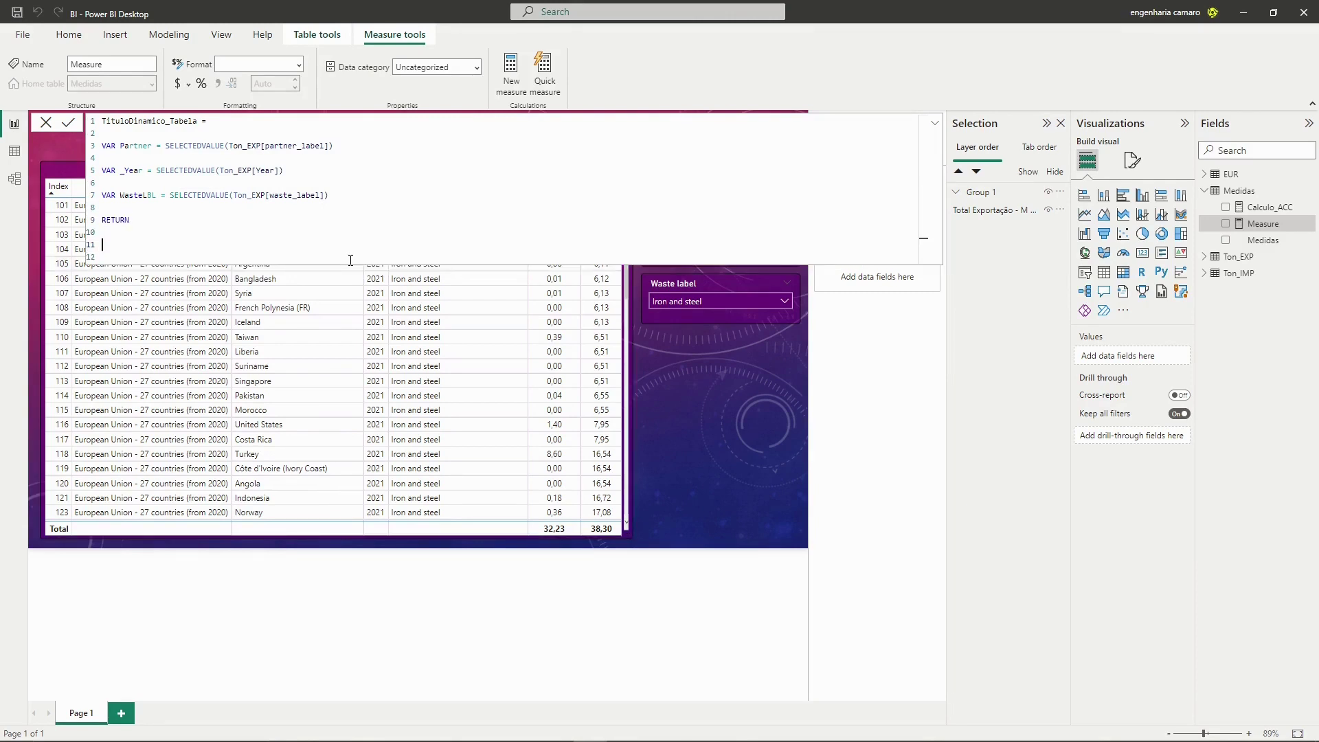
text(T)
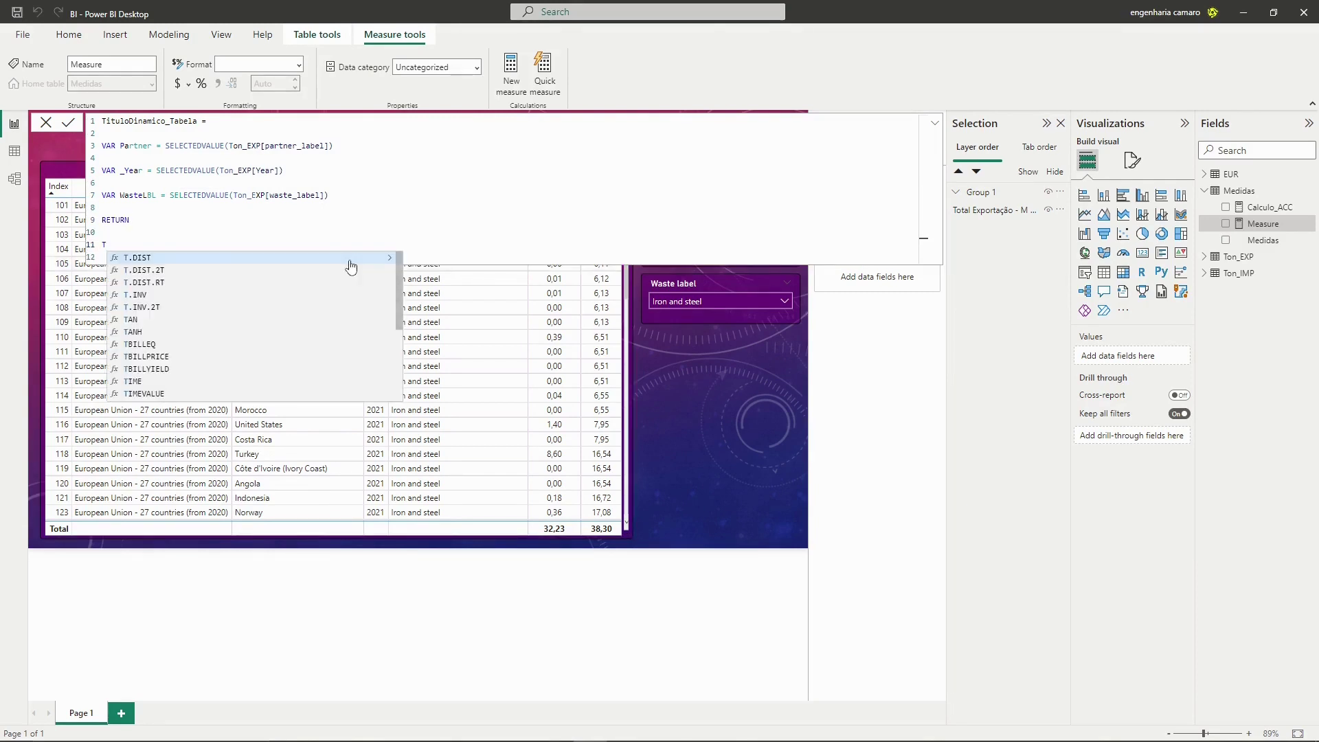
text(ota)
key(BackSpace)
key(BackSpace)
key(BackSpace)
key(BackSpace)
text("Tota)
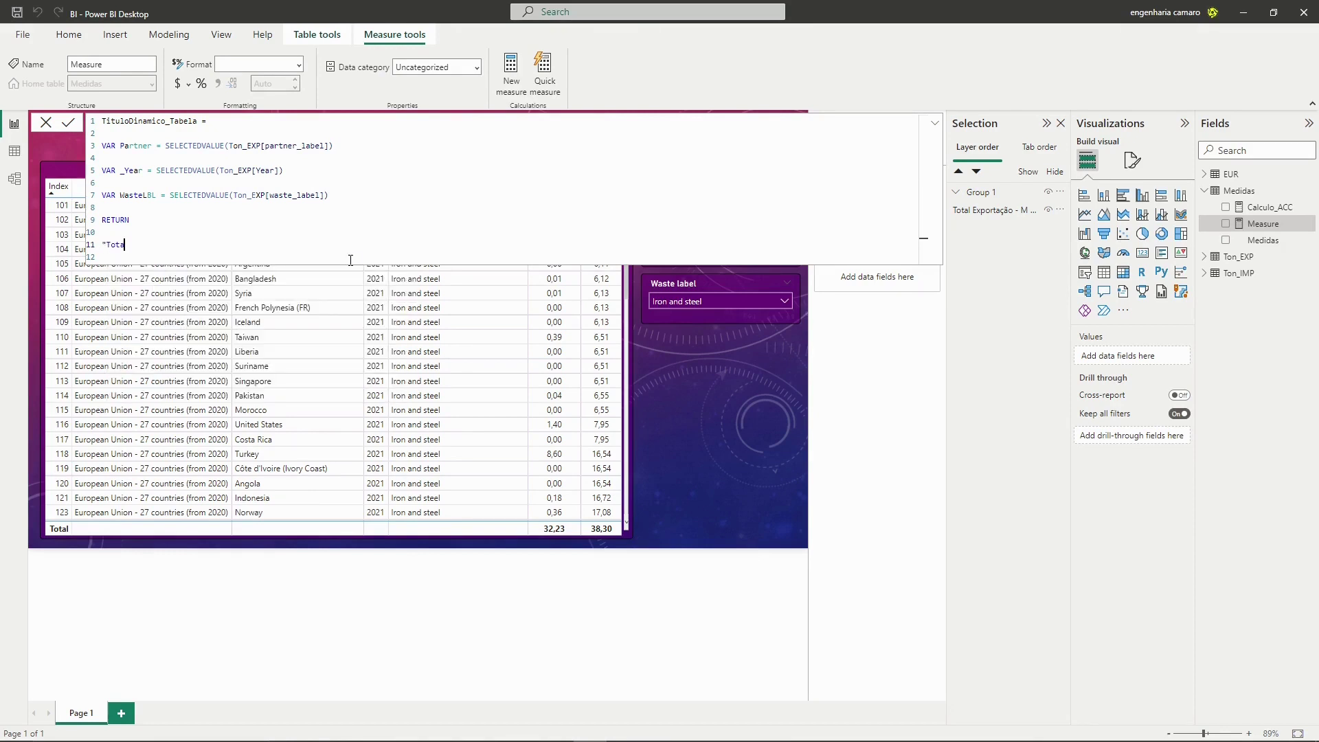
text(l Exportação - M)
text( TON")
text( &)
text( - "&)
Append the variables Partner, _Year and WasteLBL to the returned text, separated by " - ", then commit the measure and collapse its formula
key(End)
text(Pa)
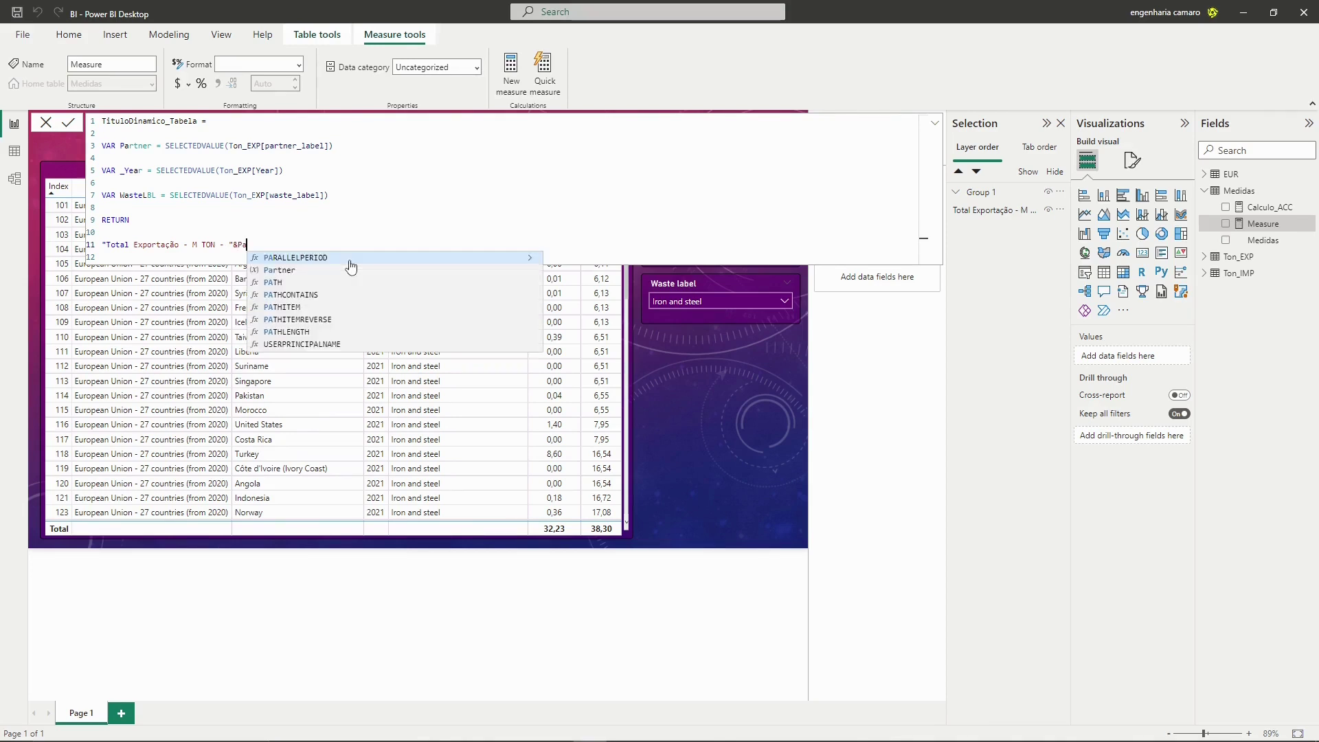
text(rtner)
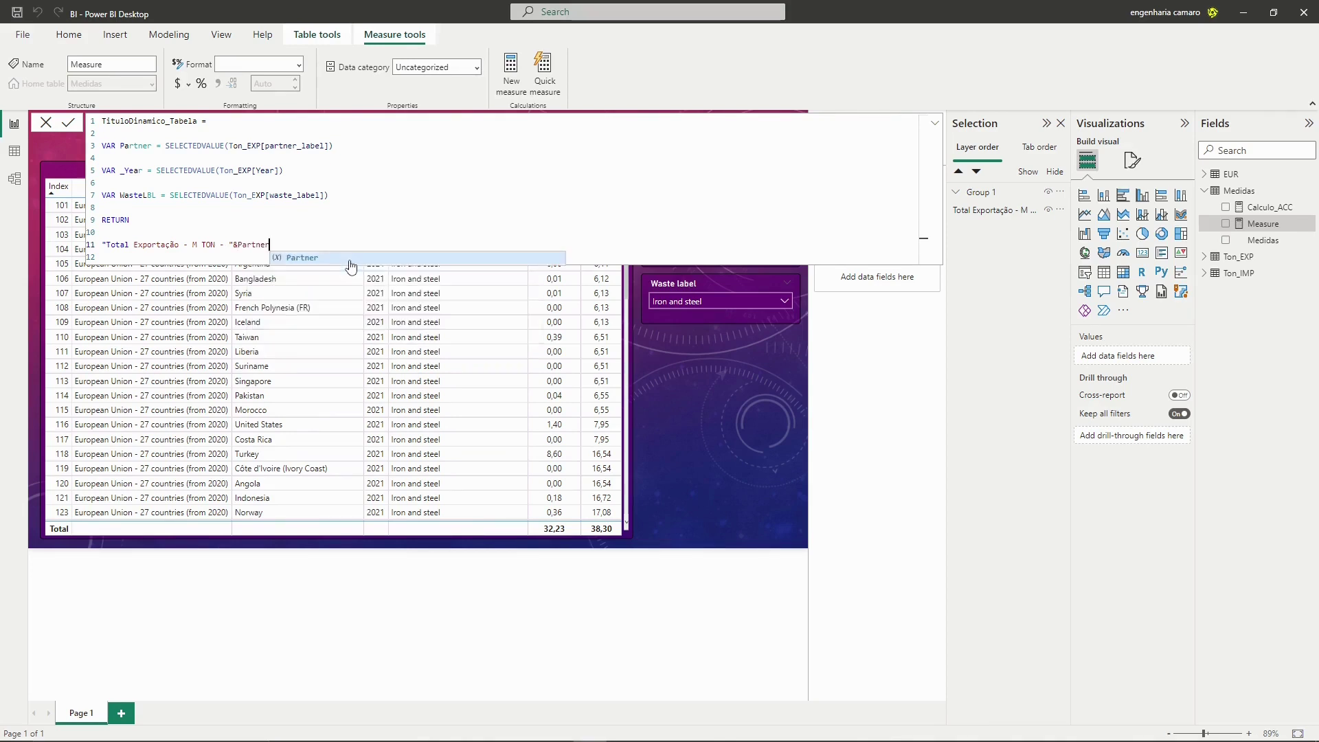
text(&)
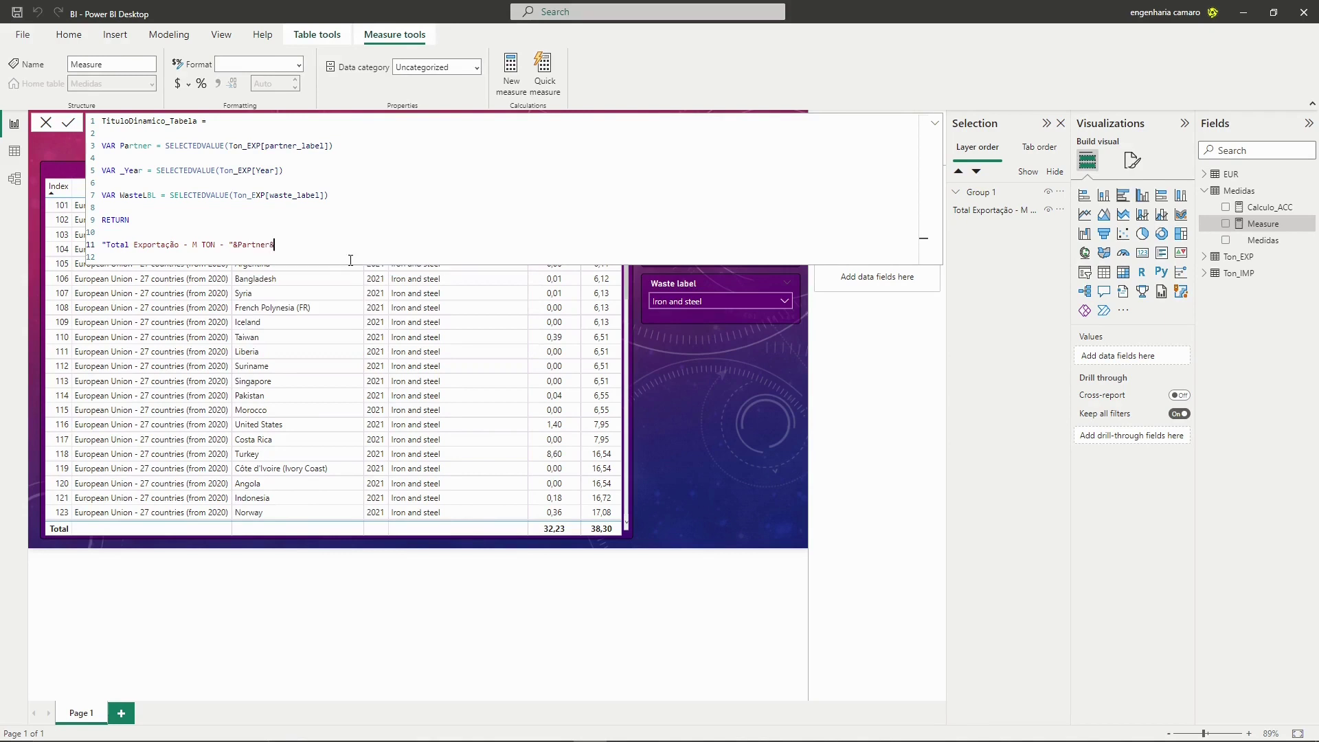
text(" - "&_)
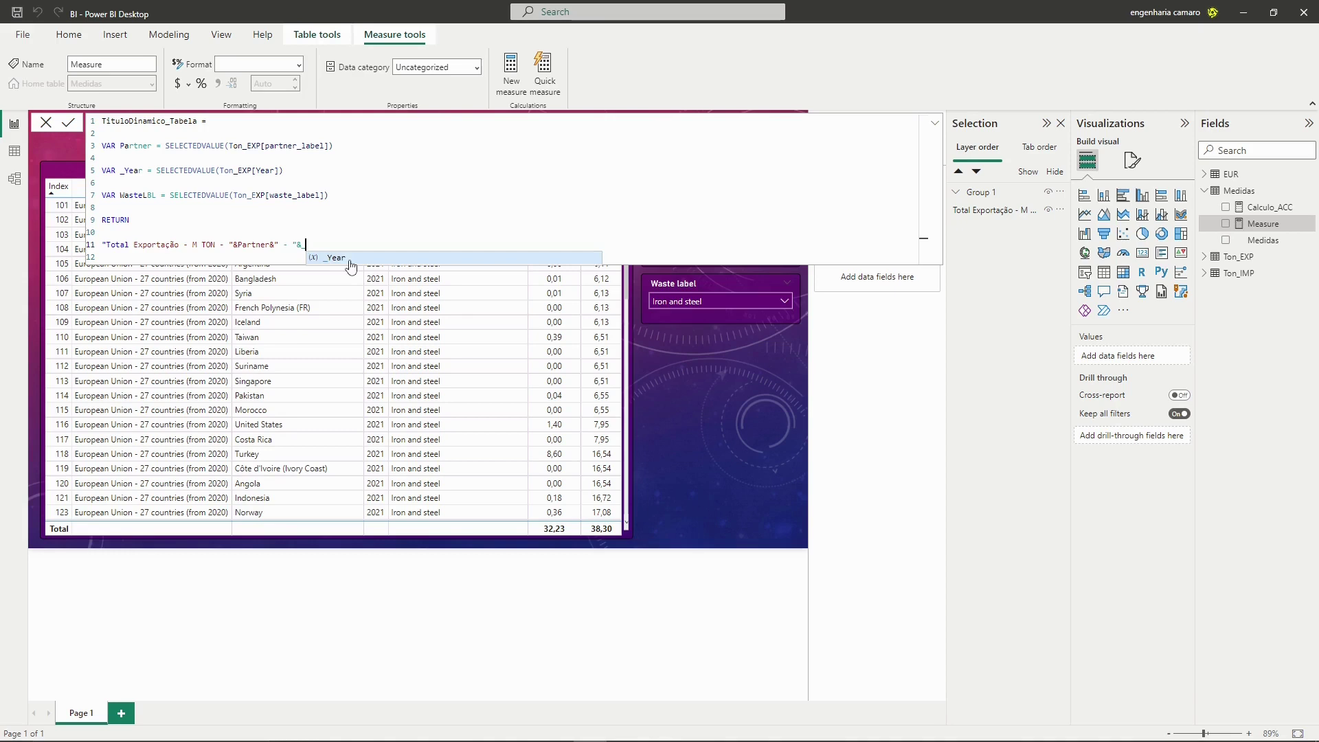
text(Year&)
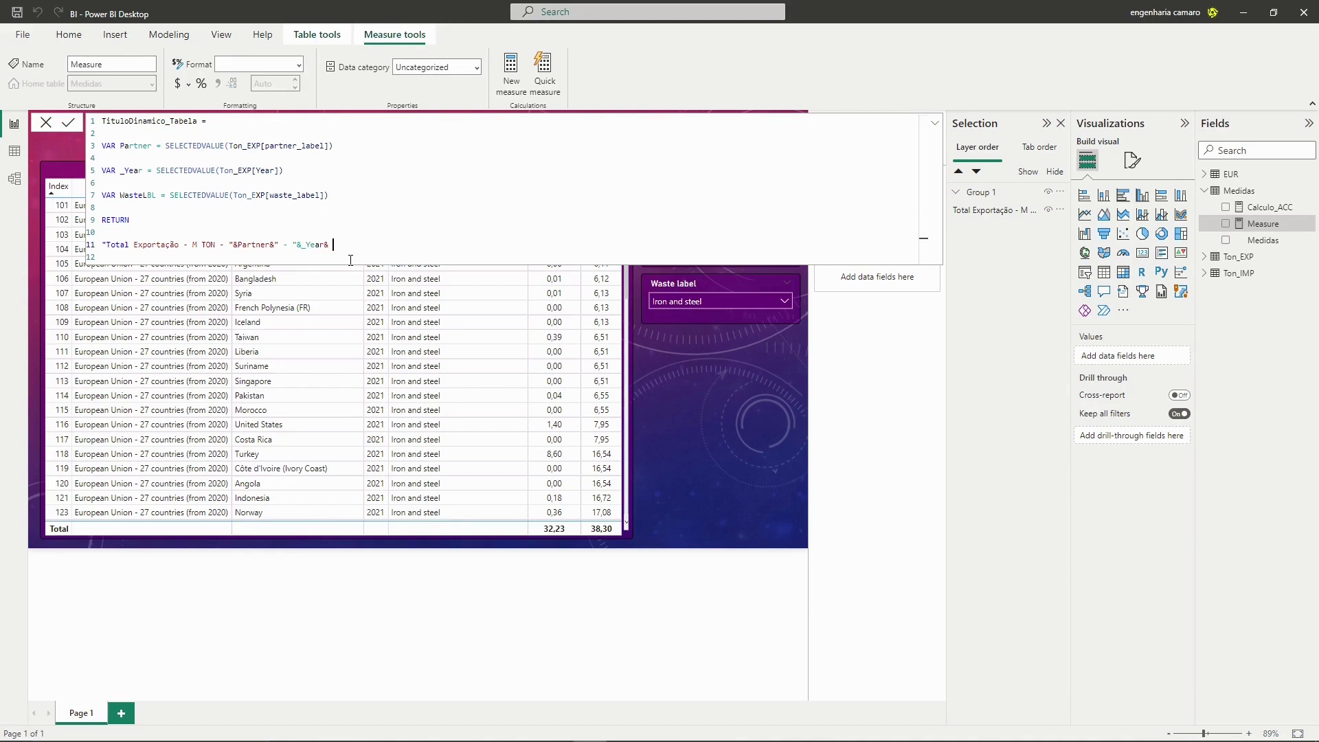
text(  - "&WasteLBL)
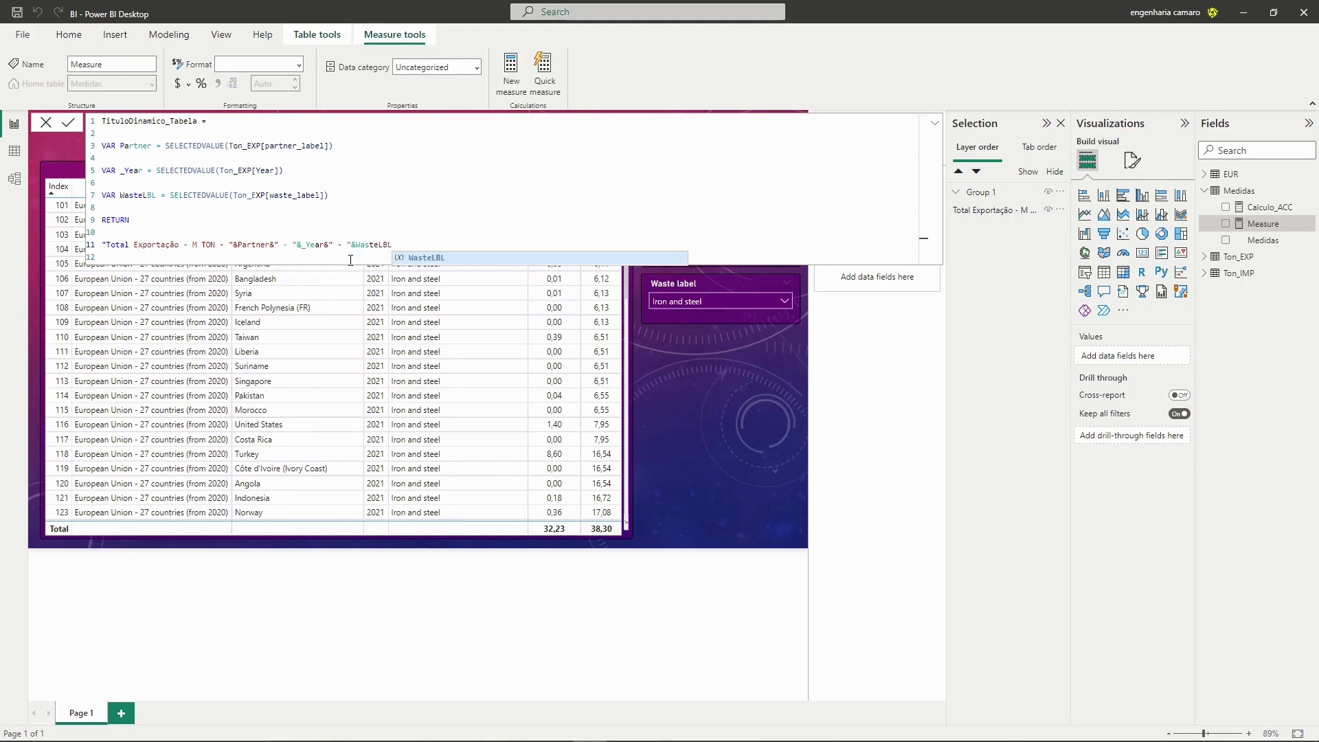
click(650, 408)
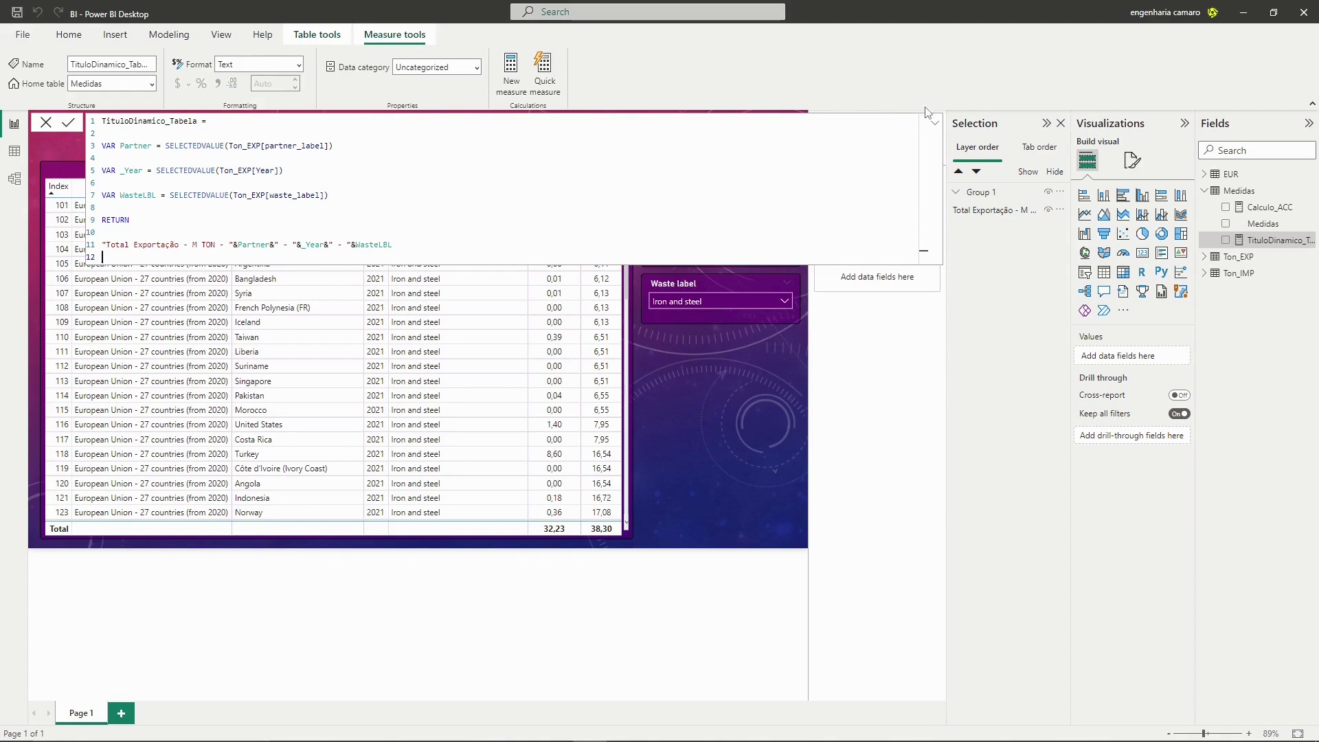
click(936, 124)
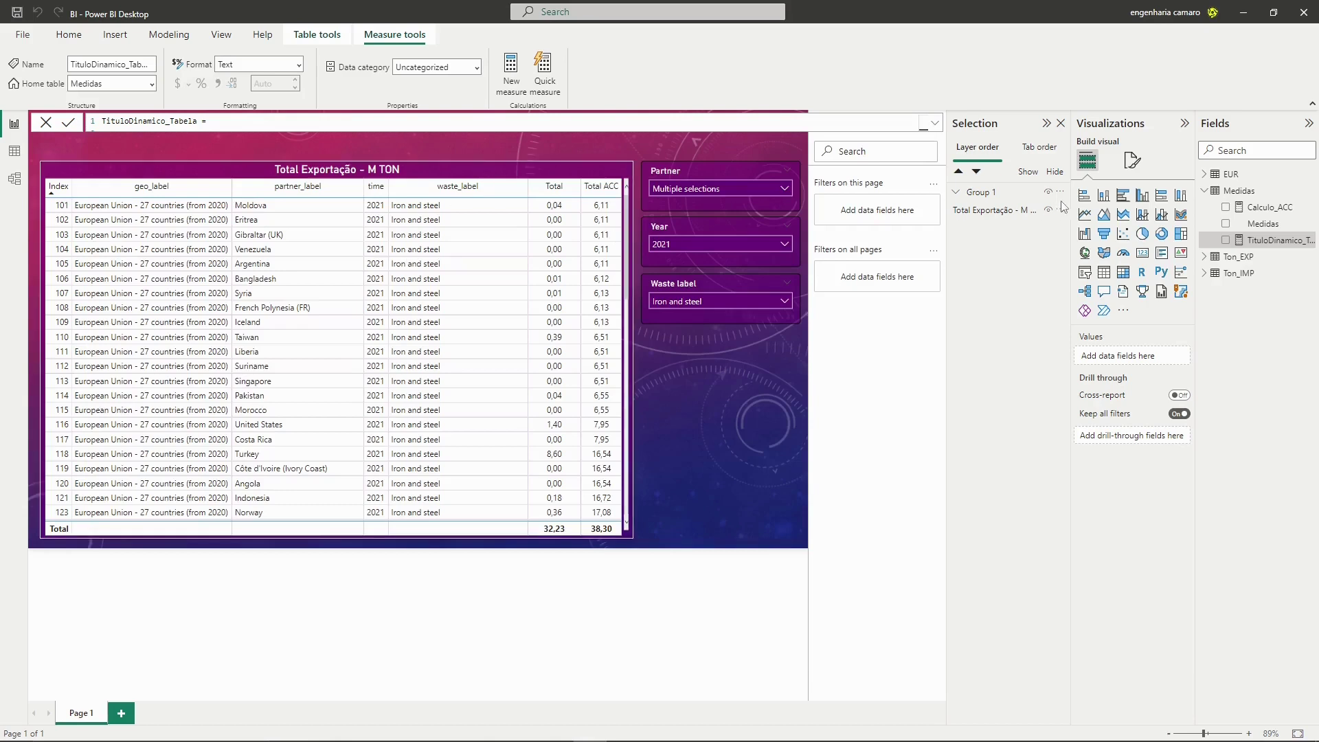
Base the export table's title text on the field value of the measure TituloDinamico_Tabela from the Medidas table
click(1132, 163)
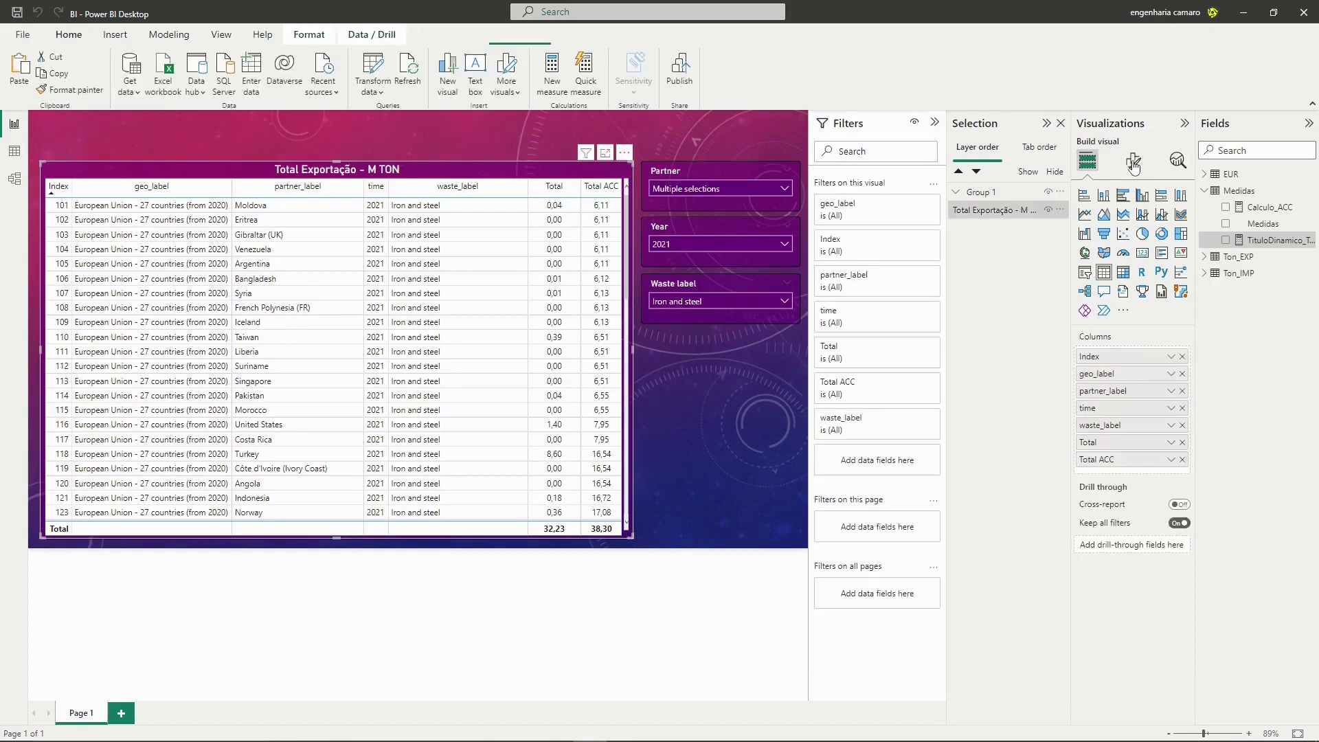
click(1148, 178)
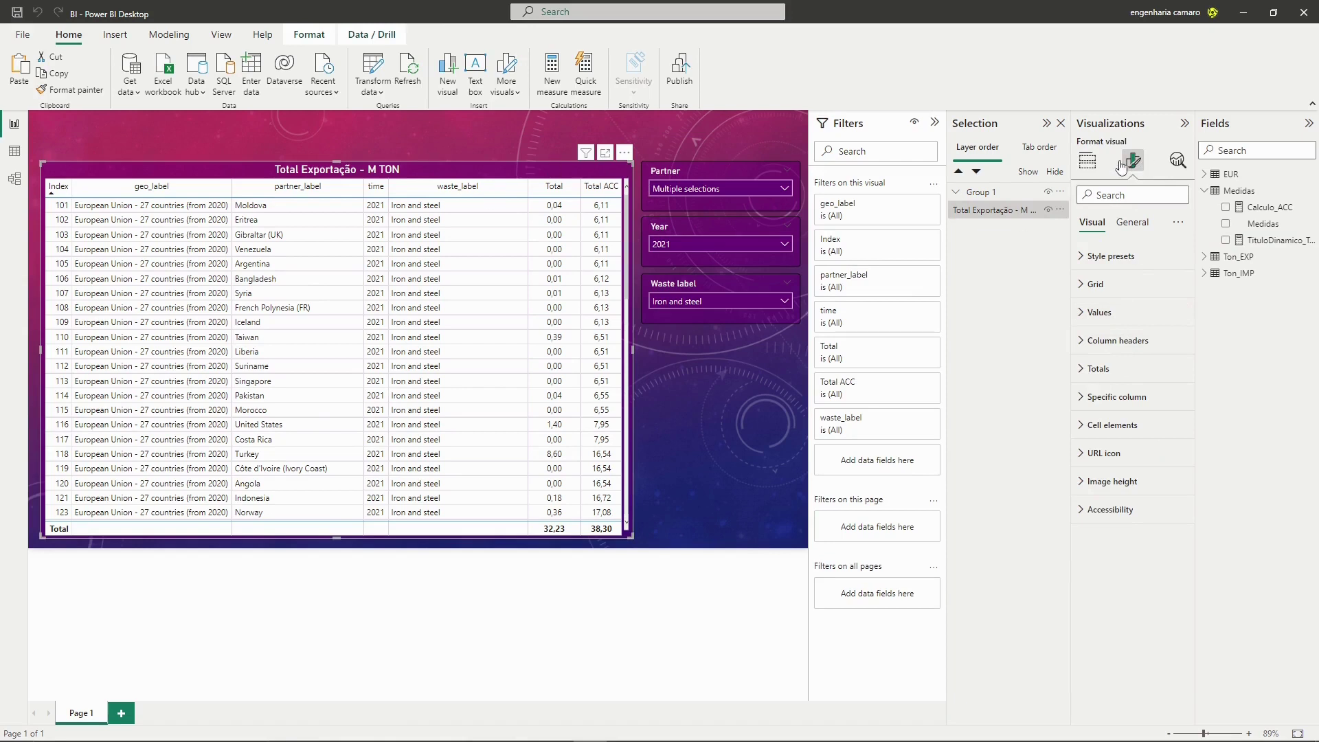
click(1132, 222)
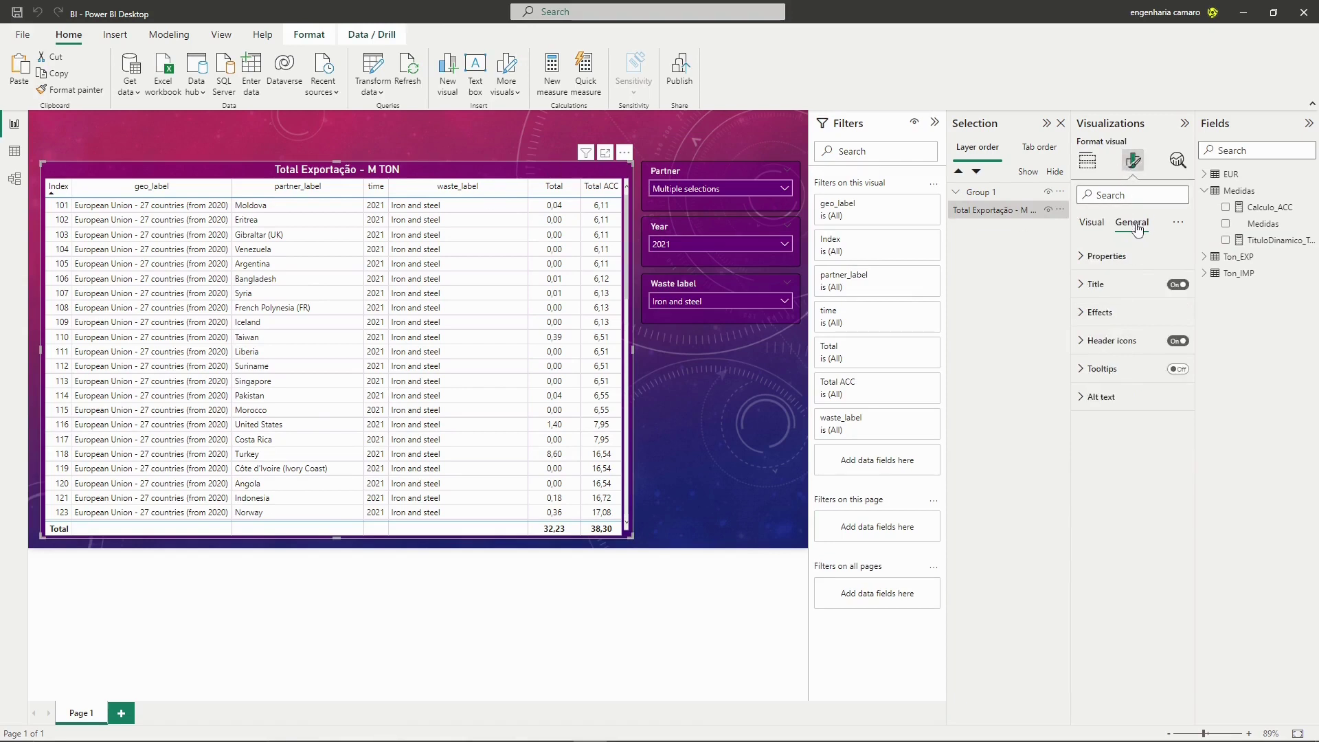
click(1112, 287)
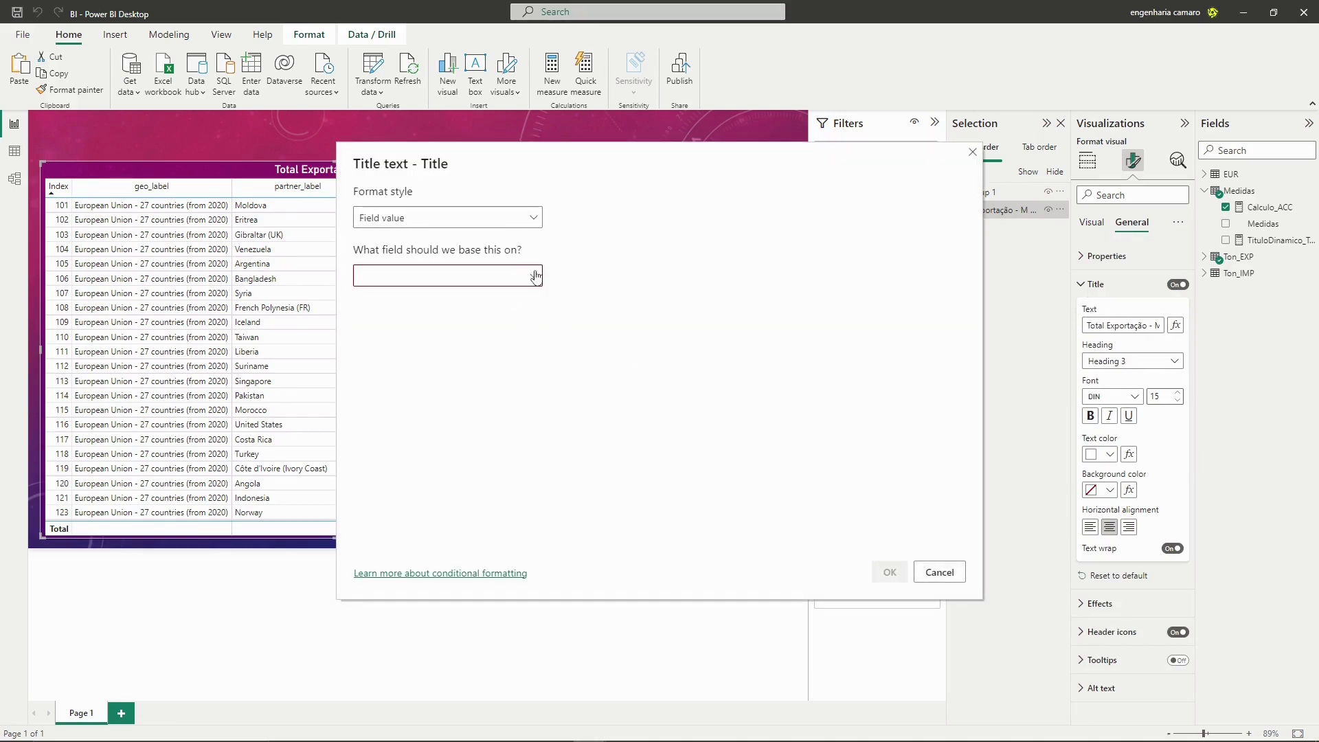
click(532, 275)
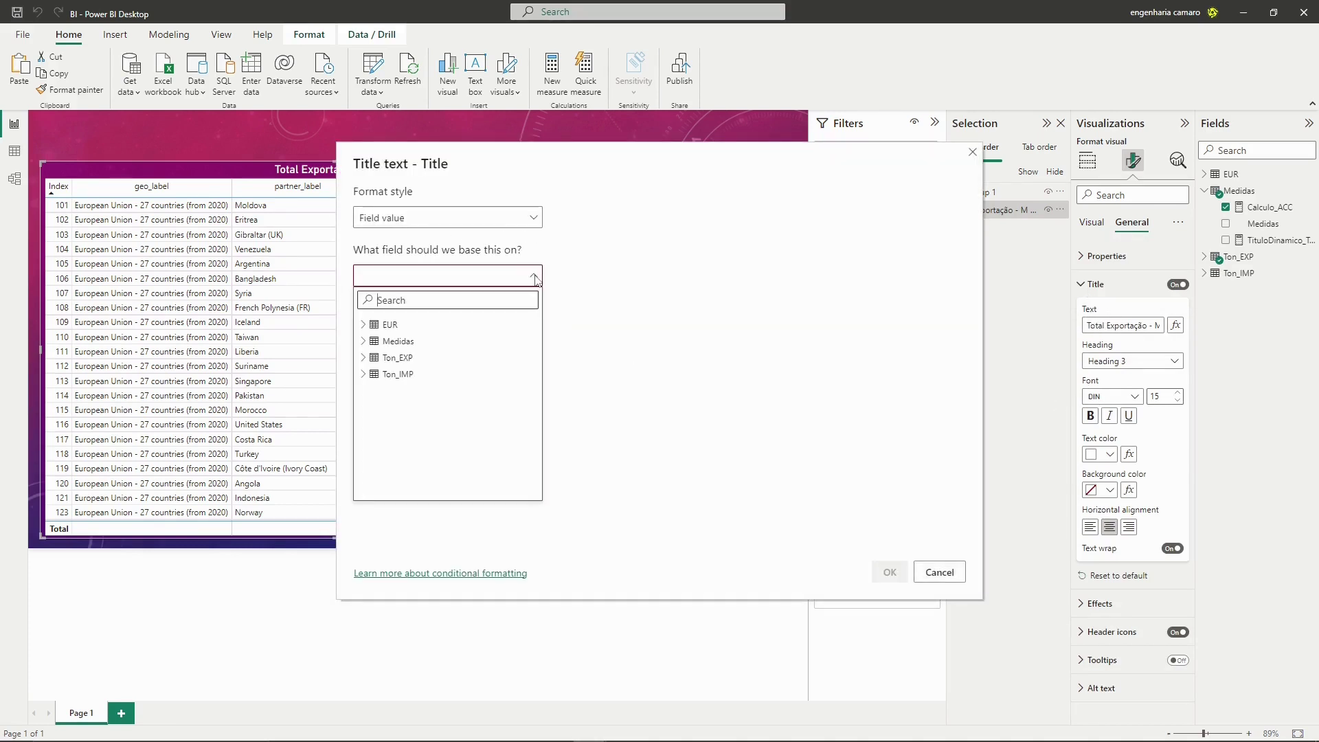
click(363, 342)
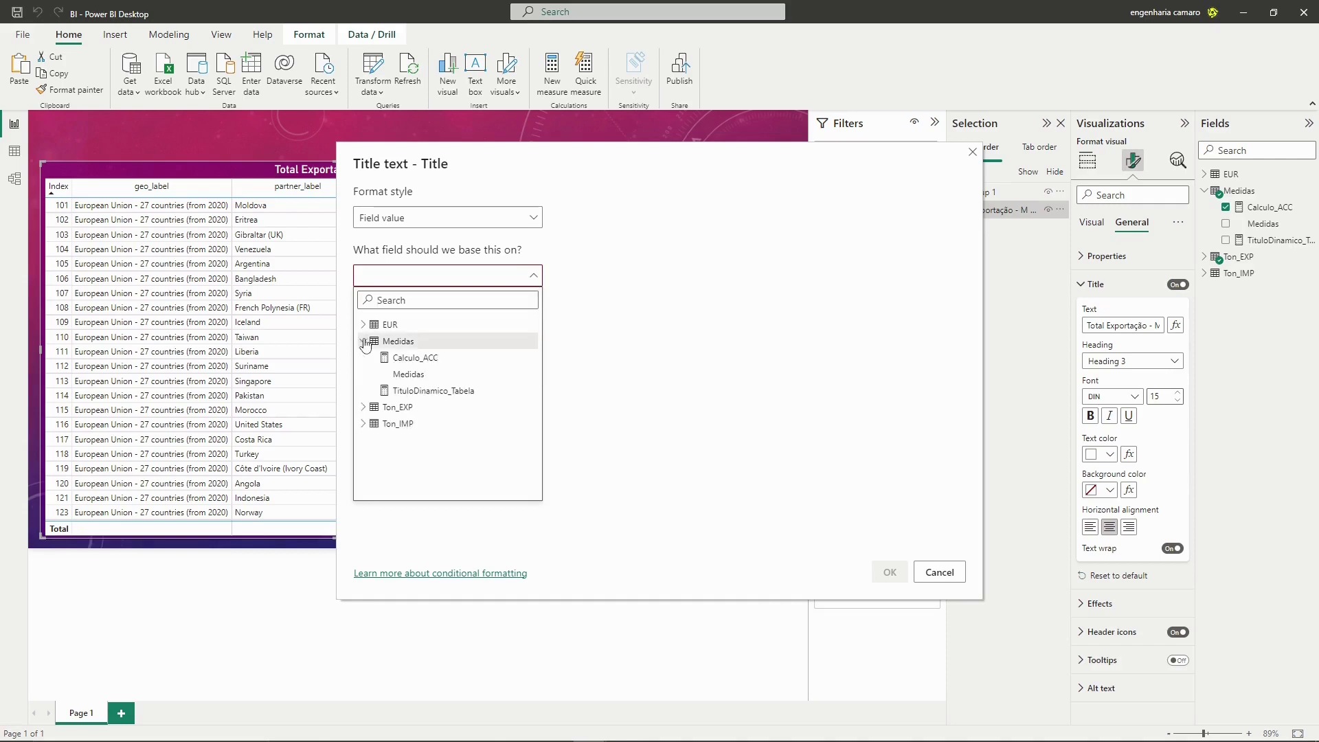
click(420, 390)
click(886, 572)
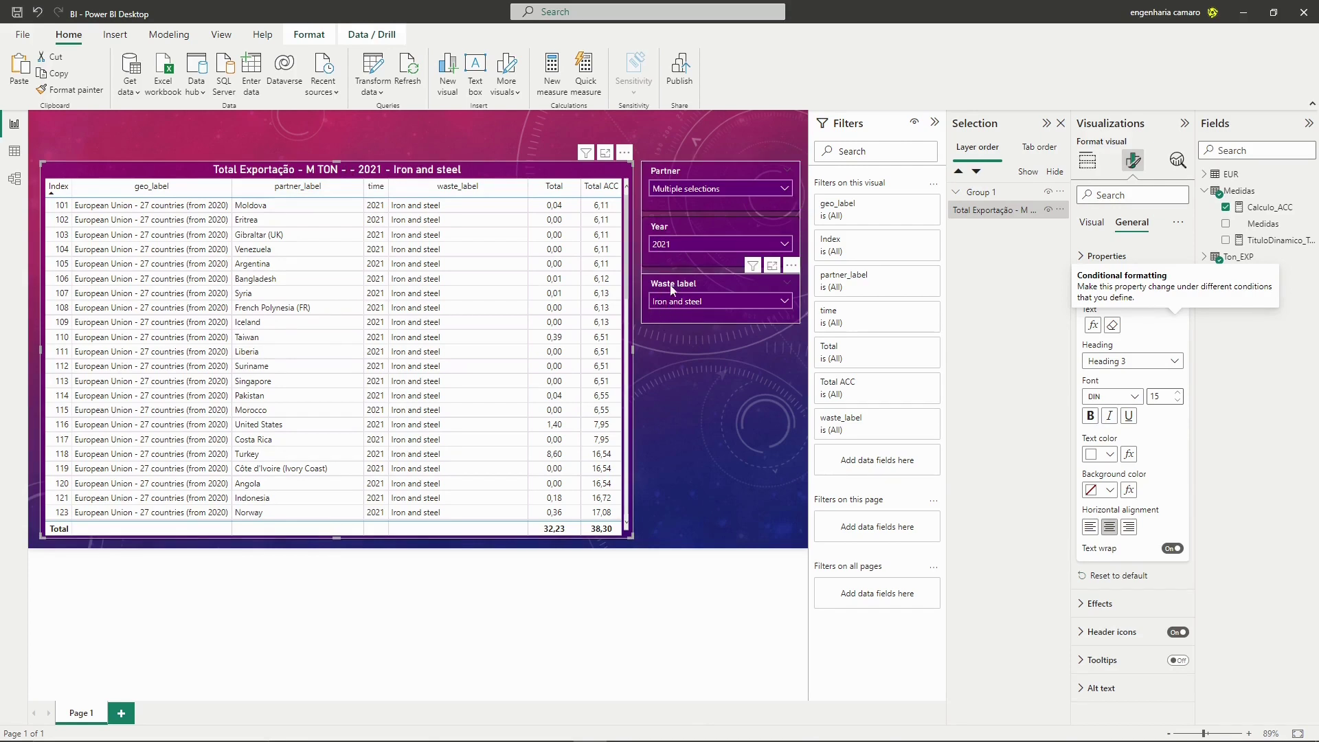
Filter the report to Precious metals in the Waste label slicer and 2023 in the Year slicer
click(672, 304)
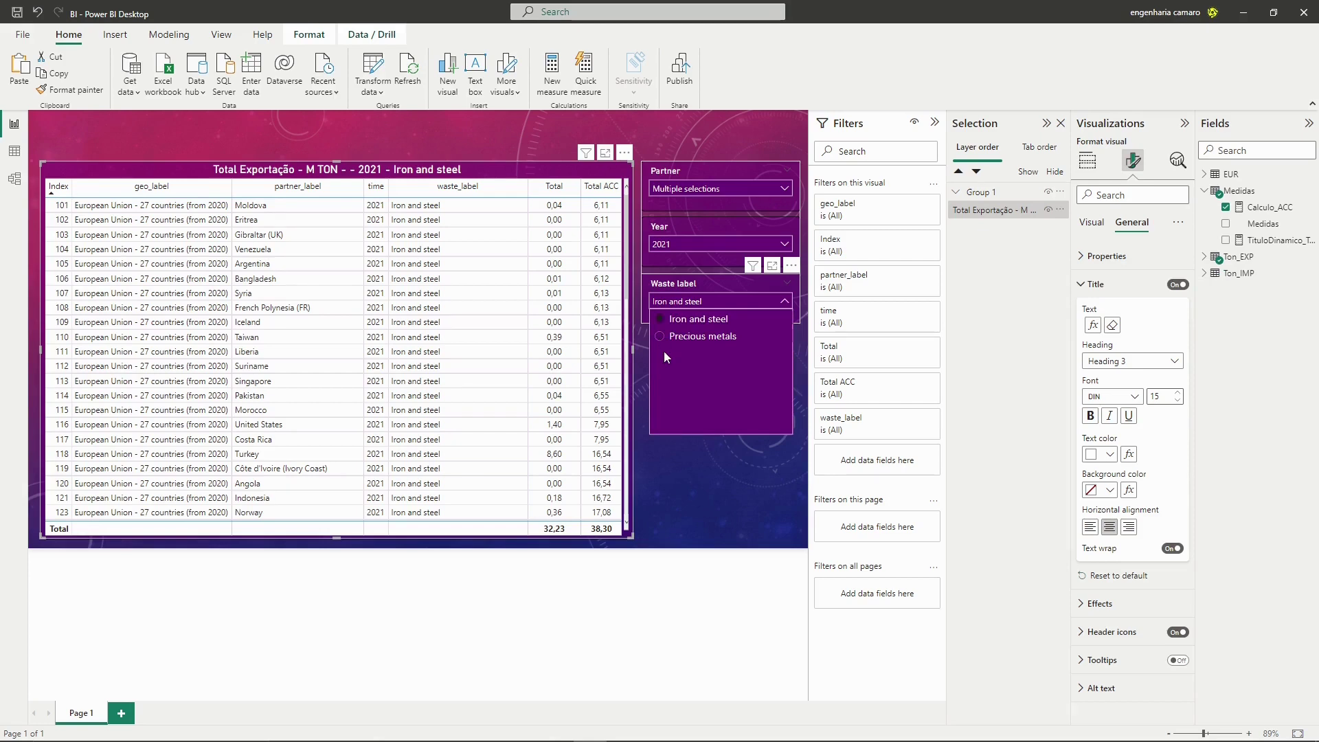
click(680, 336)
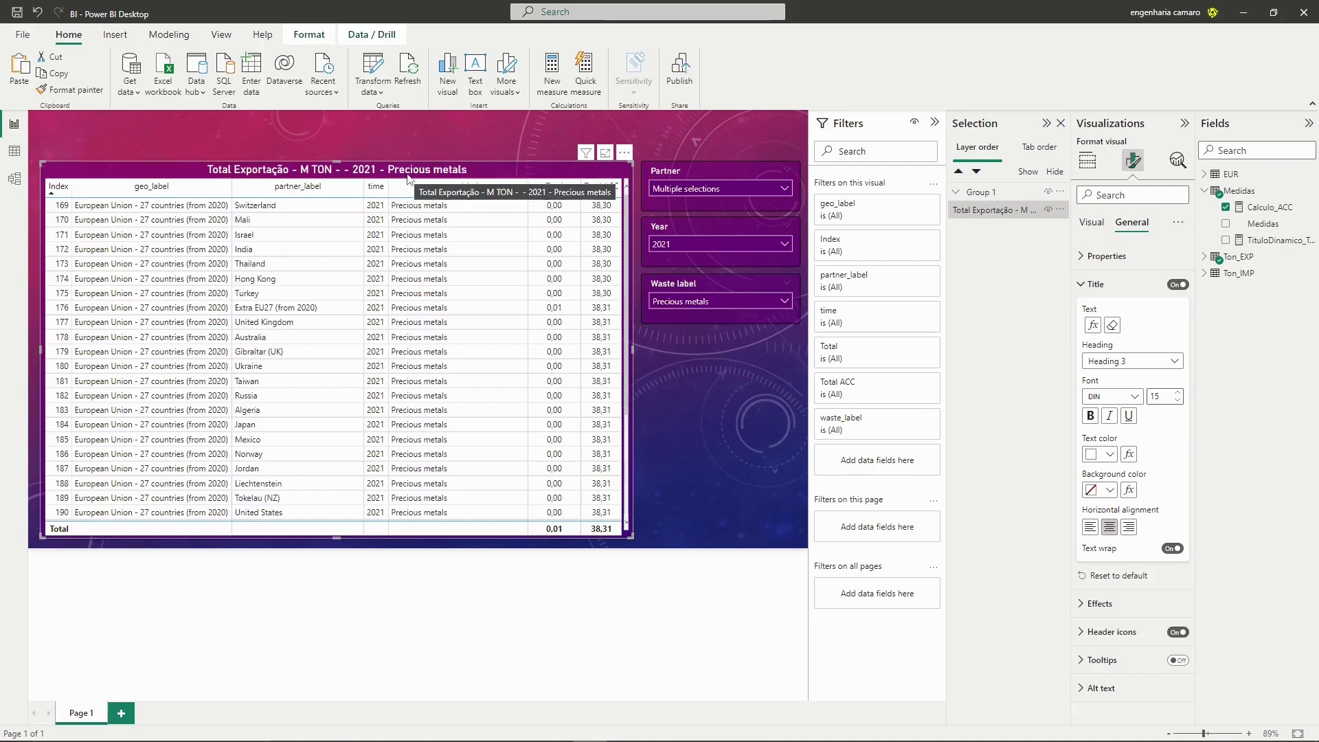
click(682, 245)
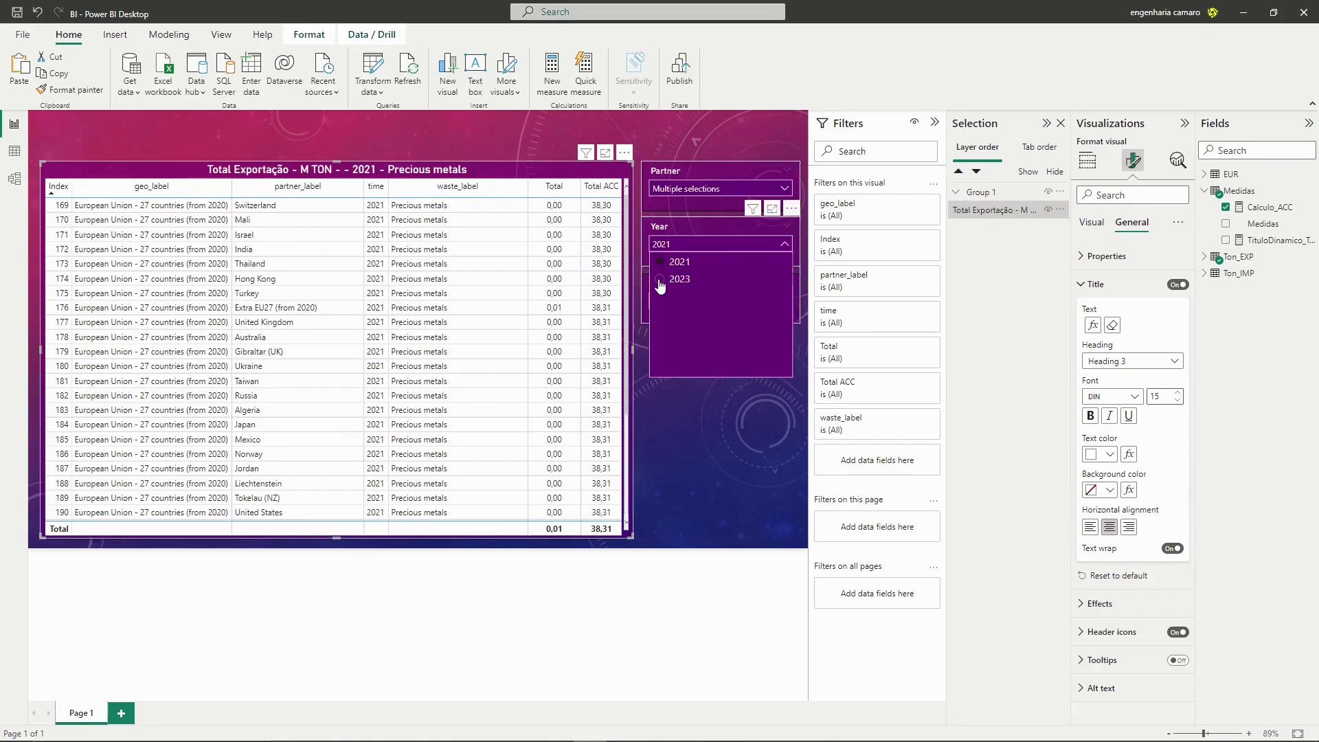
click(660, 282)
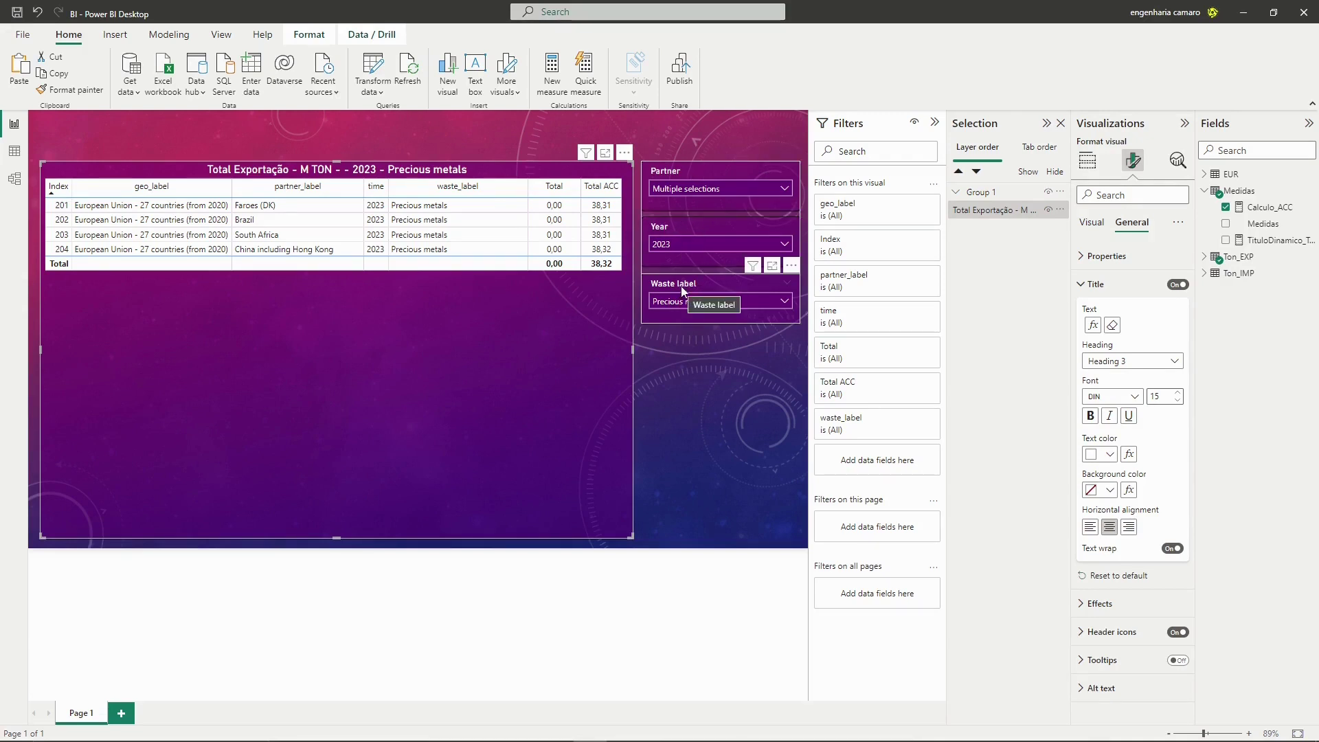
Look at the TituloDinamico_Tabela measure and the selections in the Partner slicer
click(1264, 208)
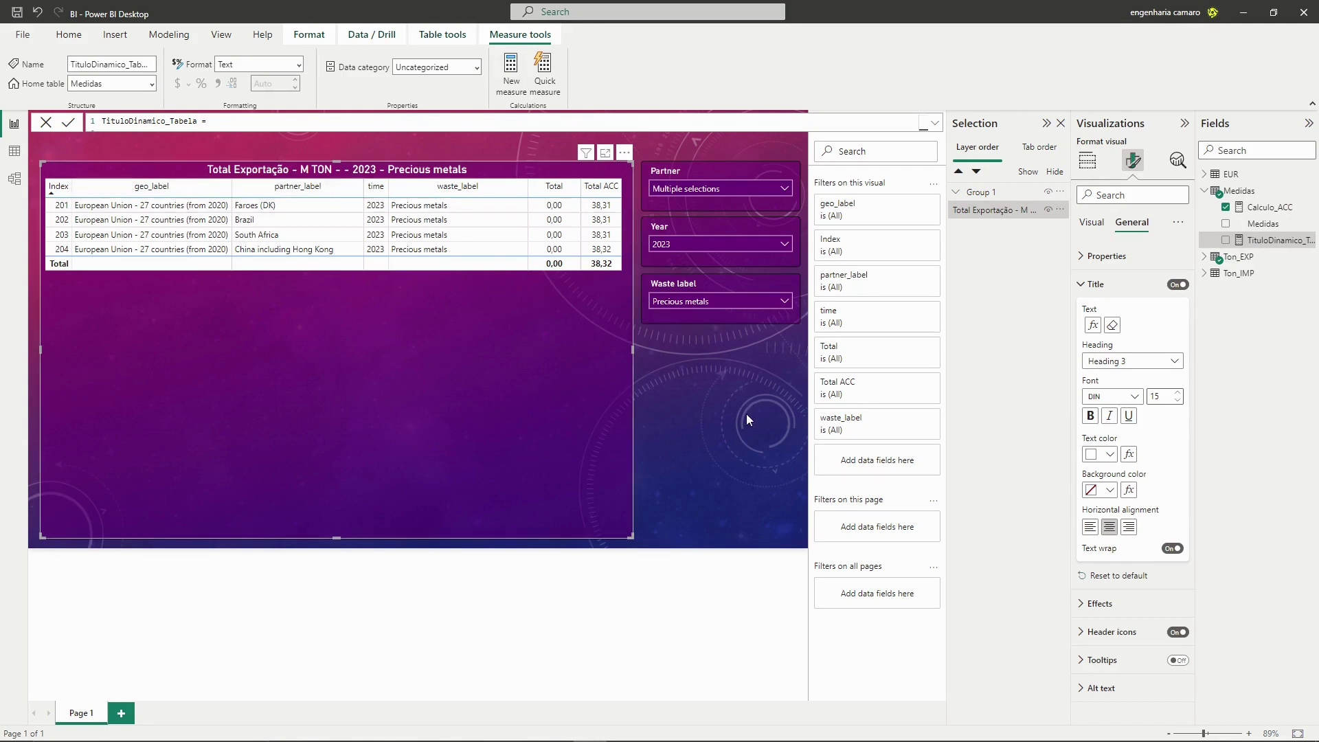
click(740, 187)
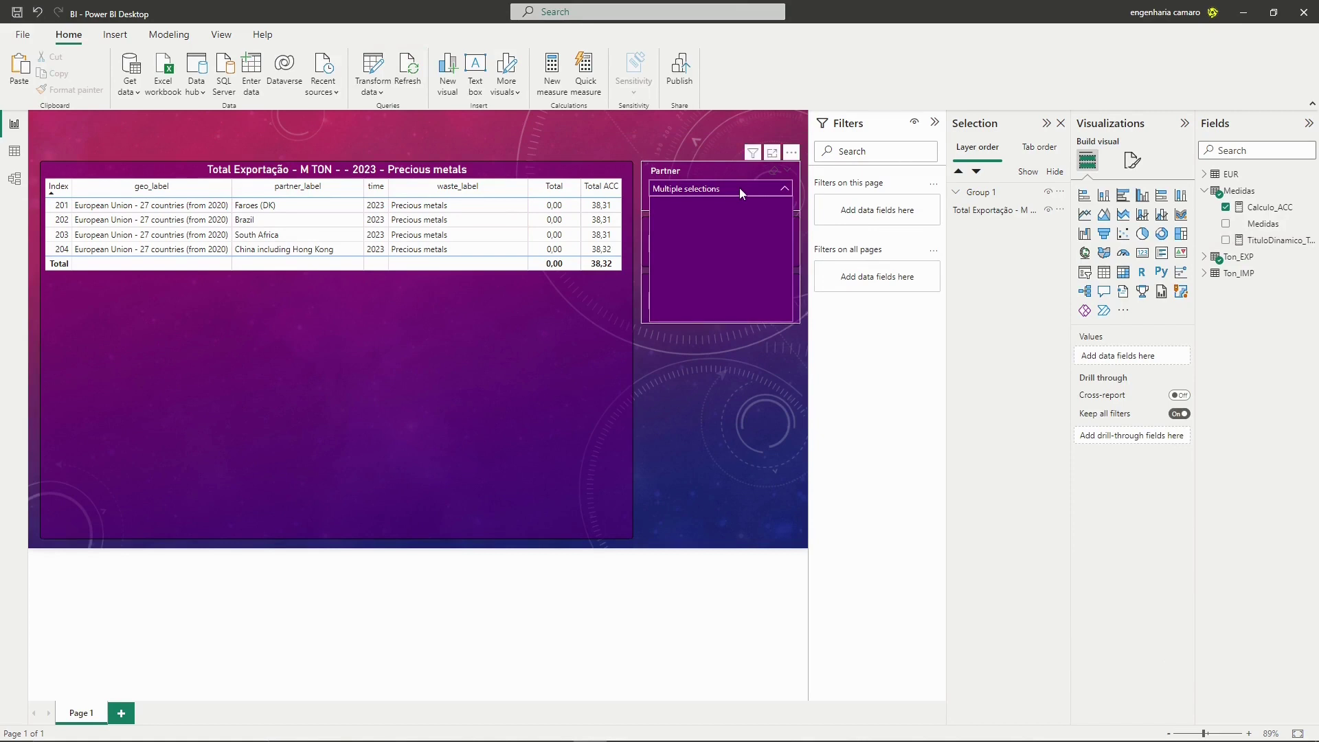
click(739, 188)
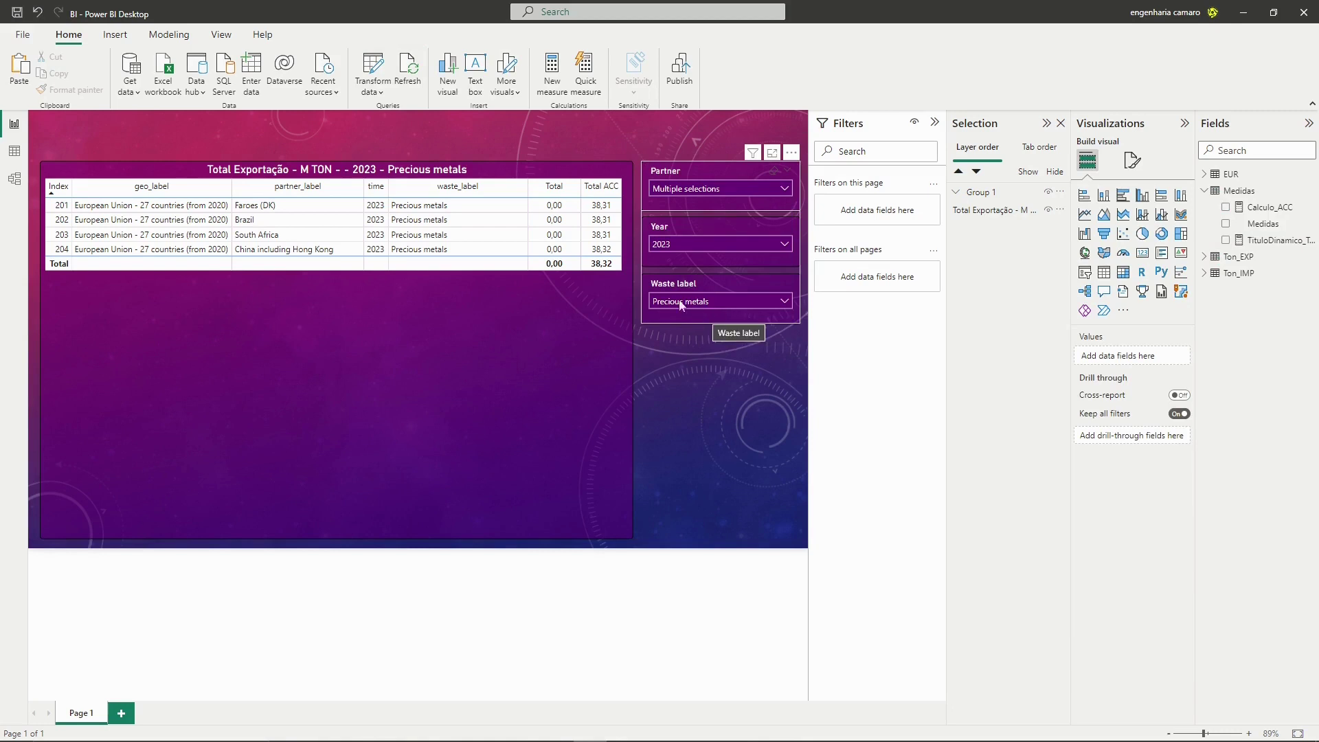
Examine the Waste label slicer's list of options and its slicer and general format settings
click(740, 283)
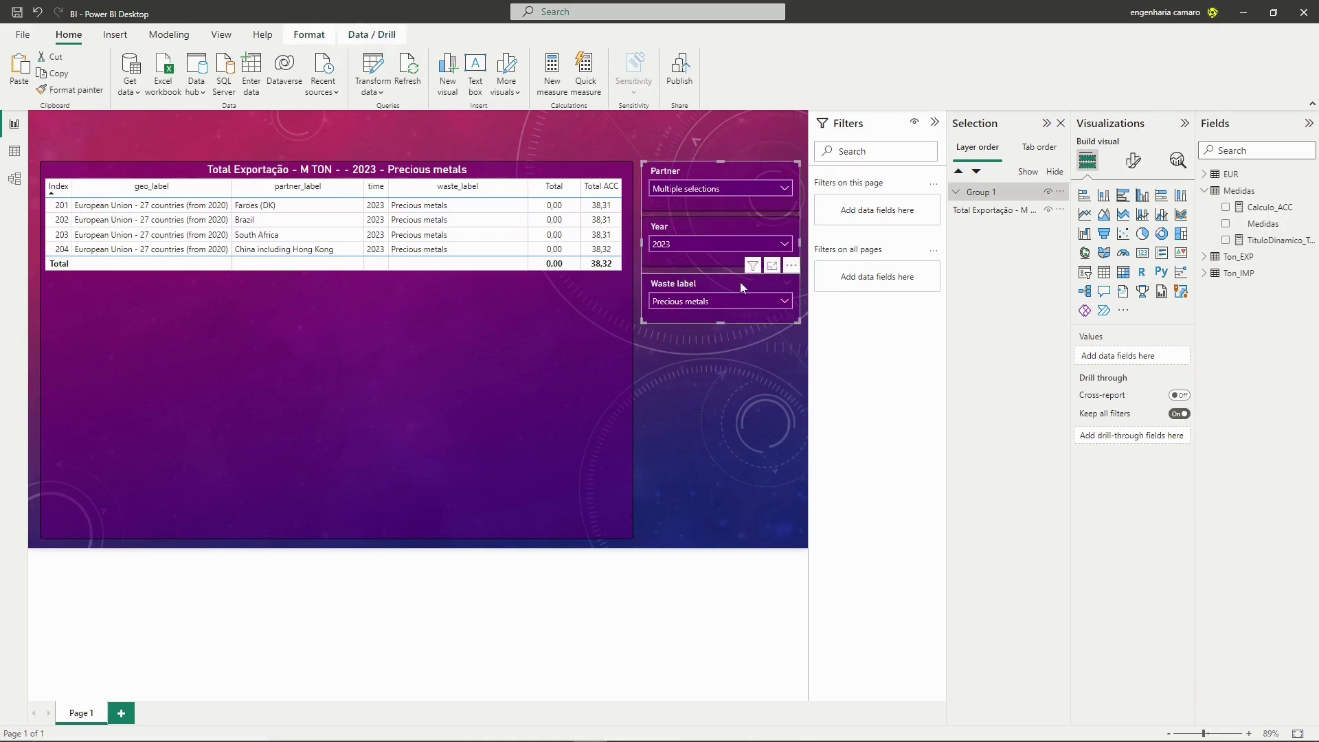
click(740, 282)
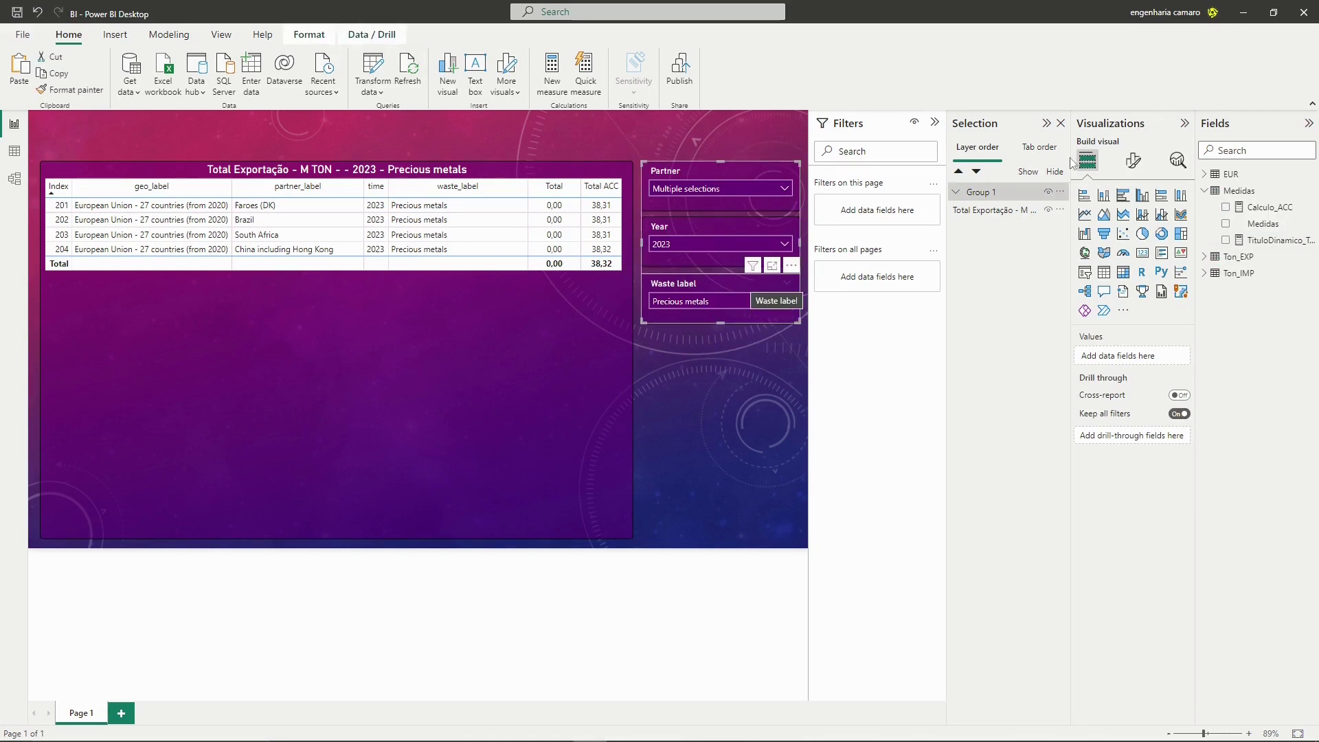
click(1133, 163)
click(1113, 256)
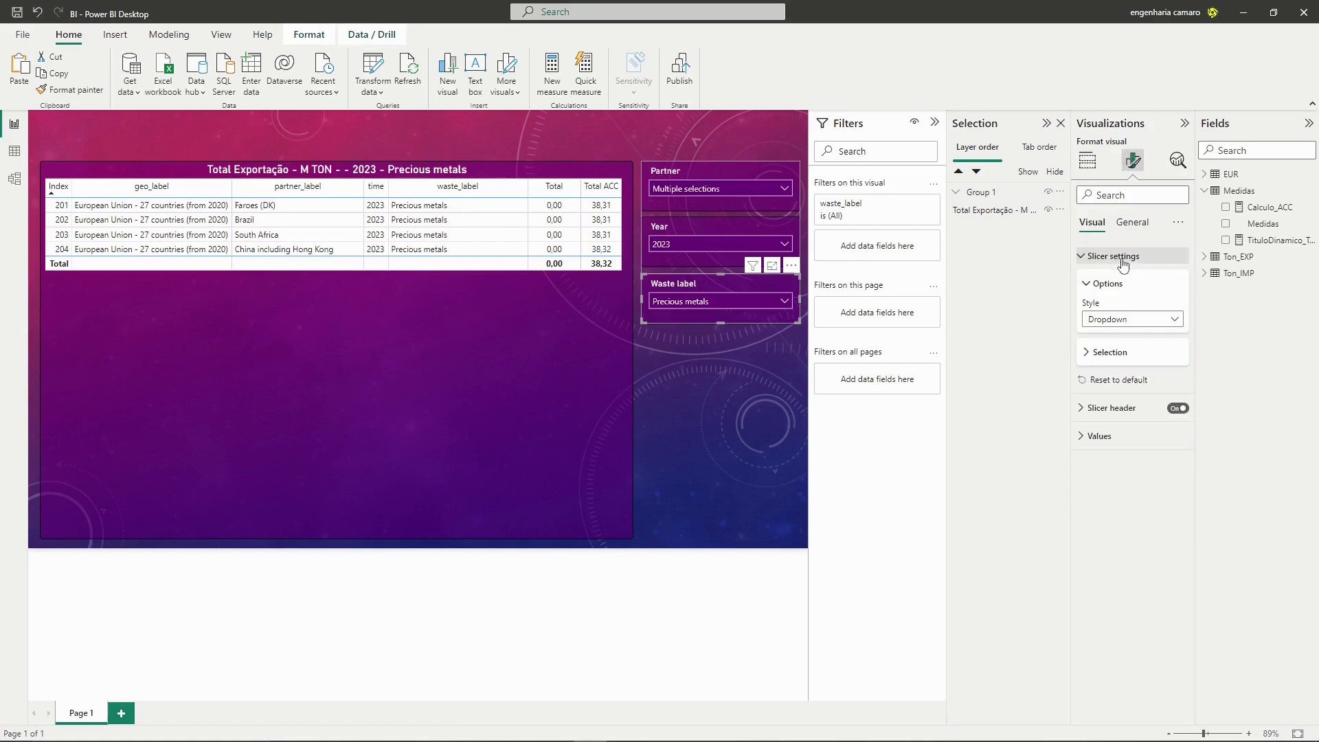
click(1118, 256)
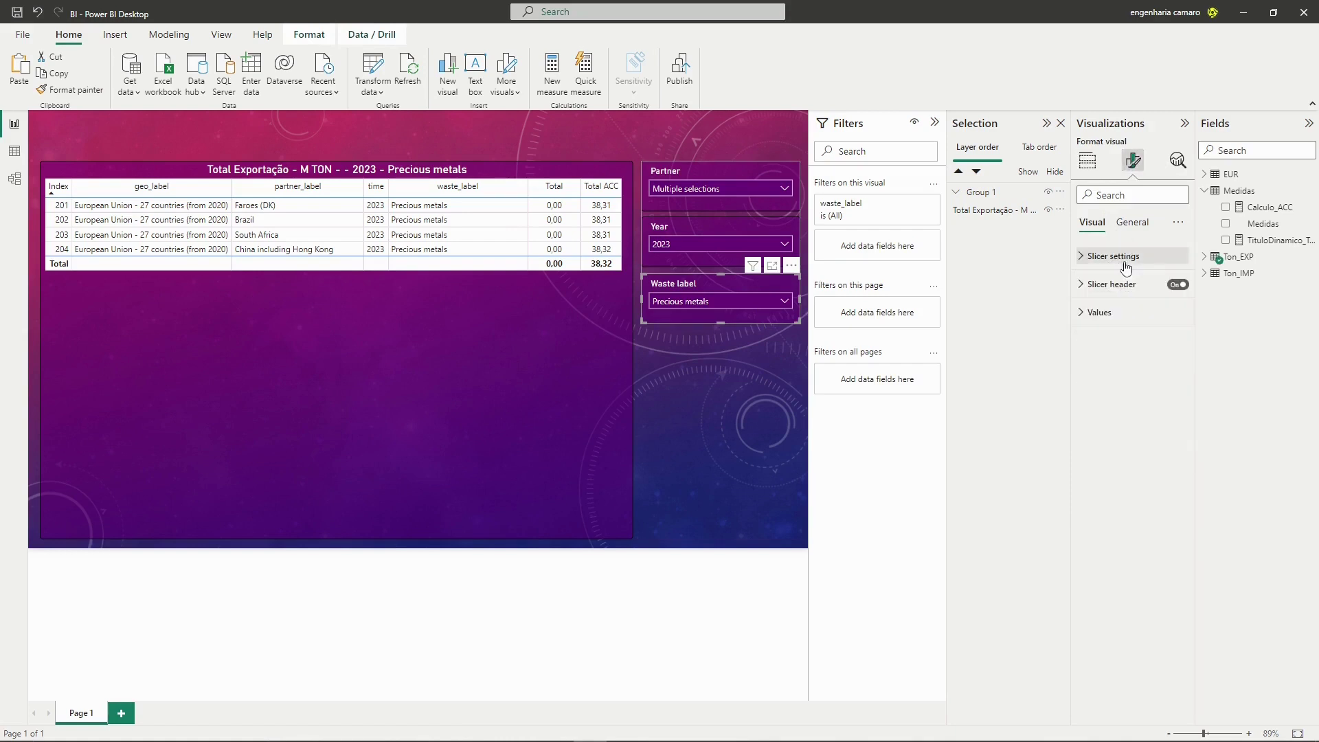
click(1130, 223)
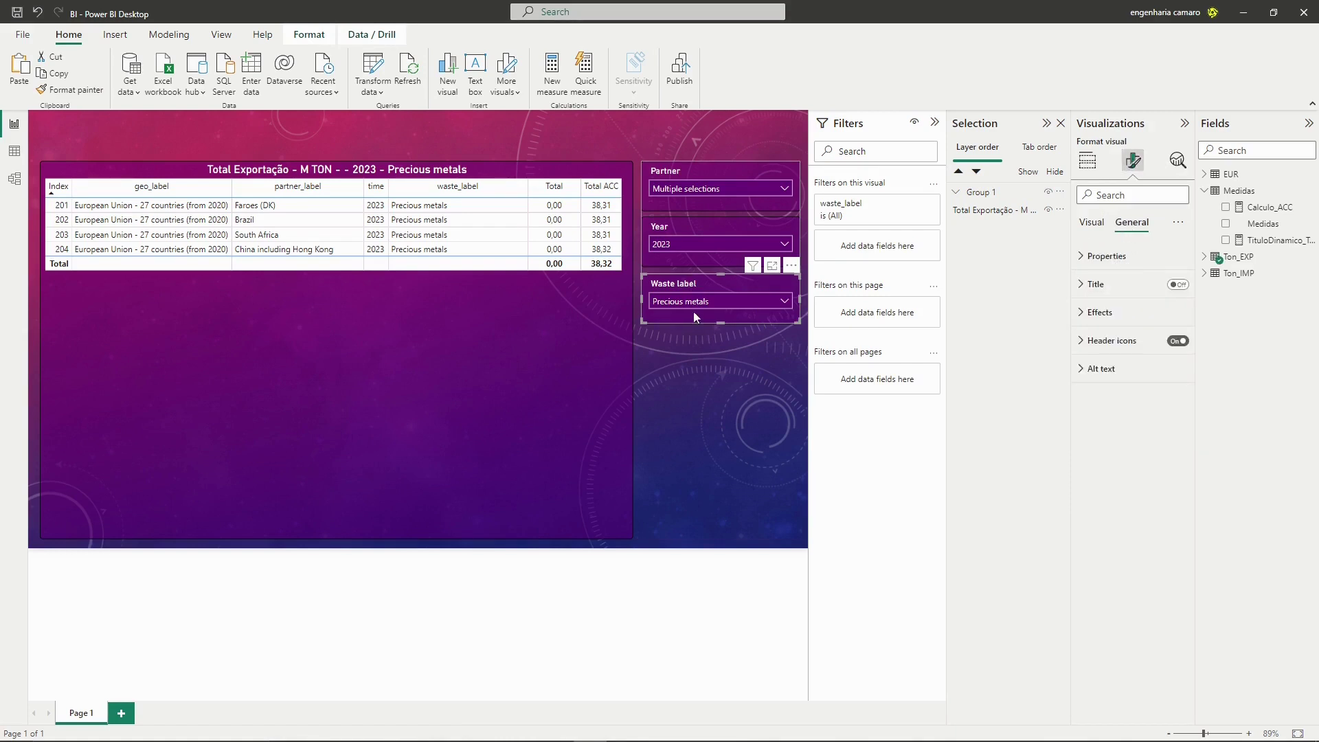
click(704, 302)
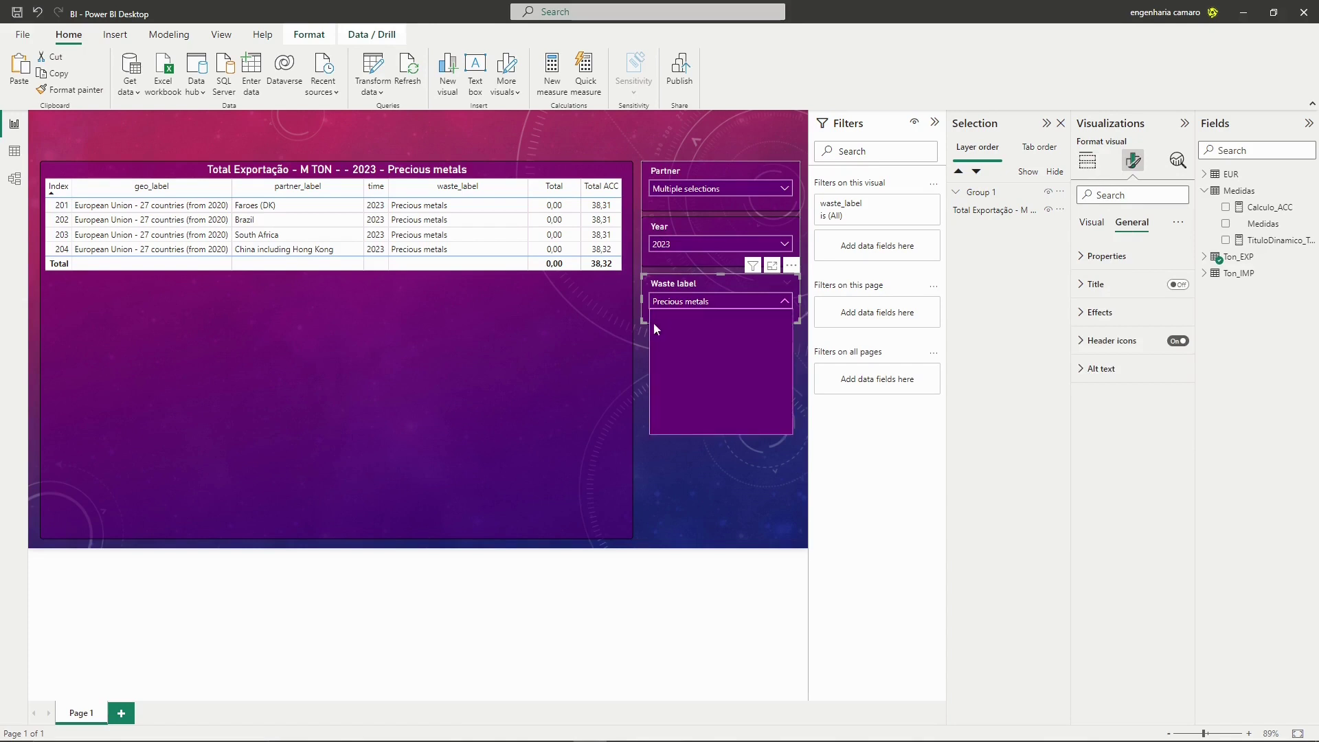
click(717, 302)
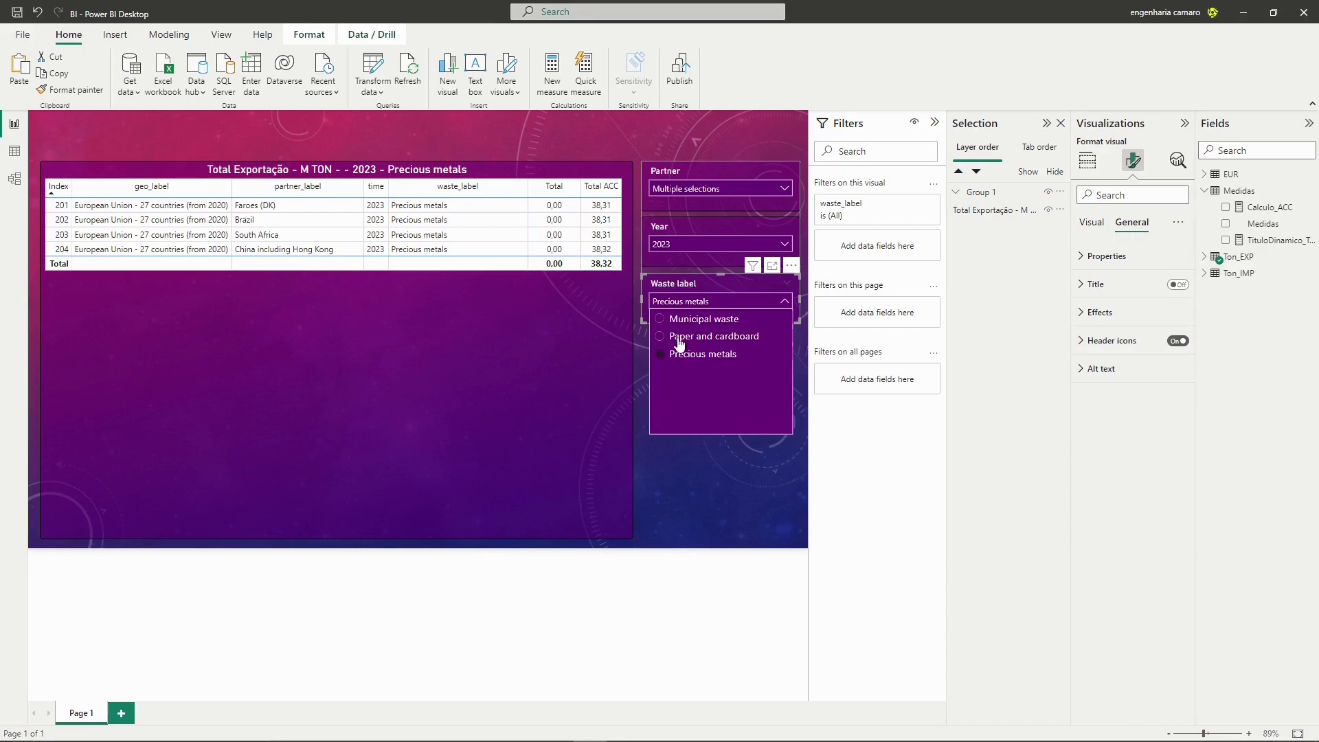
click(709, 302)
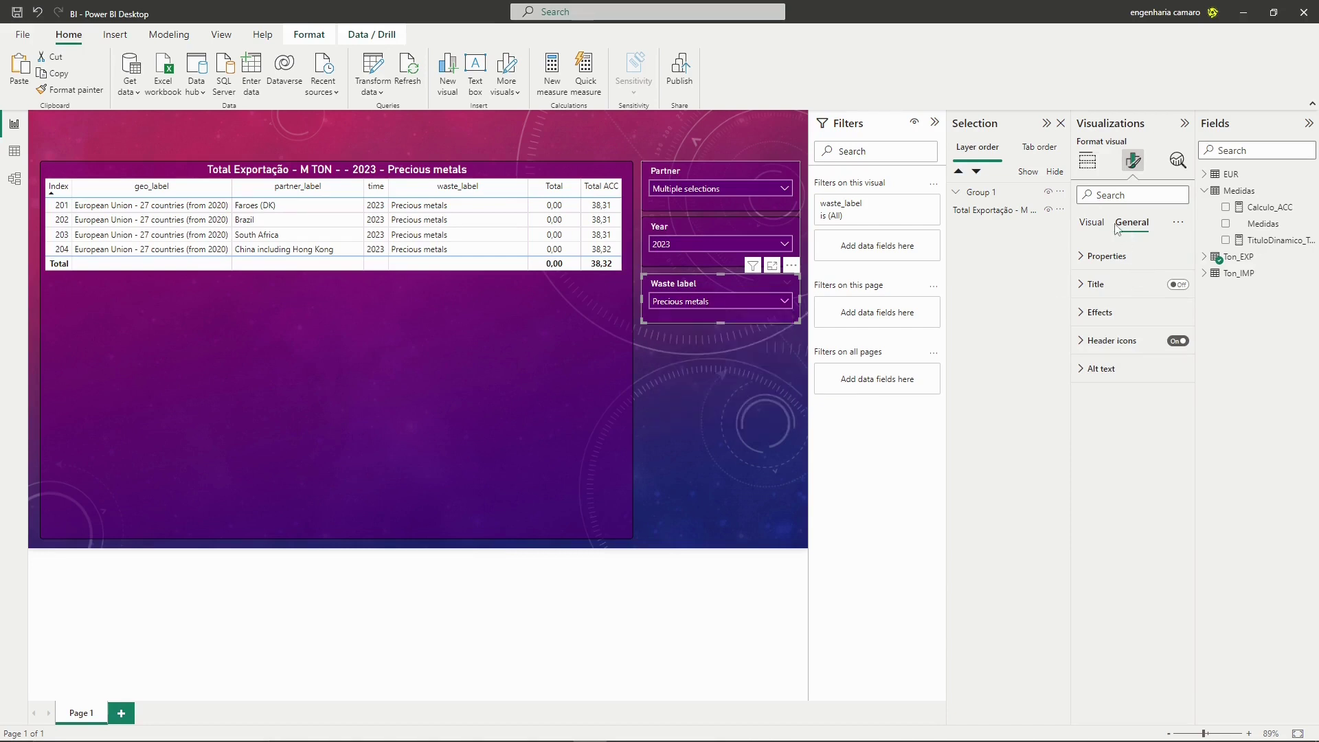
click(1104, 258)
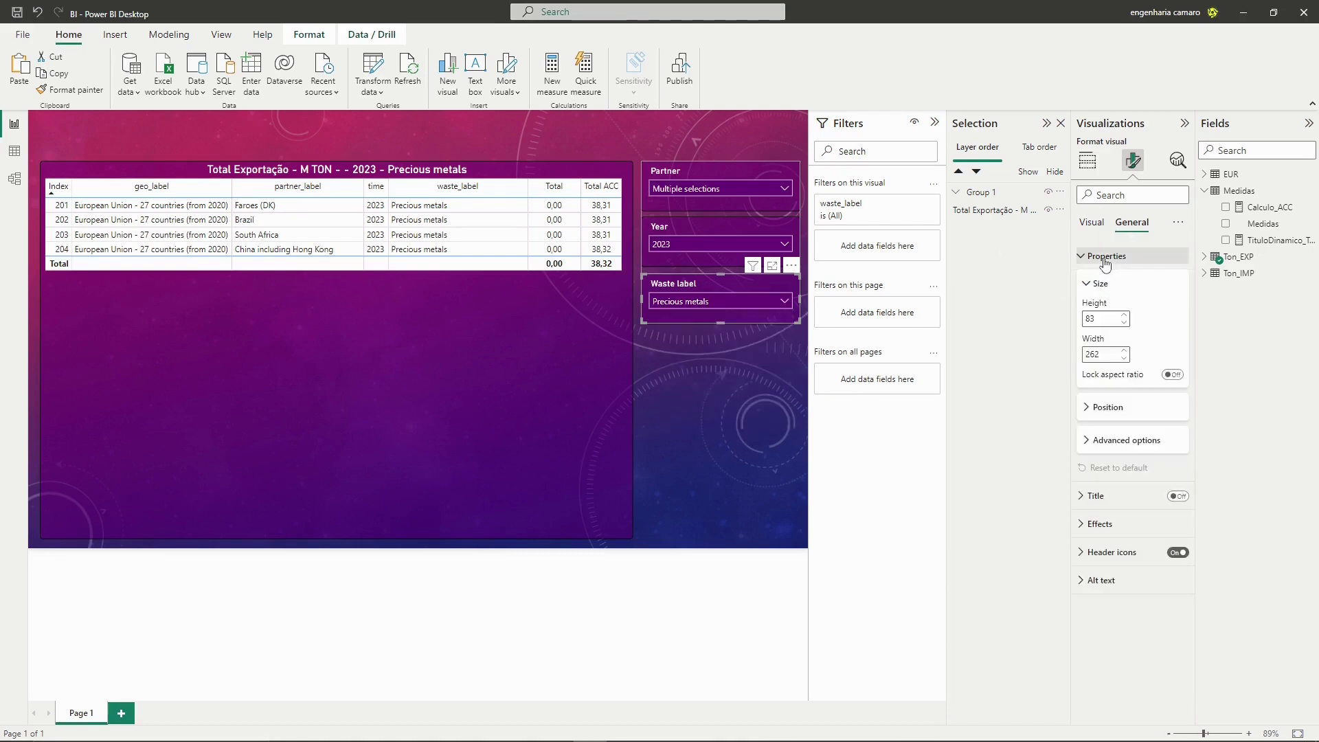
Turn off single selection for the Waste label slicer and check its option list
click(1091, 223)
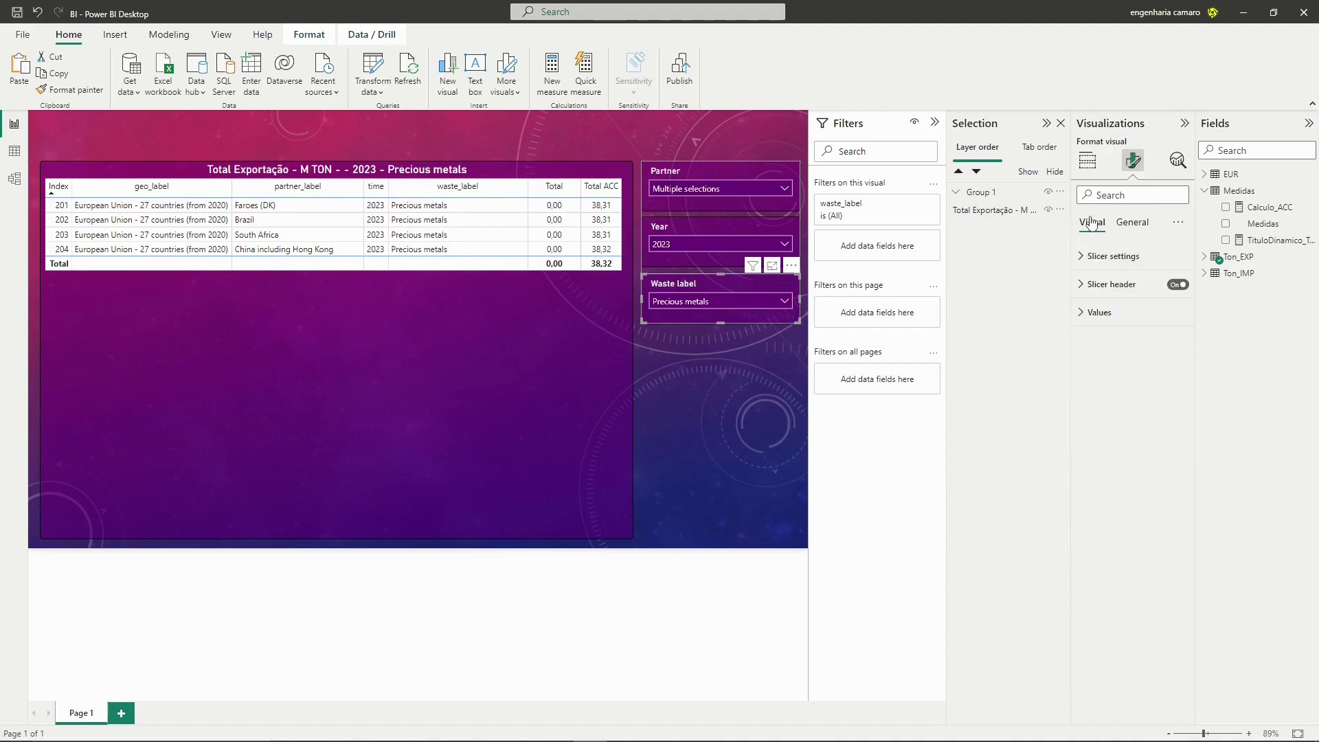
click(1120, 257)
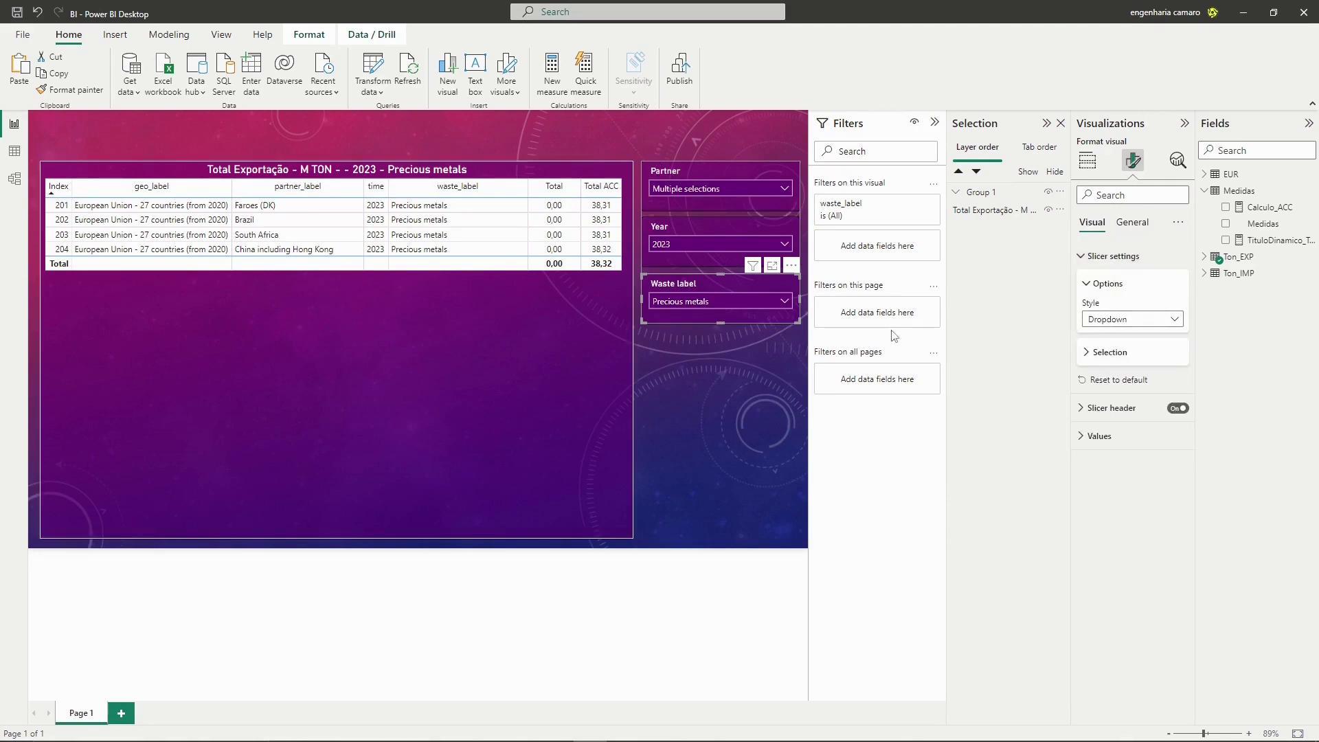
click(1116, 354)
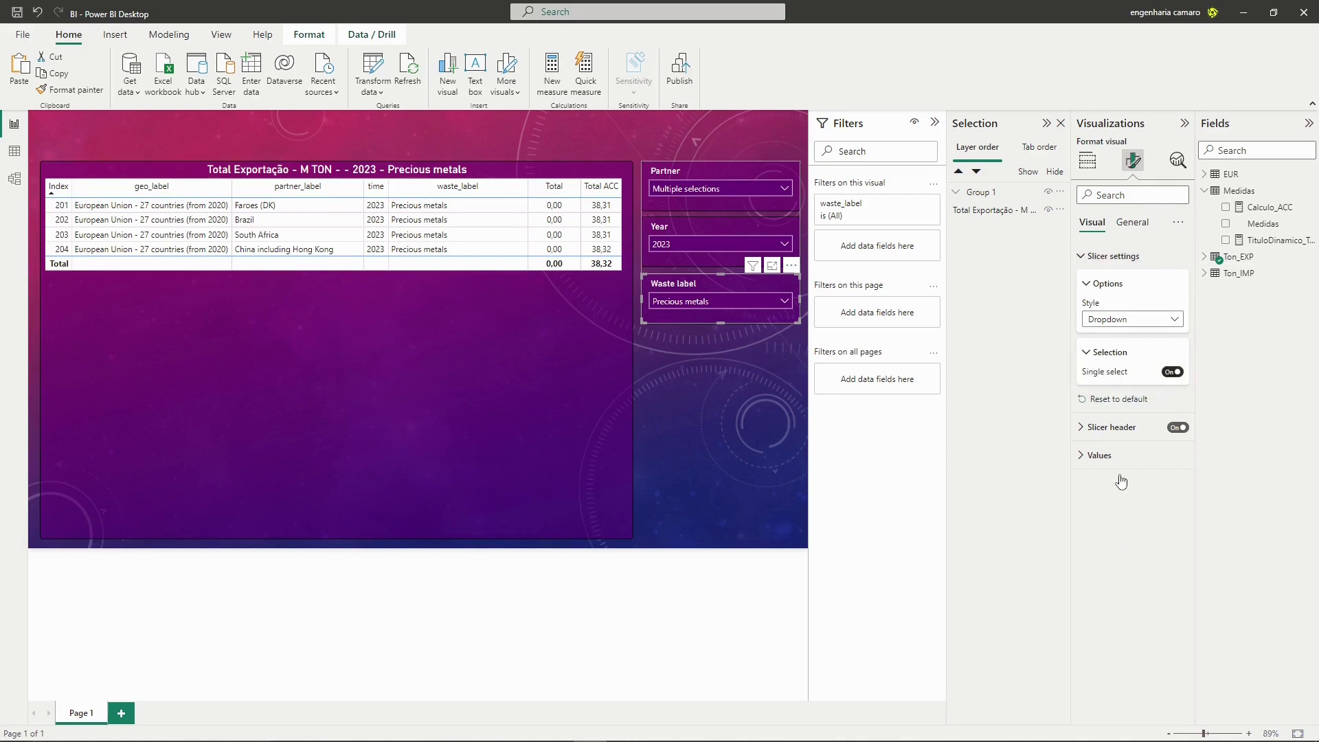
click(1172, 371)
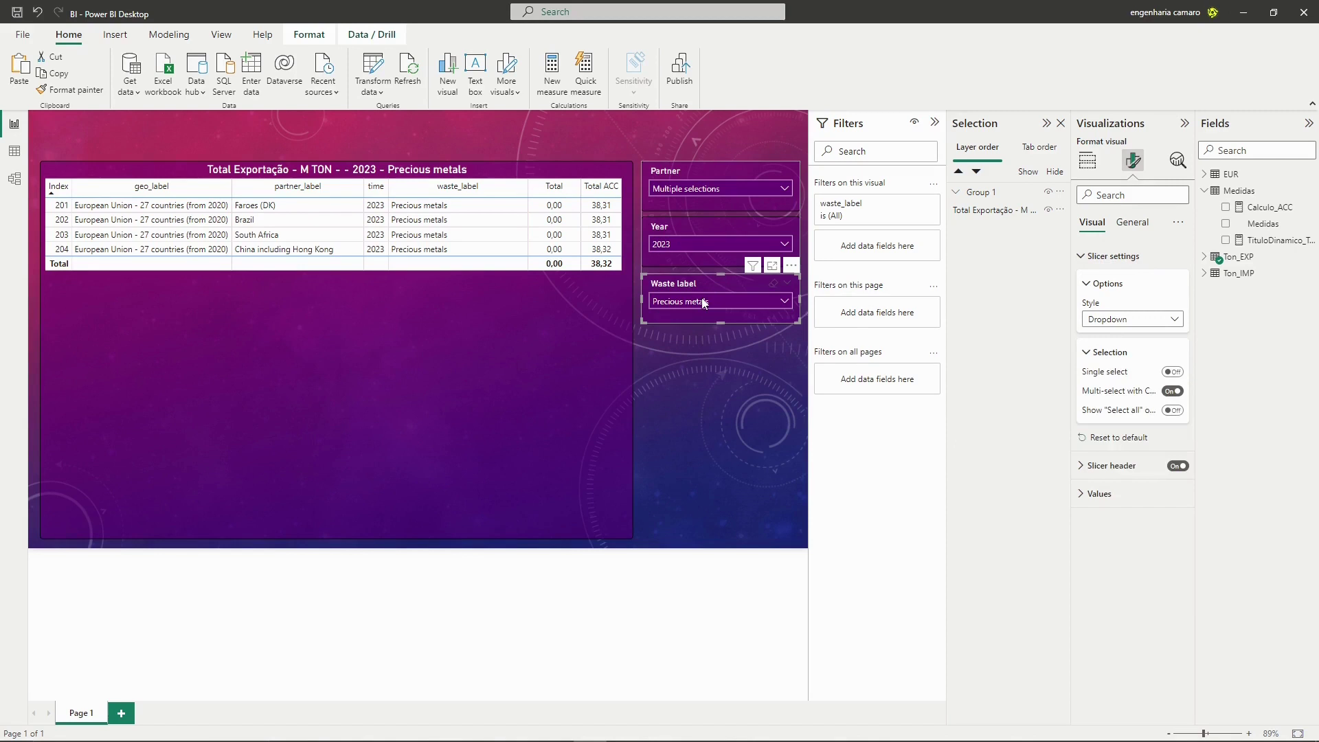
click(704, 302)
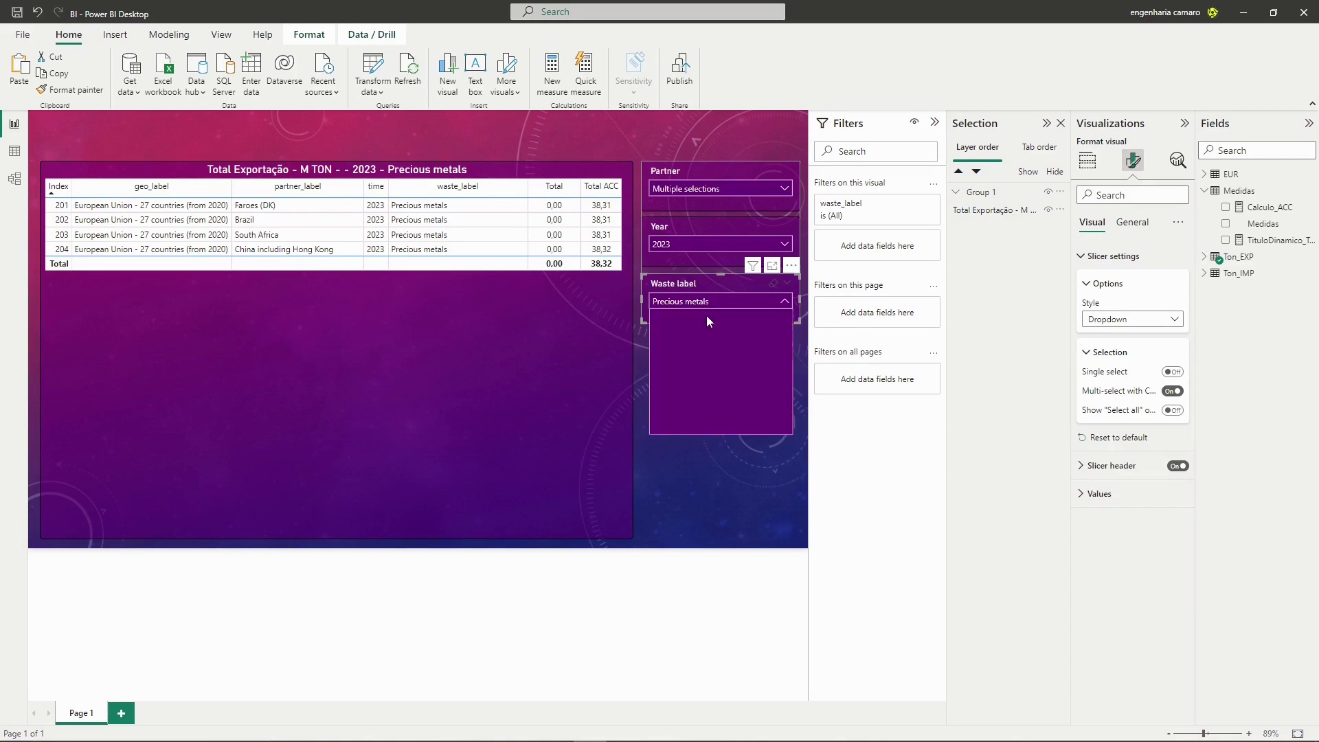
Turn off single selection for the Year slicer, compare the Partner slicer's selection settings, and filter the year to 2021
click(691, 226)
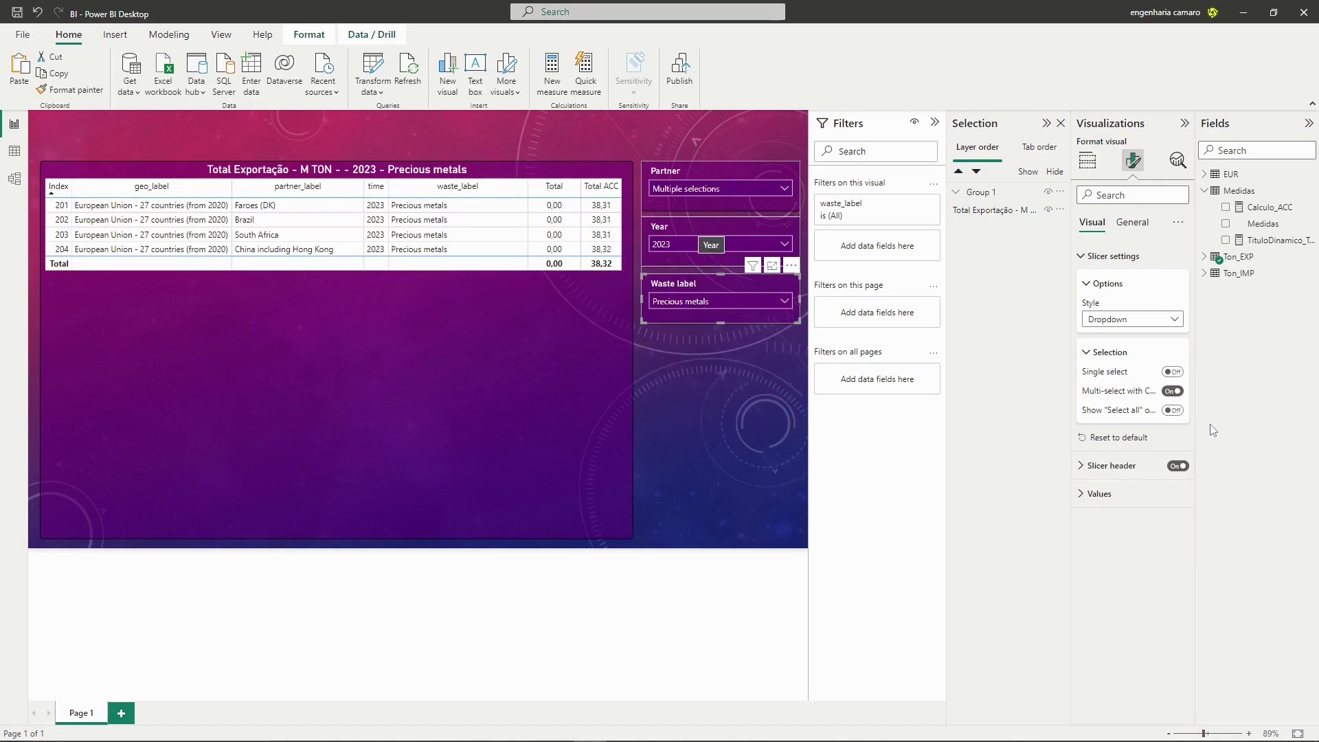
click(1172, 372)
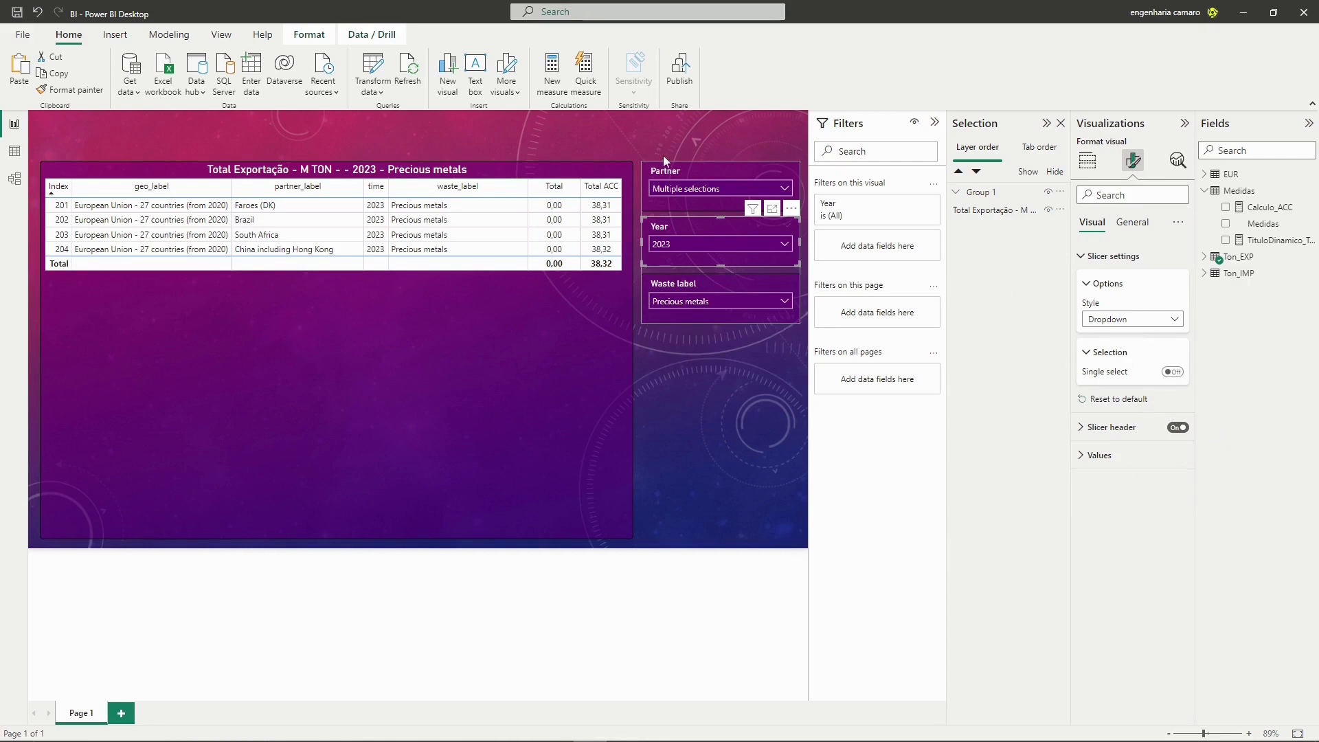
click(688, 168)
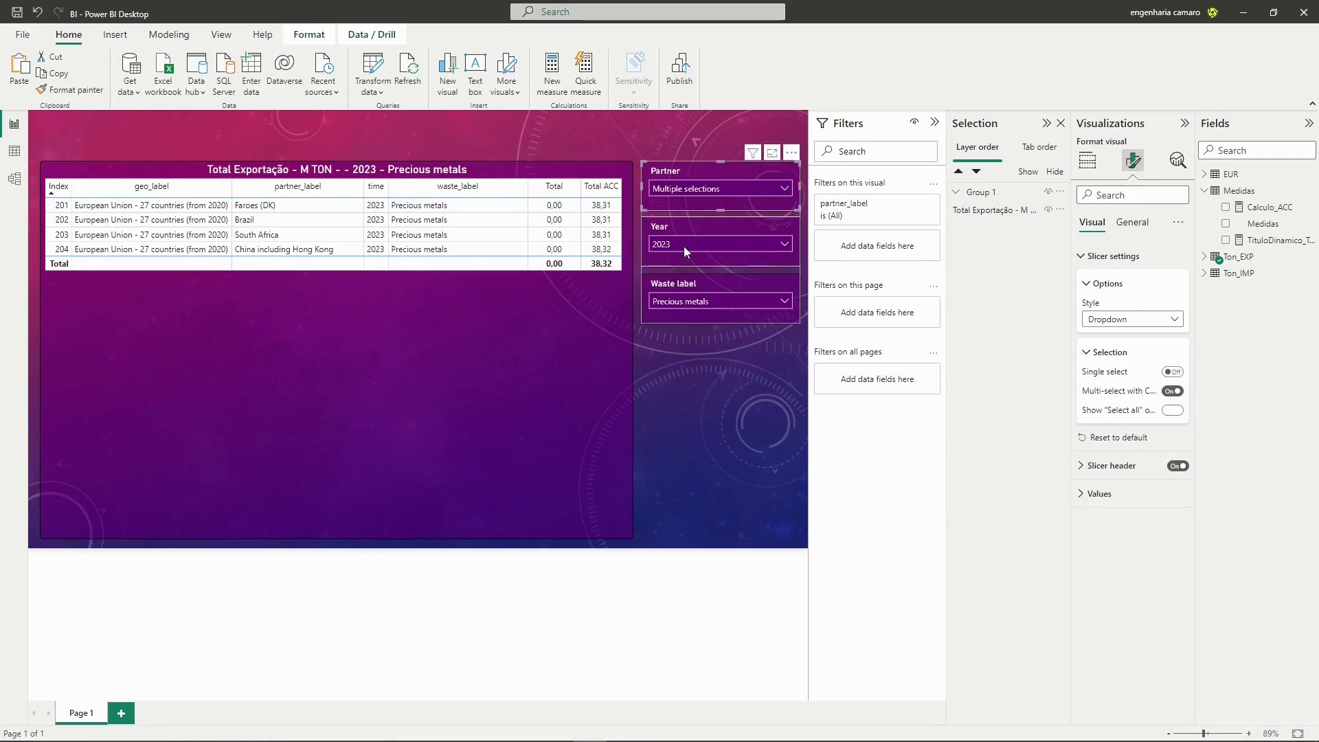
click(683, 246)
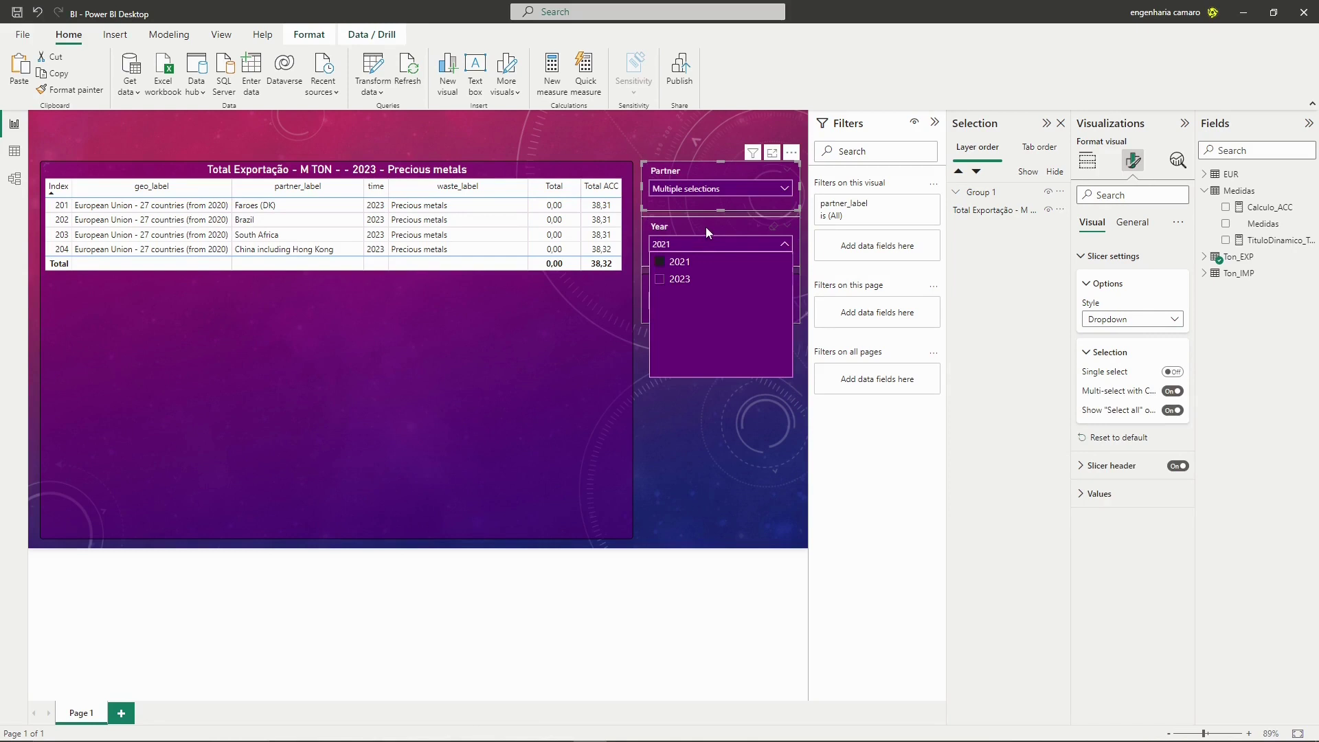
click(706, 226)
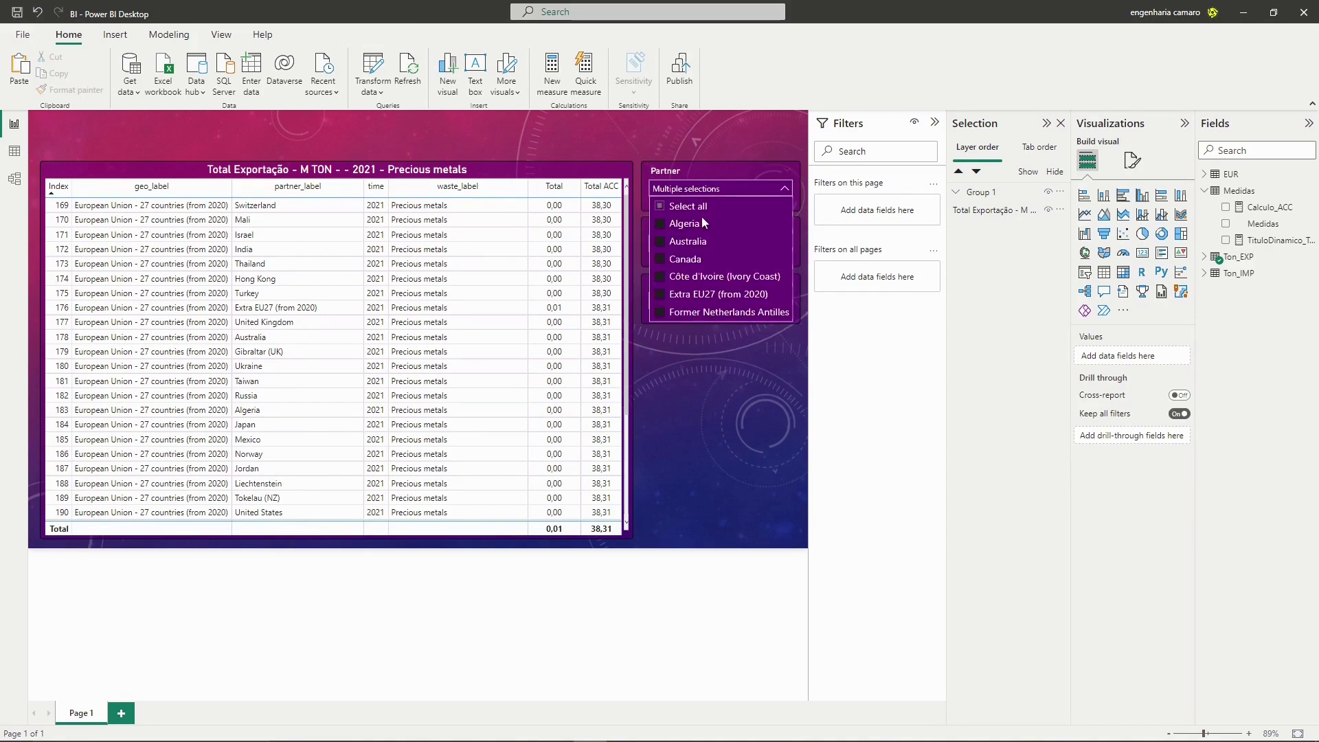
Review the Partner slicer's country list down to its end and the Year slicer's selection against the table title
scroll(693, 265, down, 1)
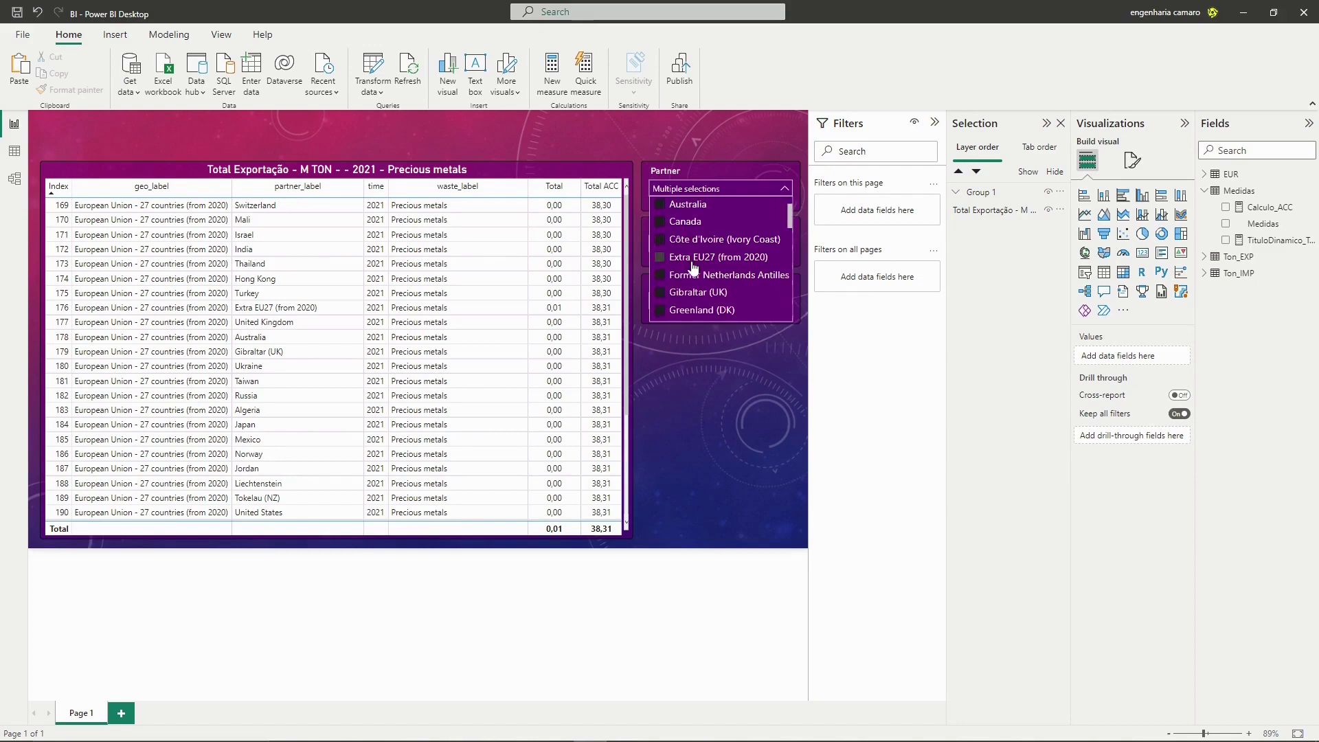
scroll(693, 268, down, 10)
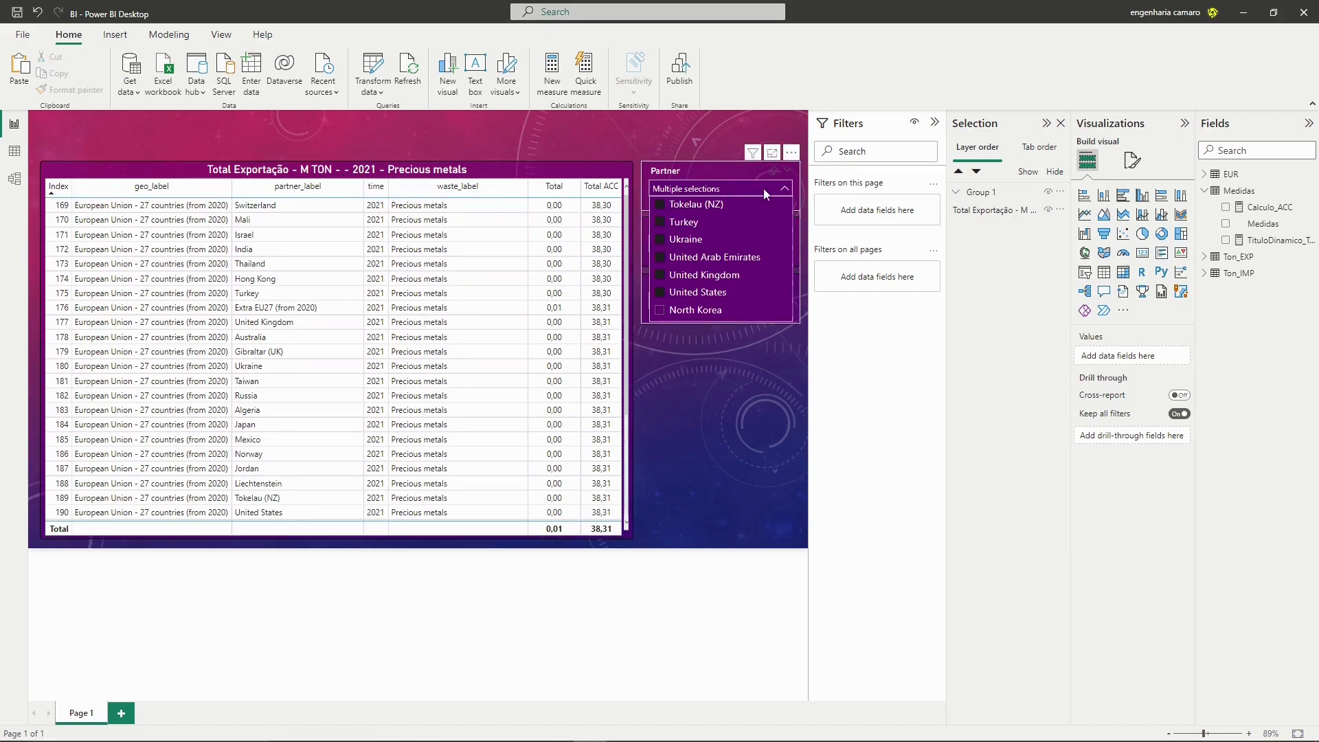
click(784, 189)
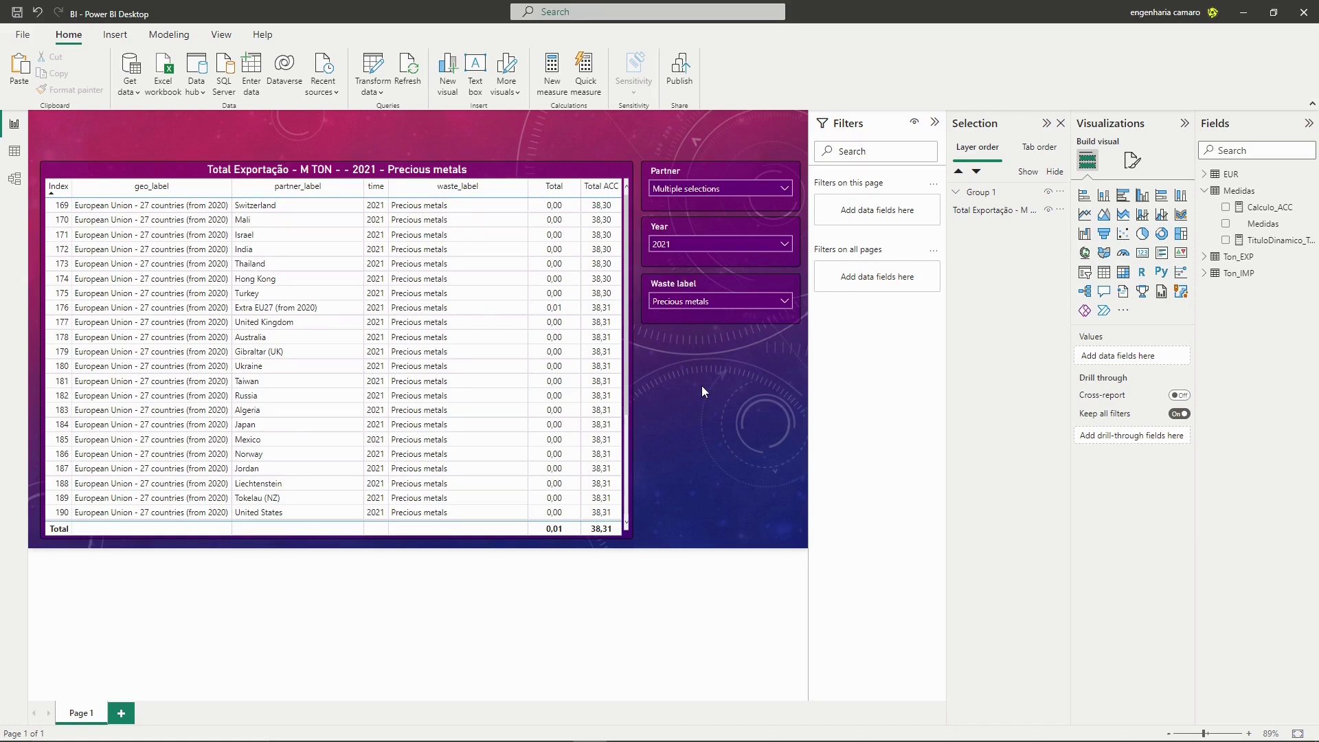
click(681, 242)
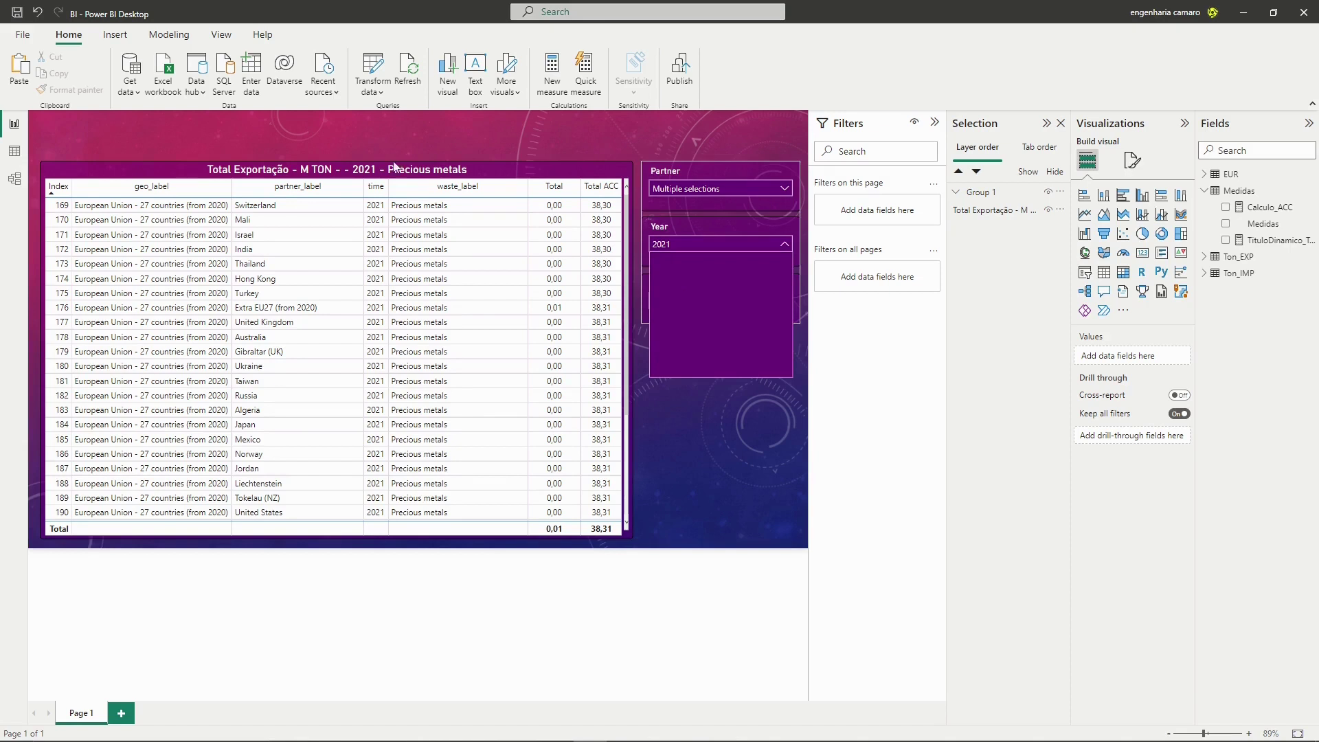
click(449, 130)
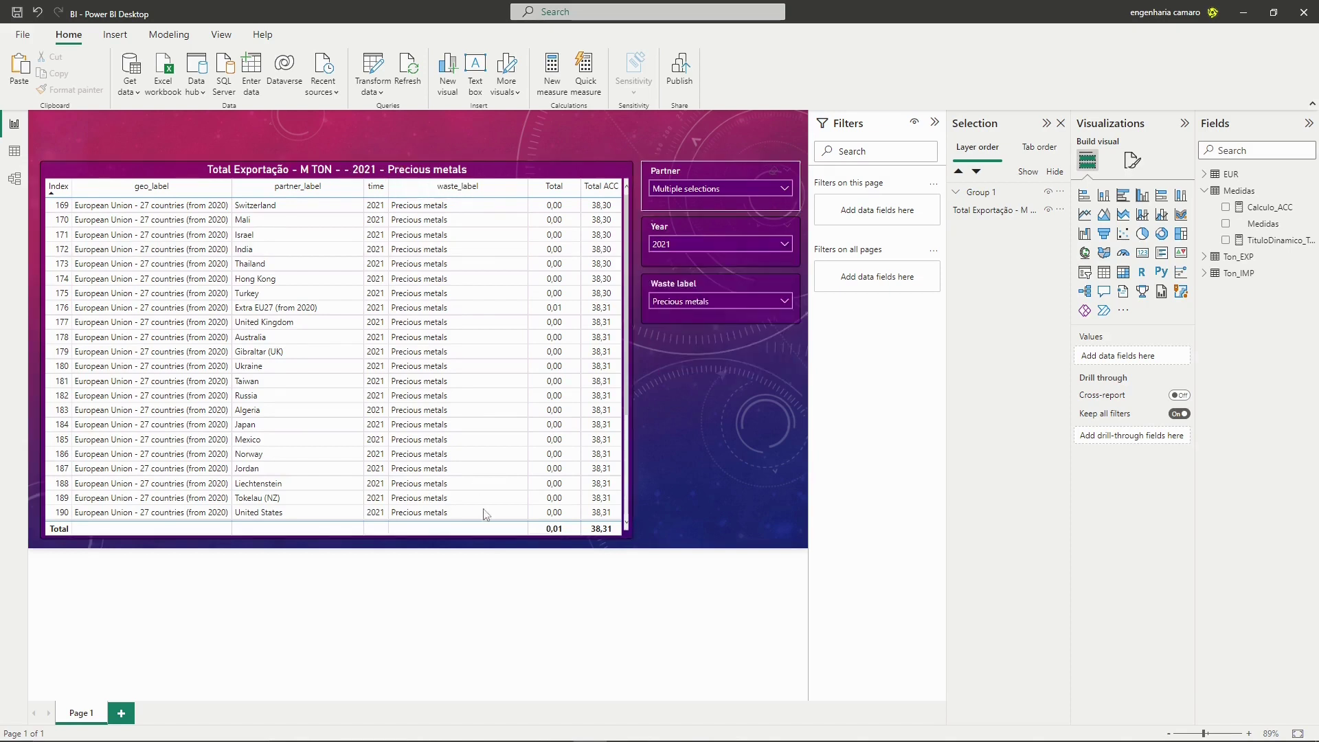